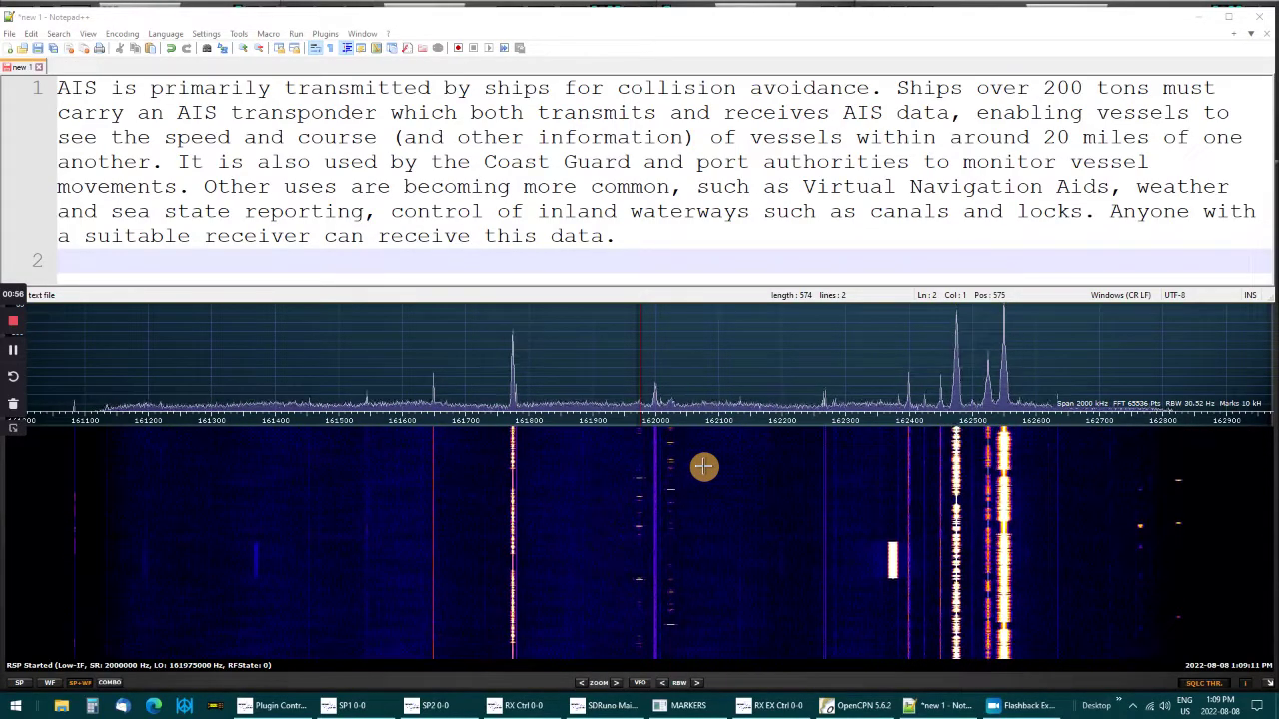
- Bring SDRuno, tuned to 161.975 MHz FM, in front of the Notepad++ AIS notes
{"action": "key", "text": "alt+Tab"}
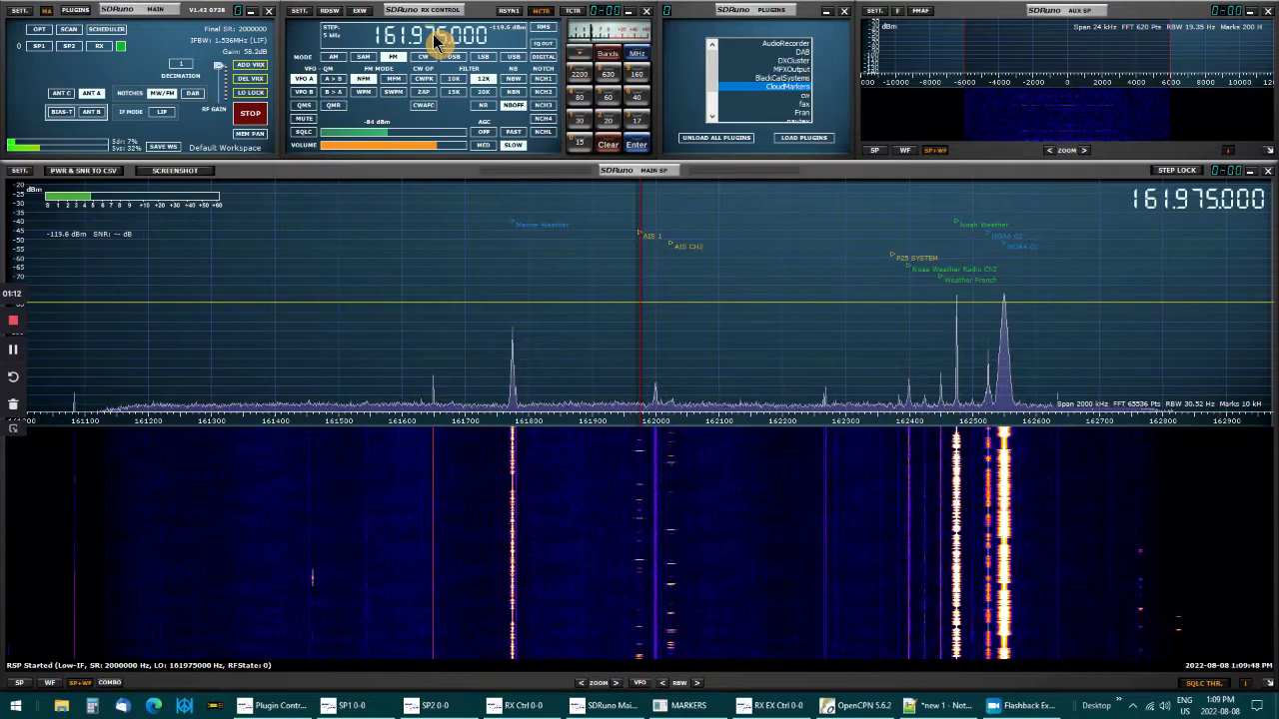
- Switch demodulation to NFM with a 12 kHz filter bandwidth
{"action": "left_click", "coordinate": [363, 81]}
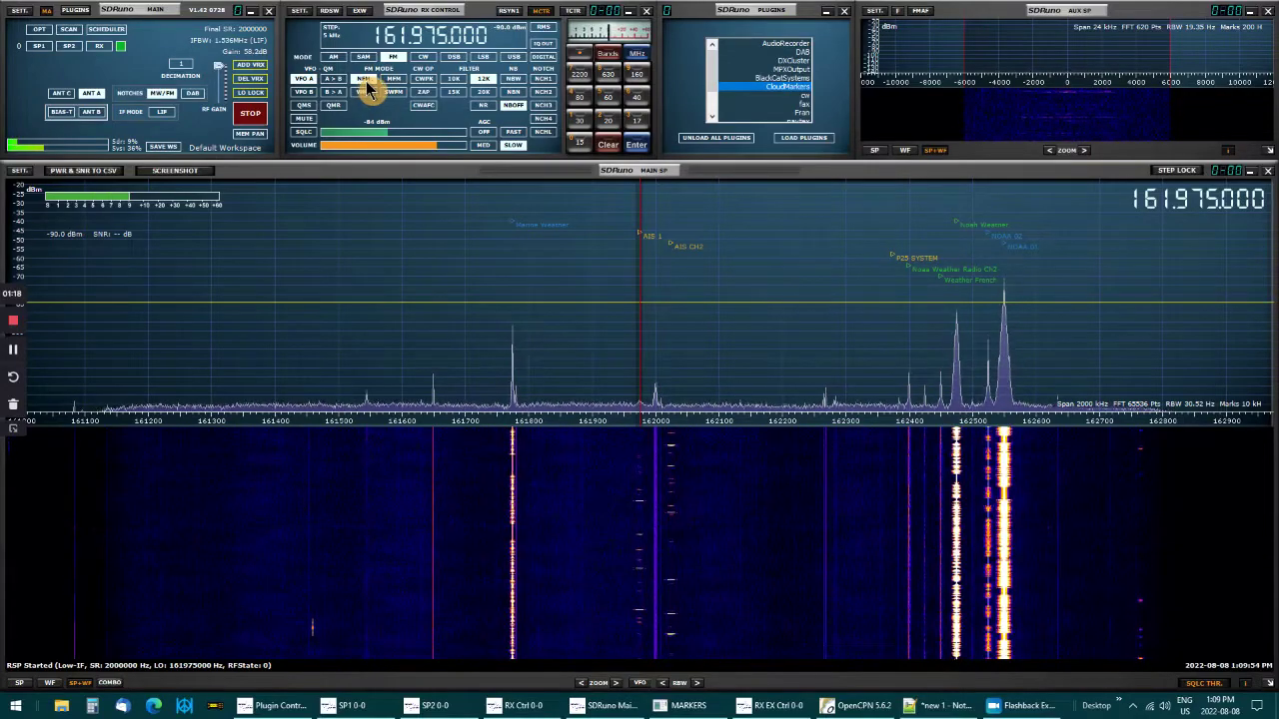
{"action": "left_click", "coordinate": [489, 77]}
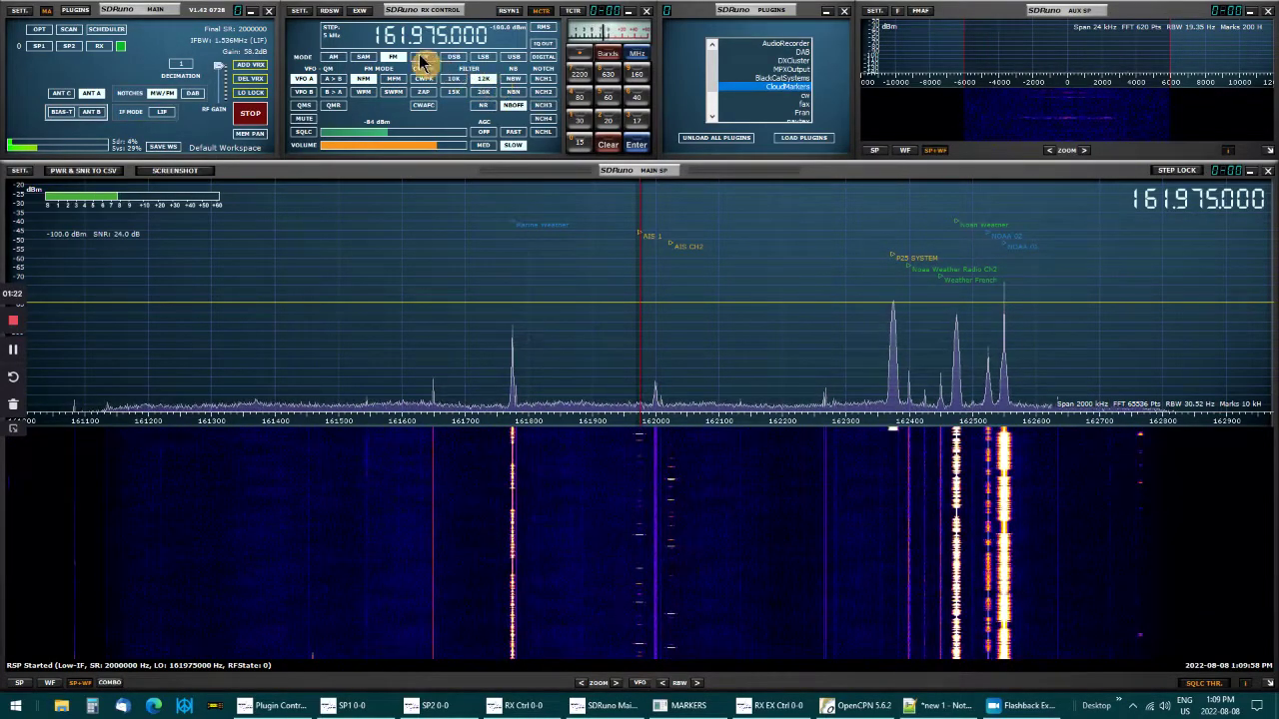
{"action": "left_click", "coordinate": [365, 12]}
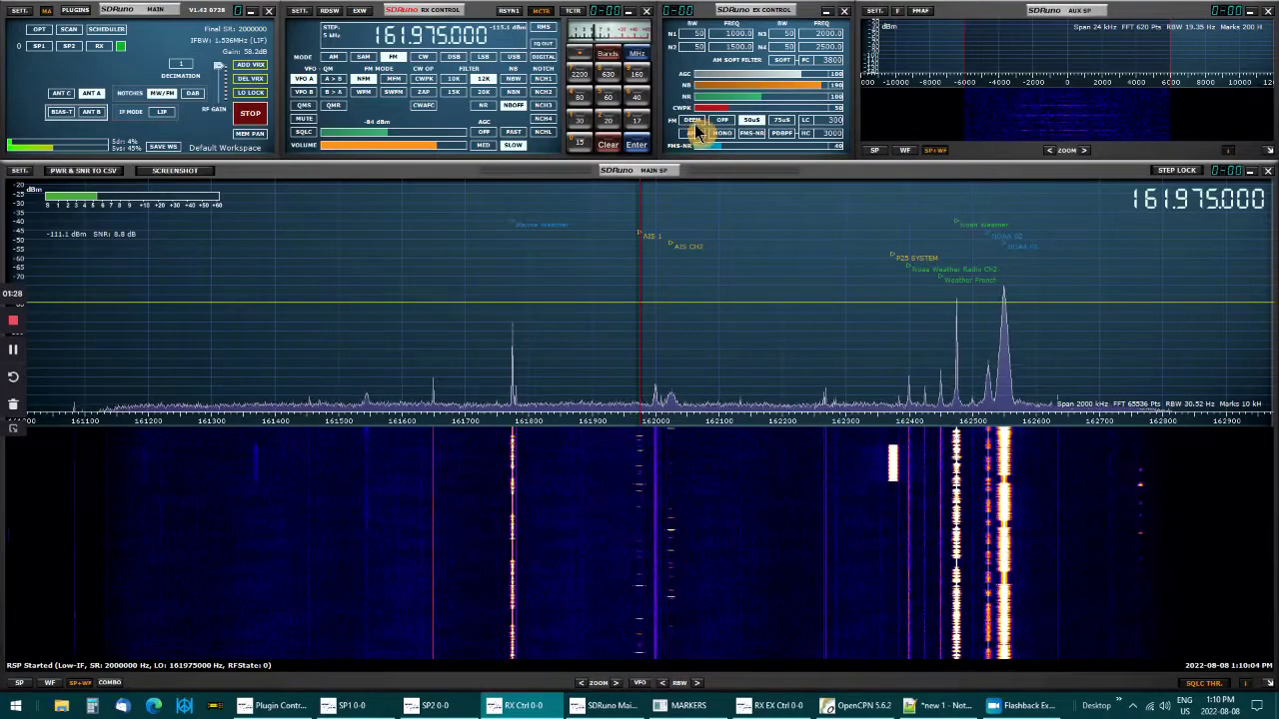
- Toggle FM de-emphasis in EX Control, close it, and show the hidden tray icons
{"action": "left_click", "coordinate": [694, 124]}
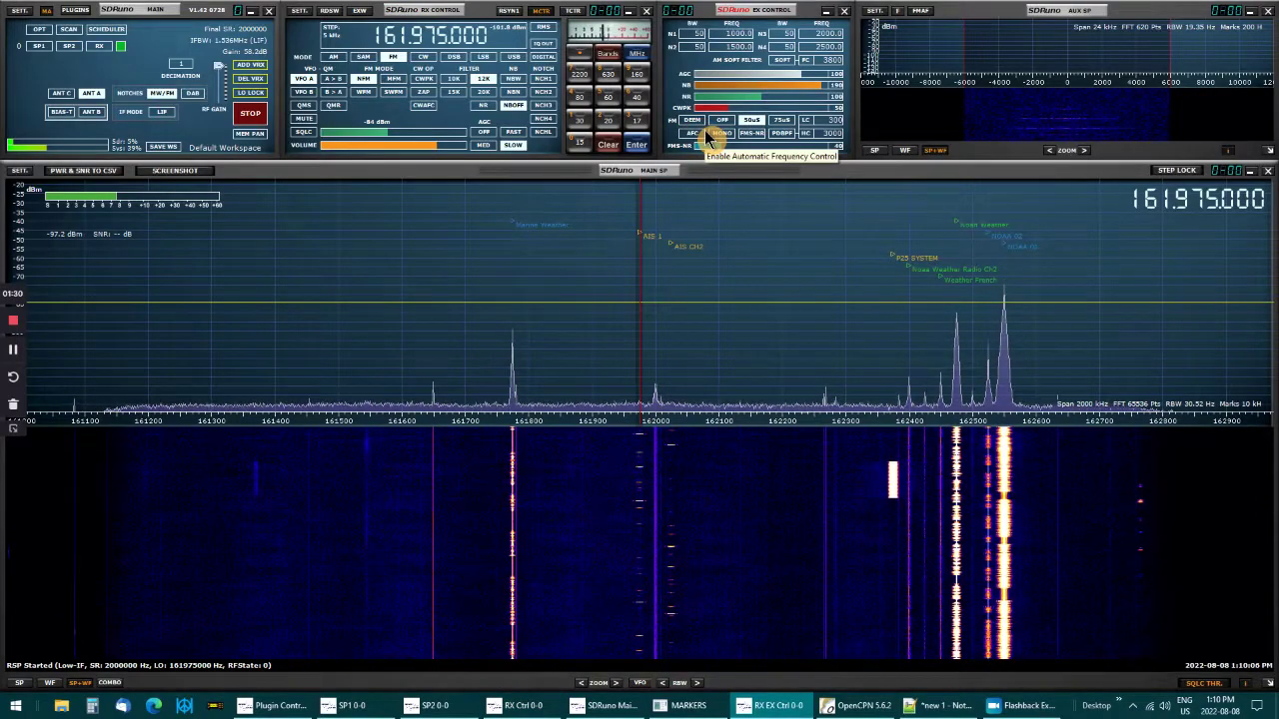
{"action": "left_click", "coordinate": [697, 121]}
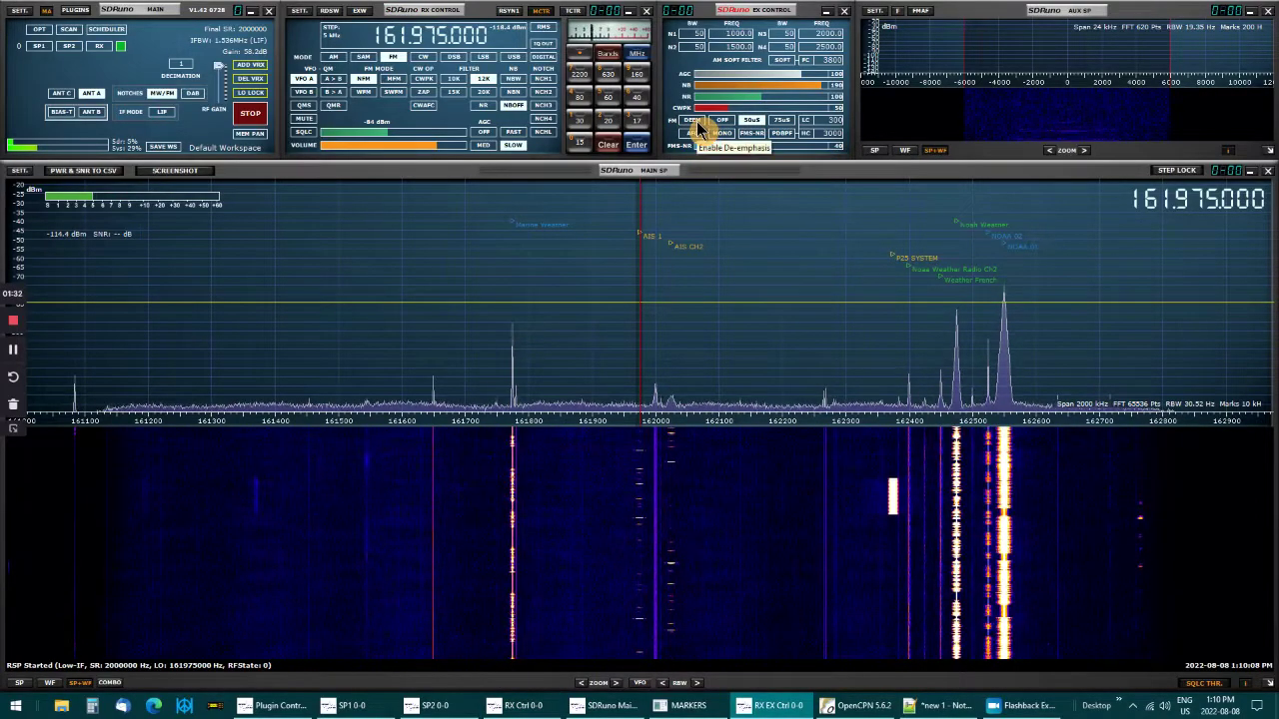
{"action": "key", "text": "alt+F4"}
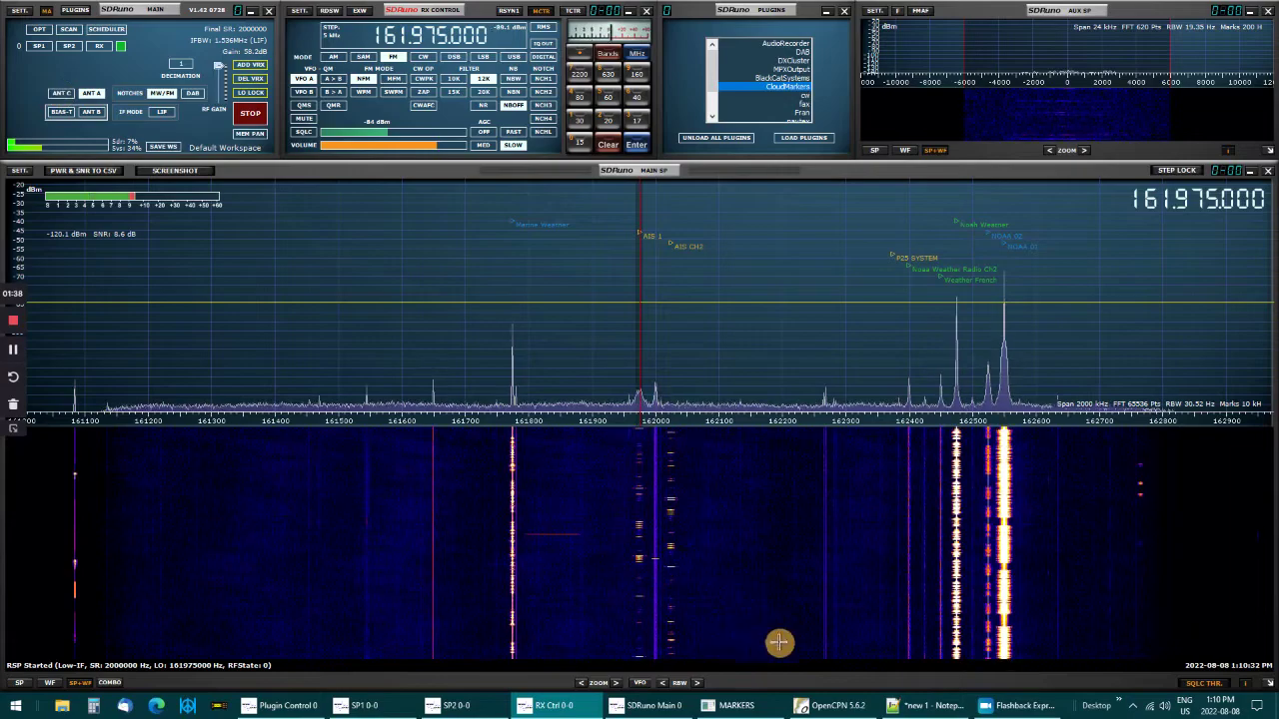
{"action": "left_click", "coordinate": [1132, 705]}
- Launch AISMon, move it aside, and edit the UDP output port toward 10110
{"action": "left_click", "coordinate": [1132, 681]}
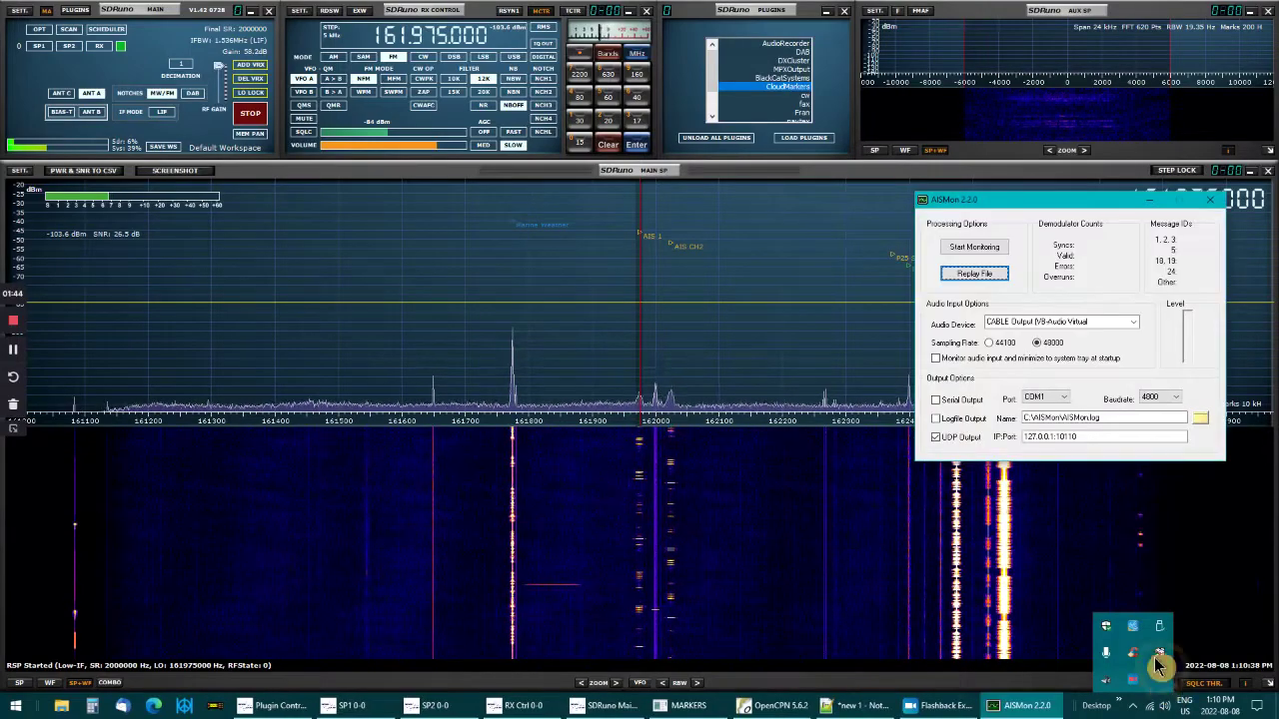
{"action": "left_click_drag", "start_coordinate": [1087, 200], "coordinate": [300, 220]}
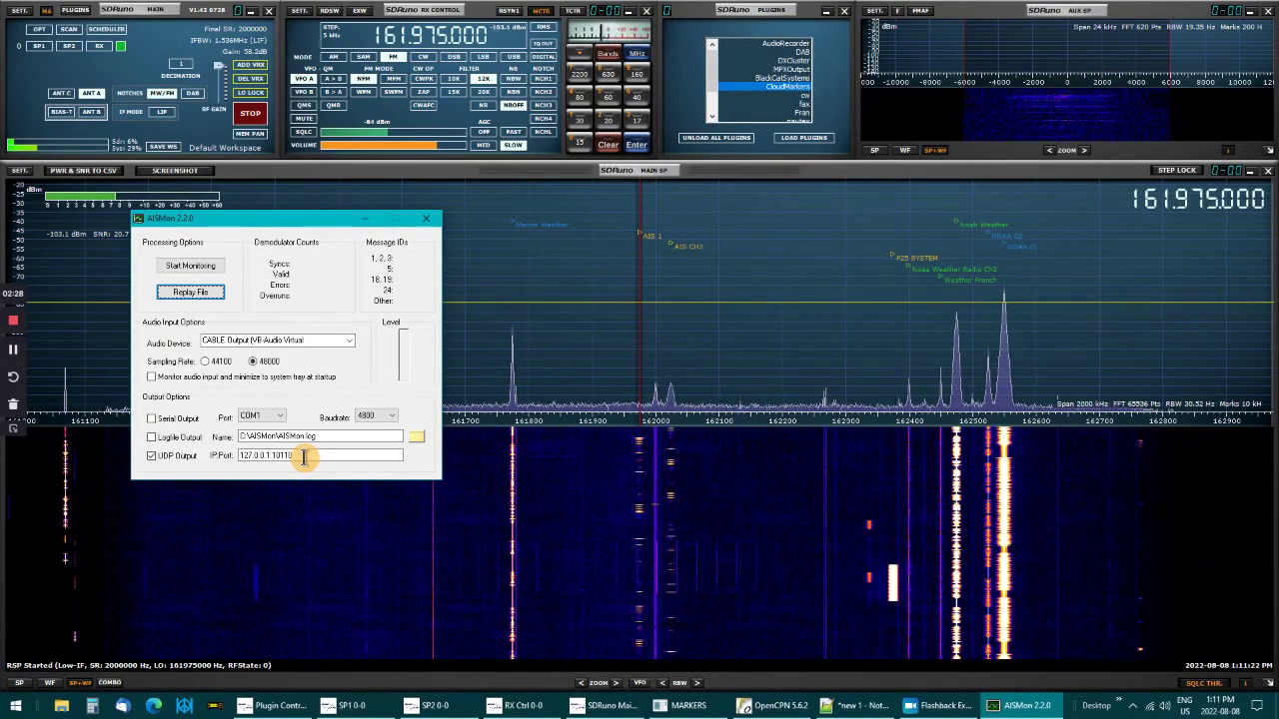
{"action": "left_click", "coordinate": [249, 457]}
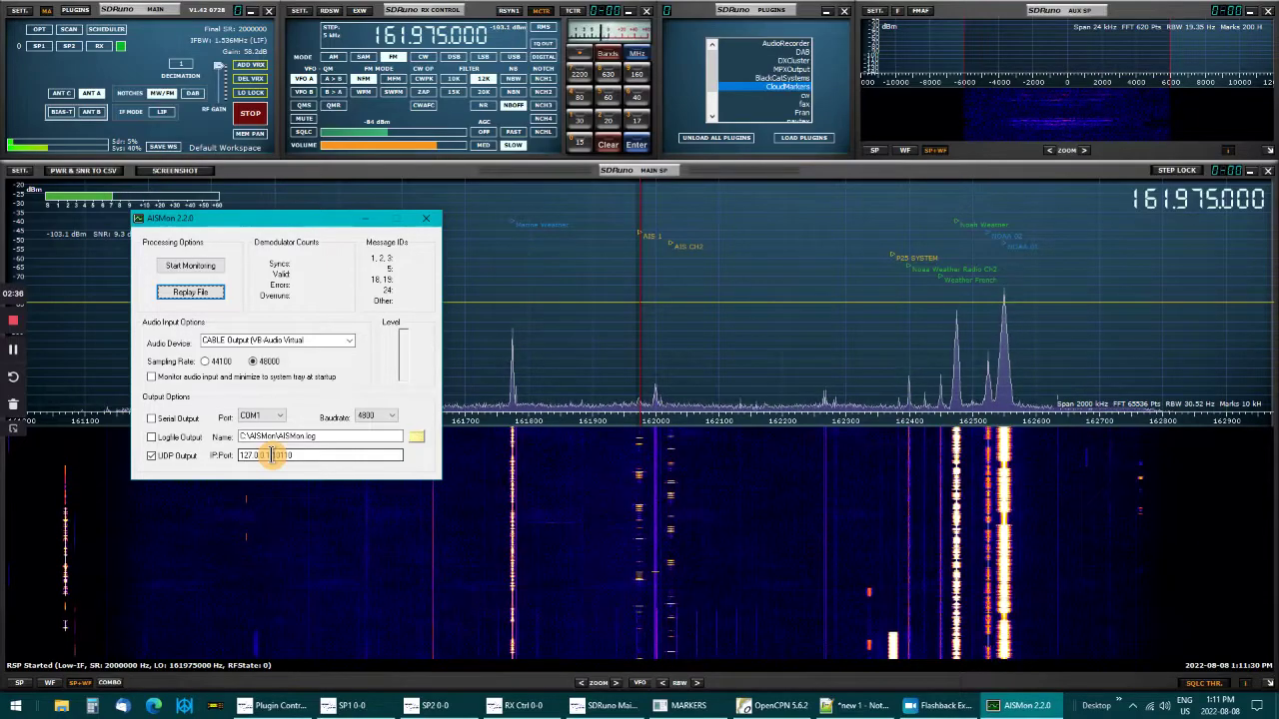
{"action": "left_click", "coordinate": [290, 455]}
{"action": "key", "text": "BackSpace"}
{"action": "type", "text": "1"}
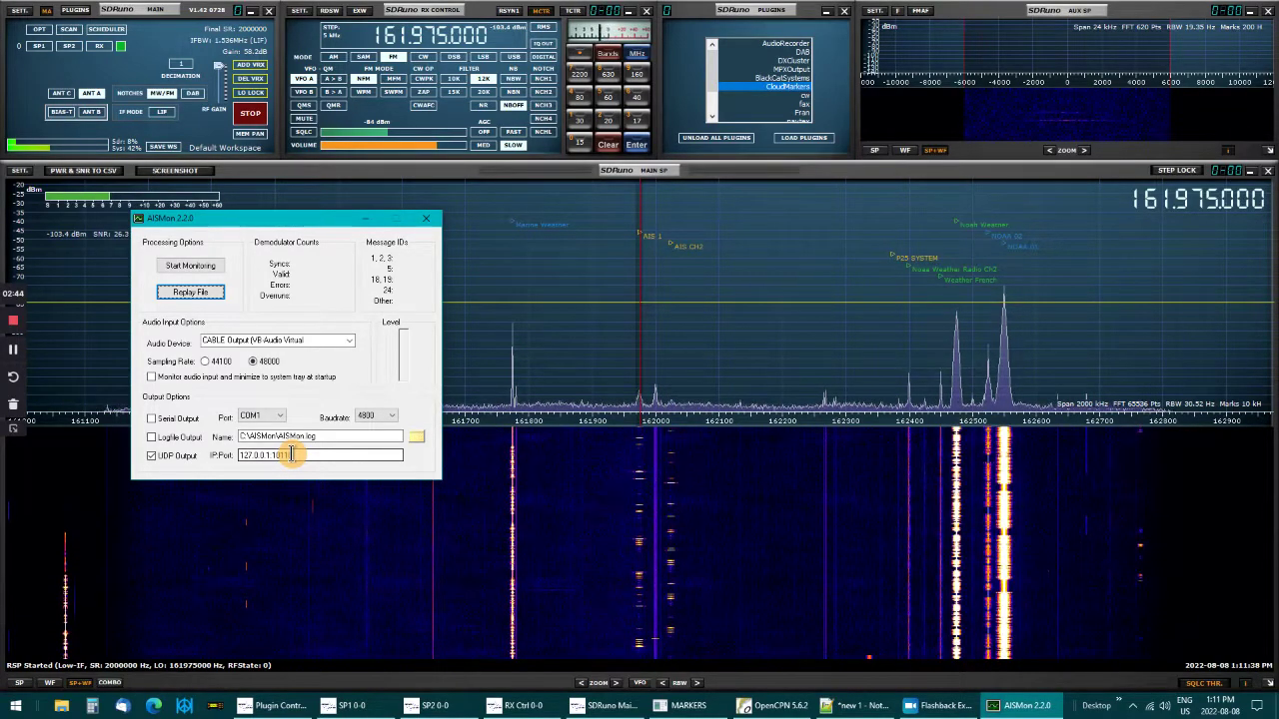
- Finish the port as 10110, decode AIS for about 30 seconds, then stop and close AISMon
{"action": "type", "text": "0"}
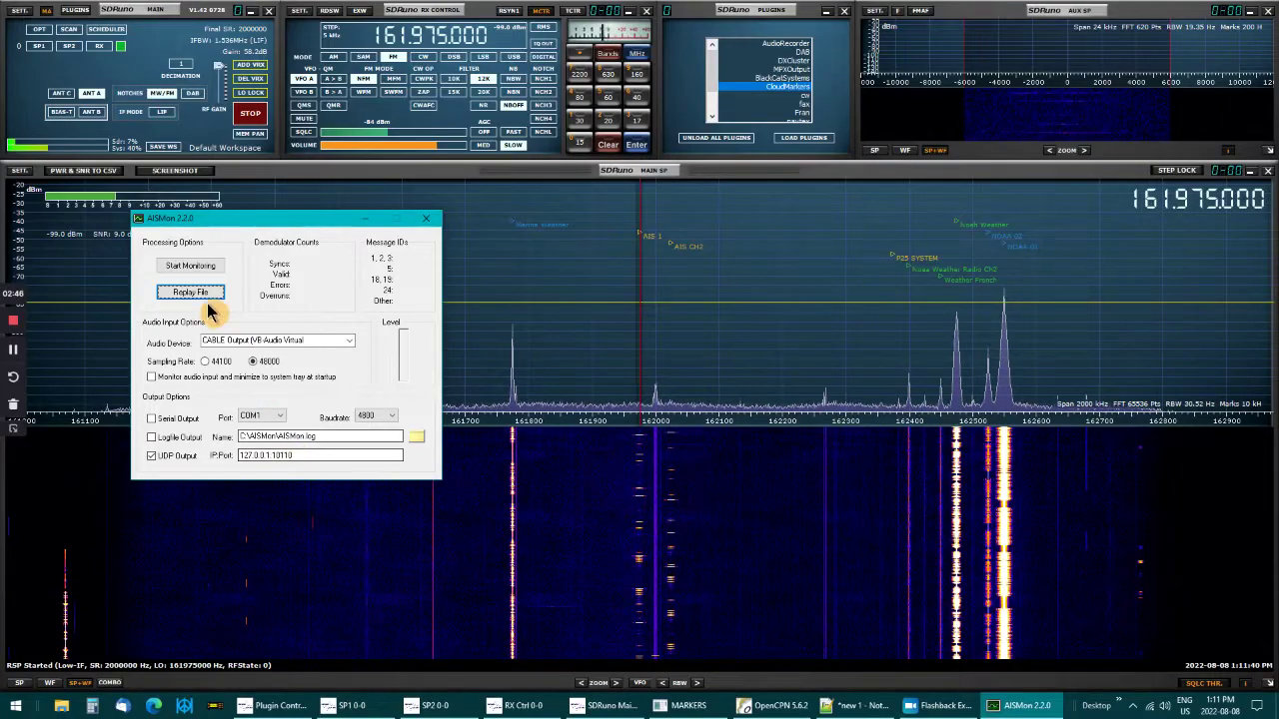
{"action": "left_click", "coordinate": [178, 266]}
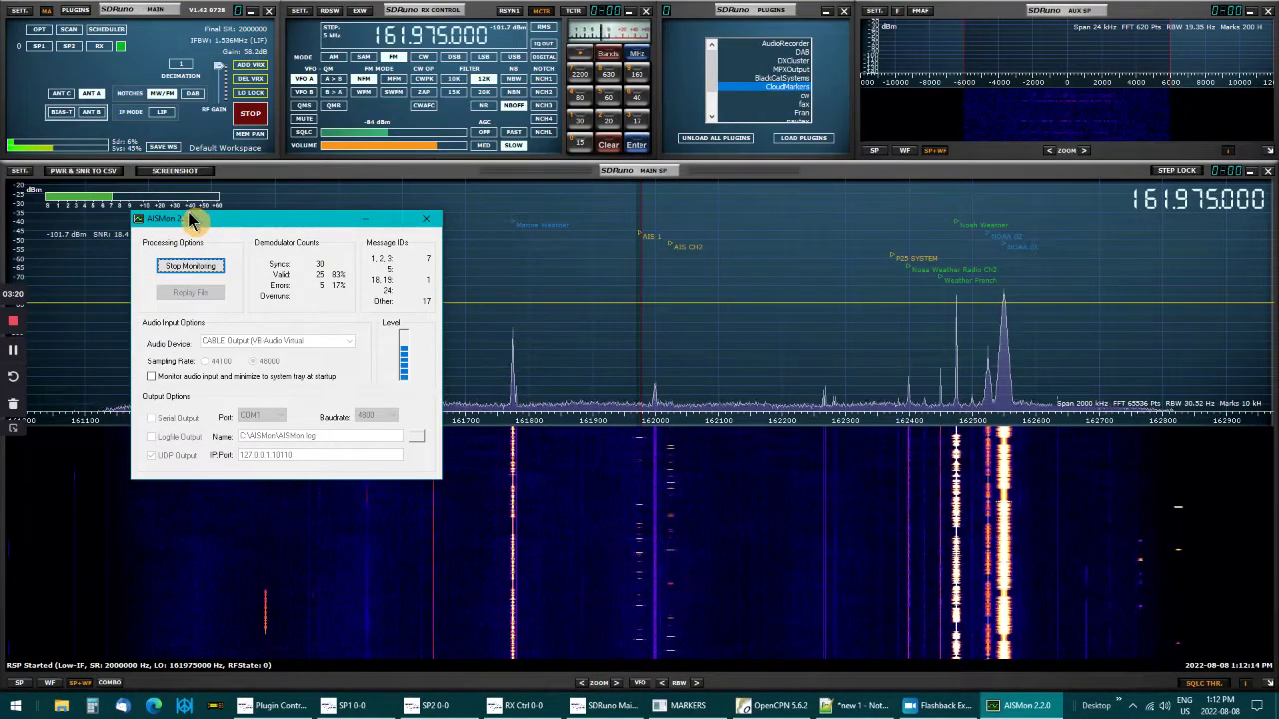
{"action": "left_click", "coordinate": [190, 268]}
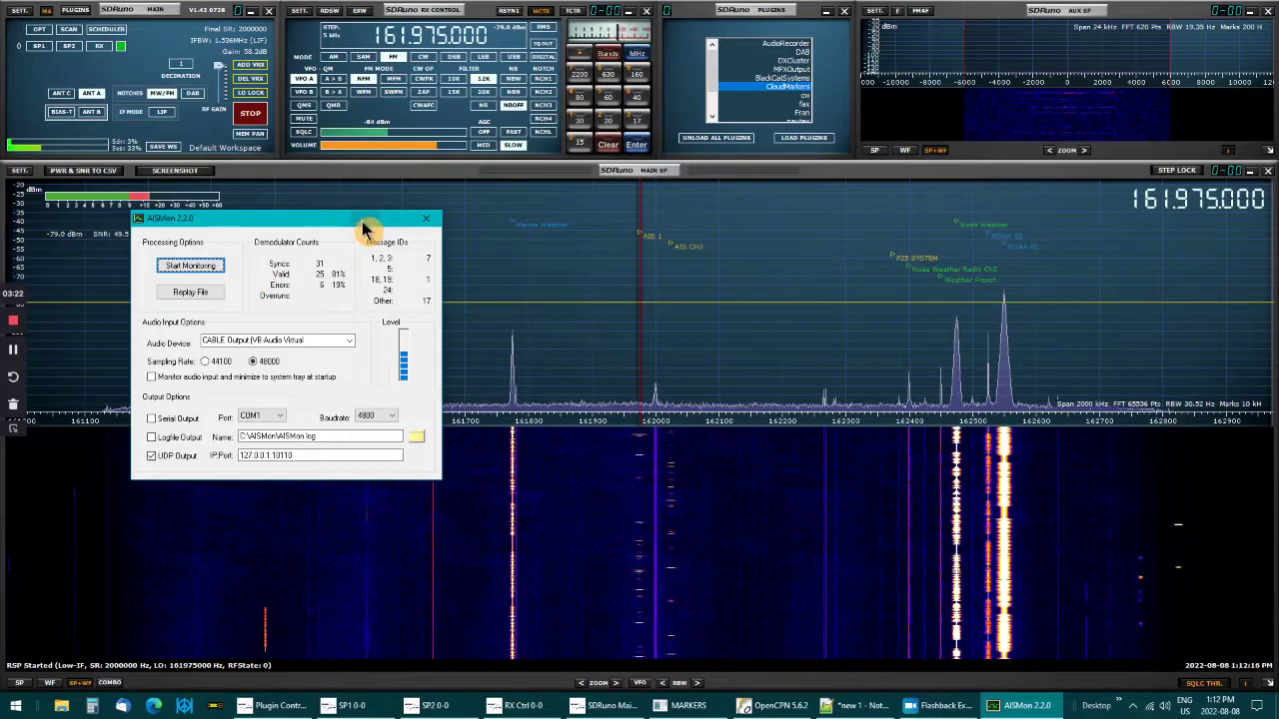
{"action": "key", "text": "alt+F4"}
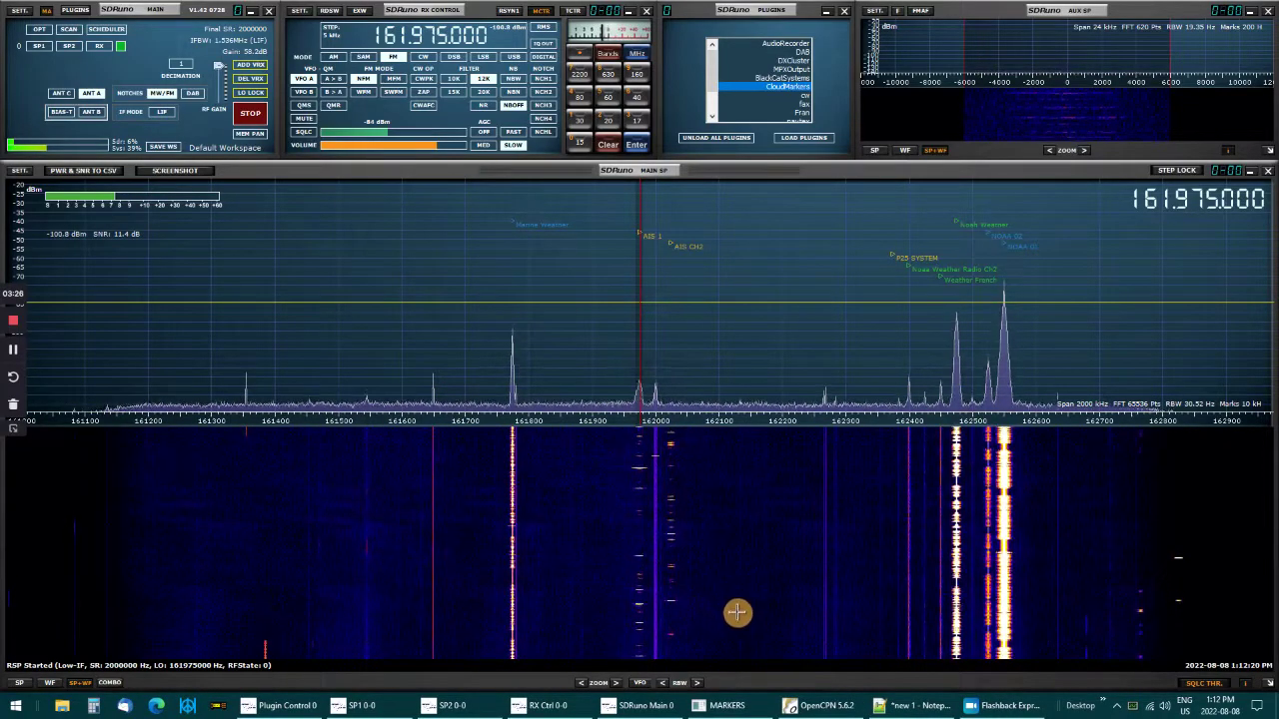
- Open OpenCPN full screen and zoom and pan the chart to centre on Buffalo
{"action": "left_click", "coordinate": [844, 707]}
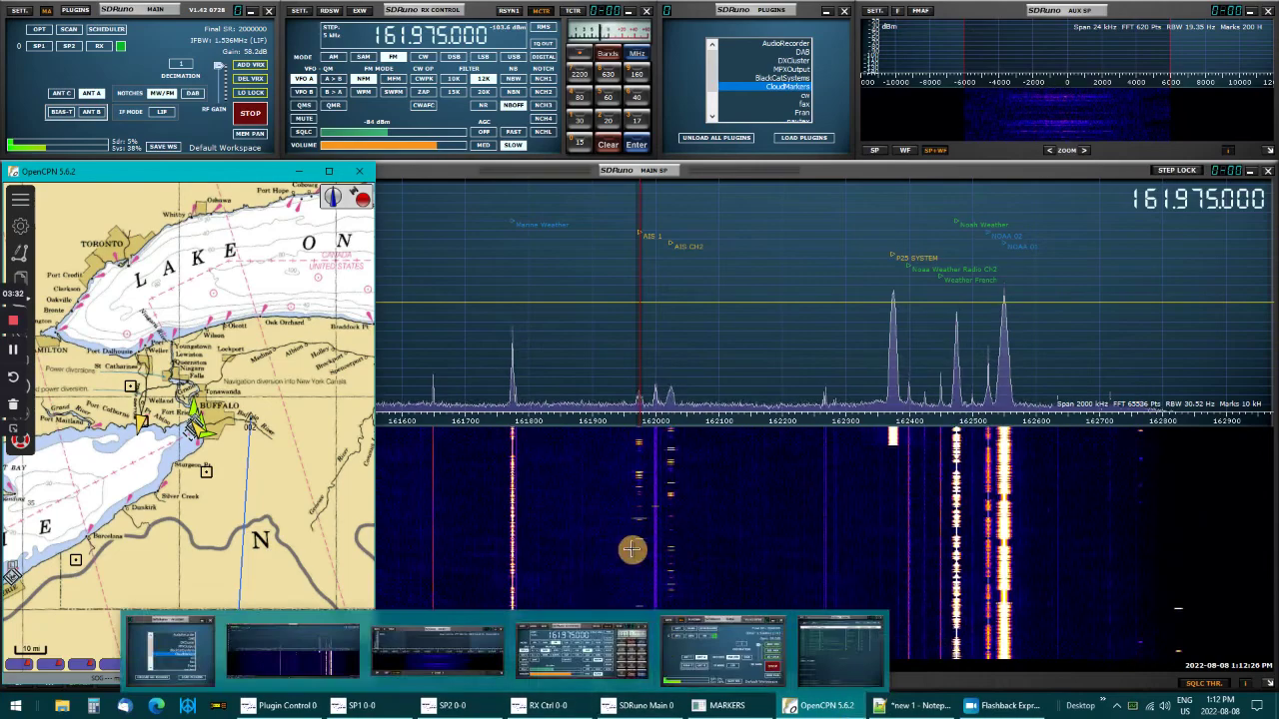
{"action": "left_click", "coordinate": [330, 172]}
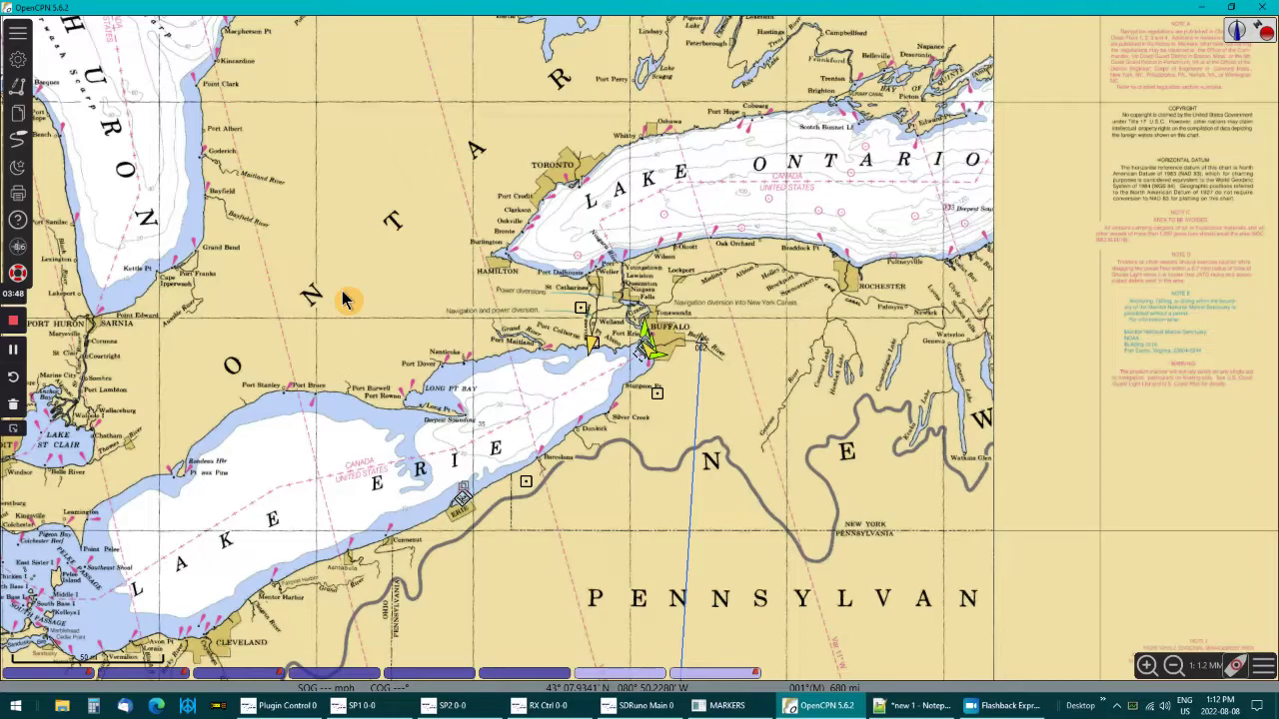
{"action": "scroll", "coordinate": [492, 275], "scroll_direction": "up", "scroll_amount": 3}
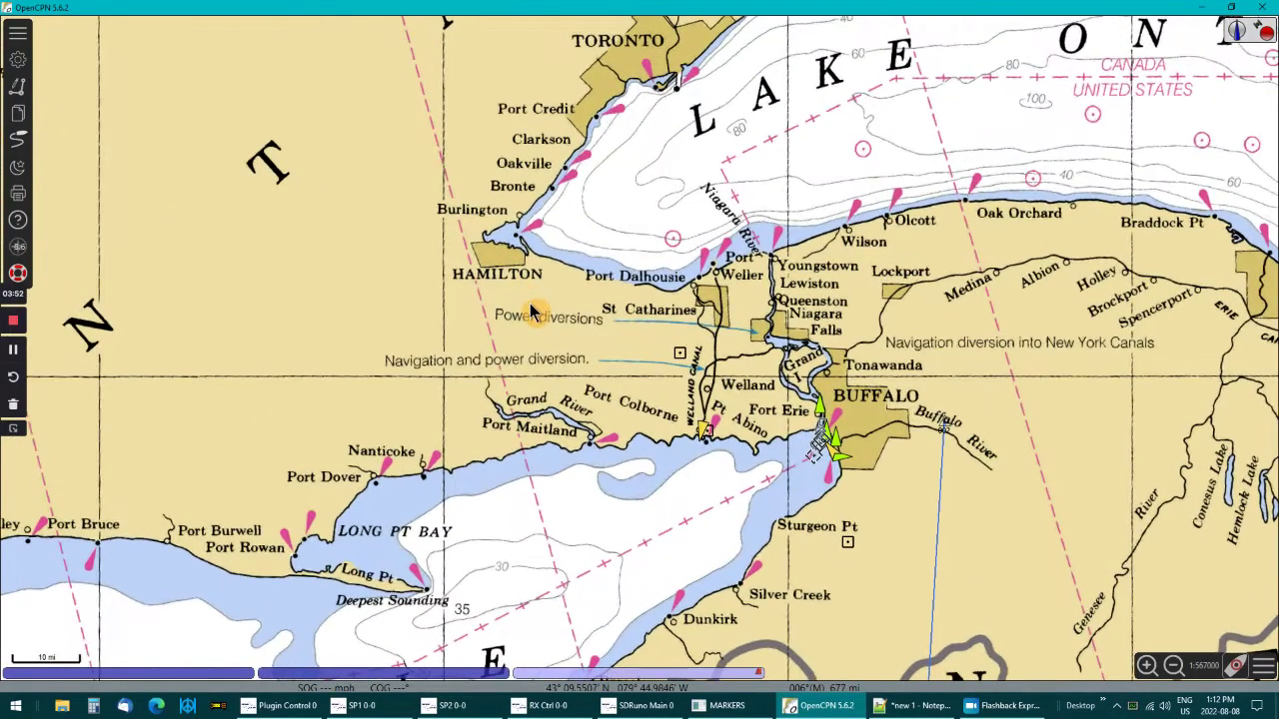
{"action": "scroll", "coordinate": [517, 291], "scroll_direction": "down", "scroll_amount": 2}
{"action": "left_click_drag", "start_coordinate": [939, 300], "coordinate": [786, 294]}
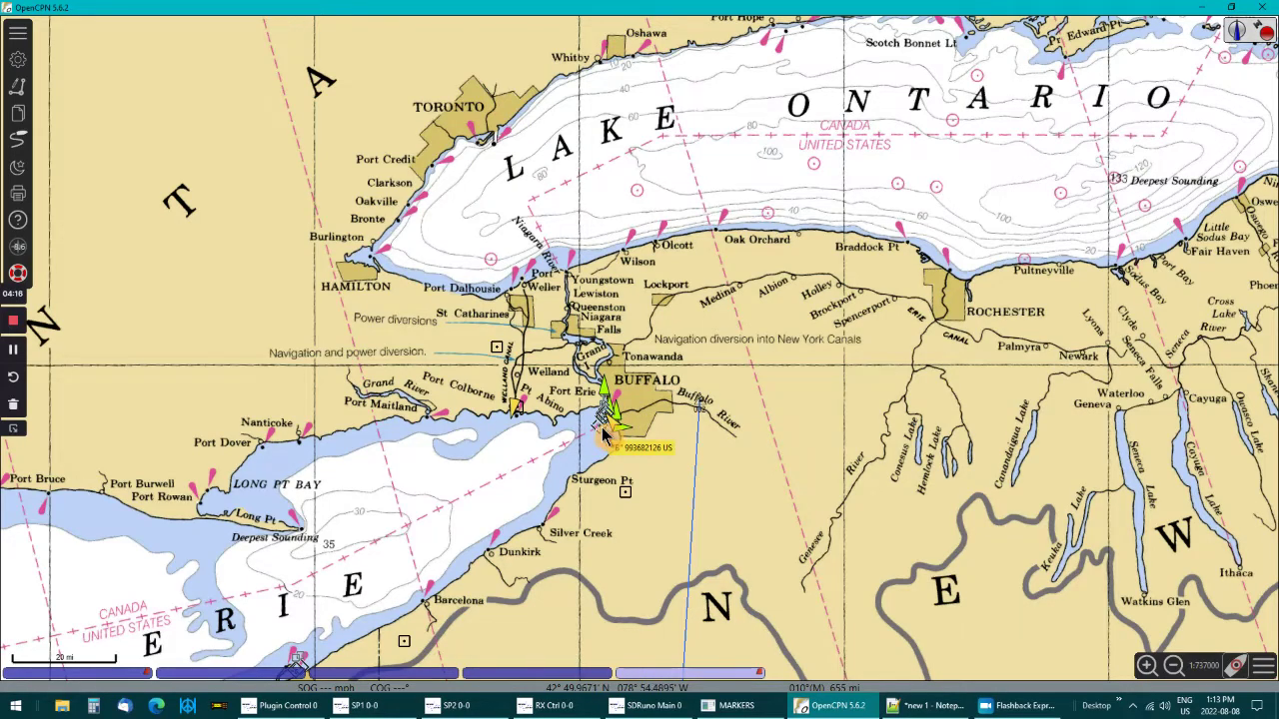
{"action": "scroll", "coordinate": [603, 431], "scroll_direction": "down", "scroll_amount": 3}
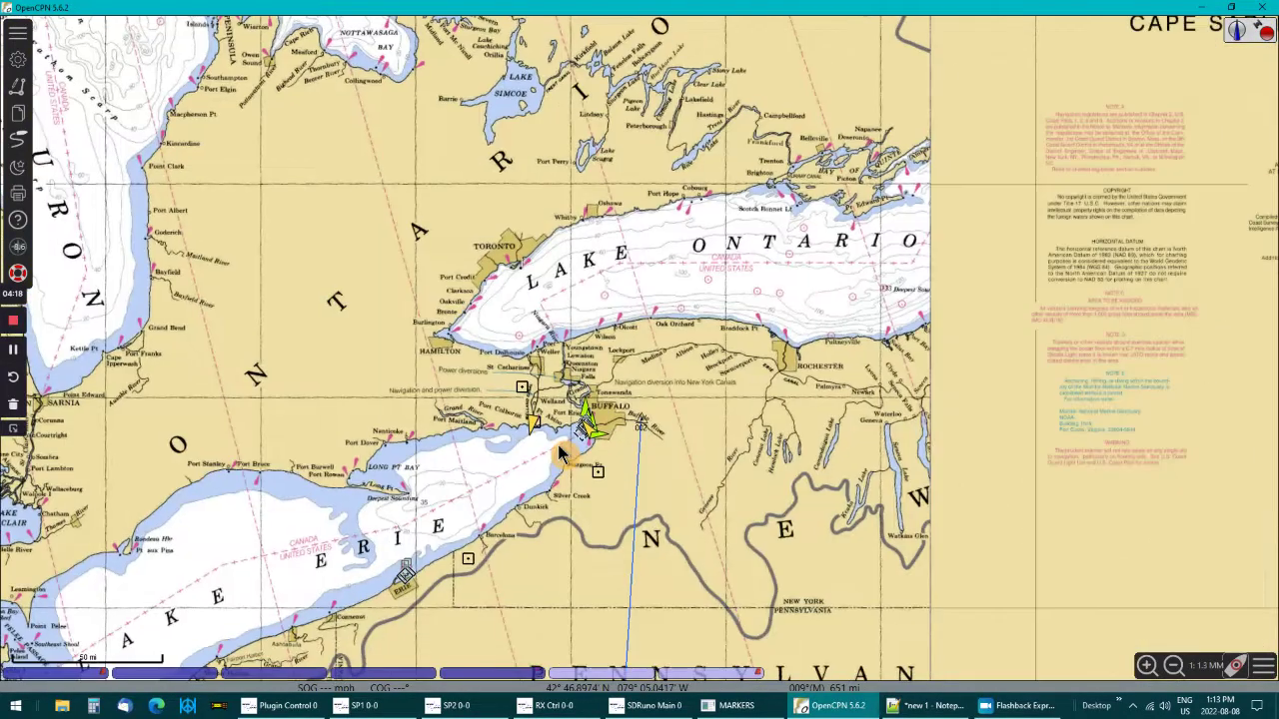
- Pan the chart toward Lake Huron and Pennsylvania and adjust the zoom near Buffalo
{"action": "left_click_drag", "start_coordinate": [465, 490], "coordinate": [653, 391]}
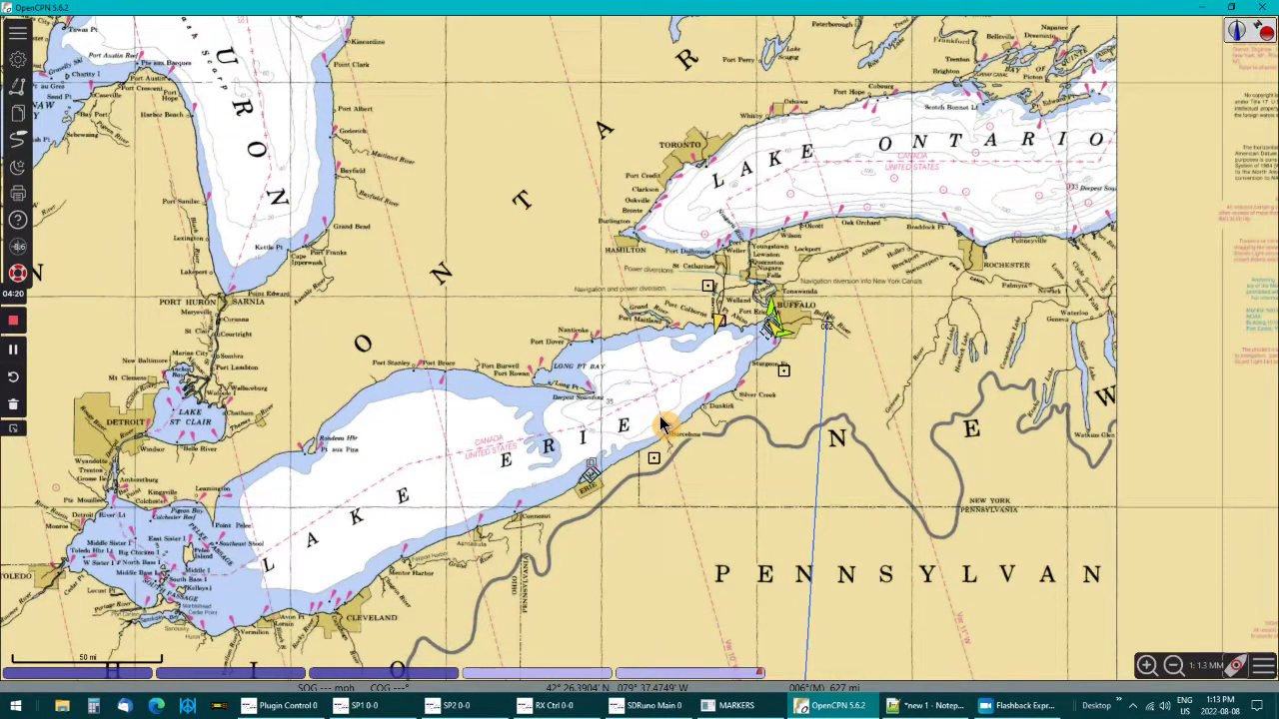
{"action": "mouse_move", "coordinate": [785, 347]}
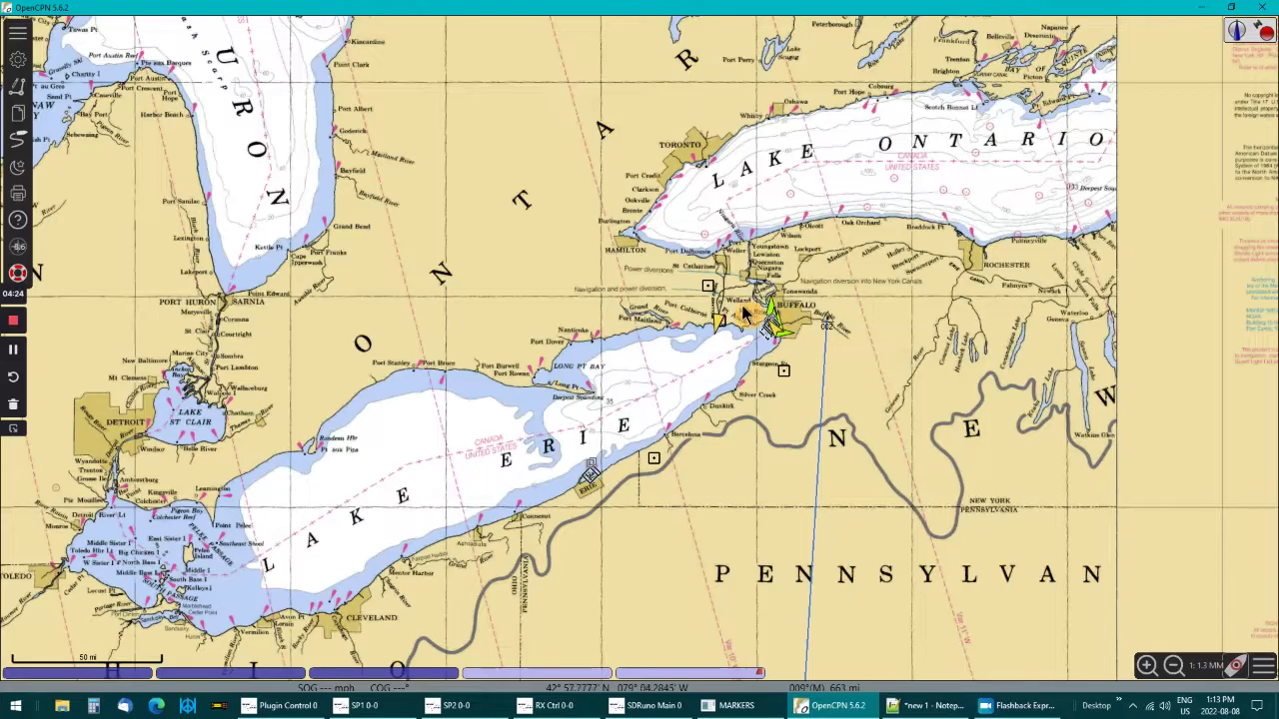
{"action": "scroll", "coordinate": [869, 380], "scroll_direction": "up", "scroll_amount": 2}
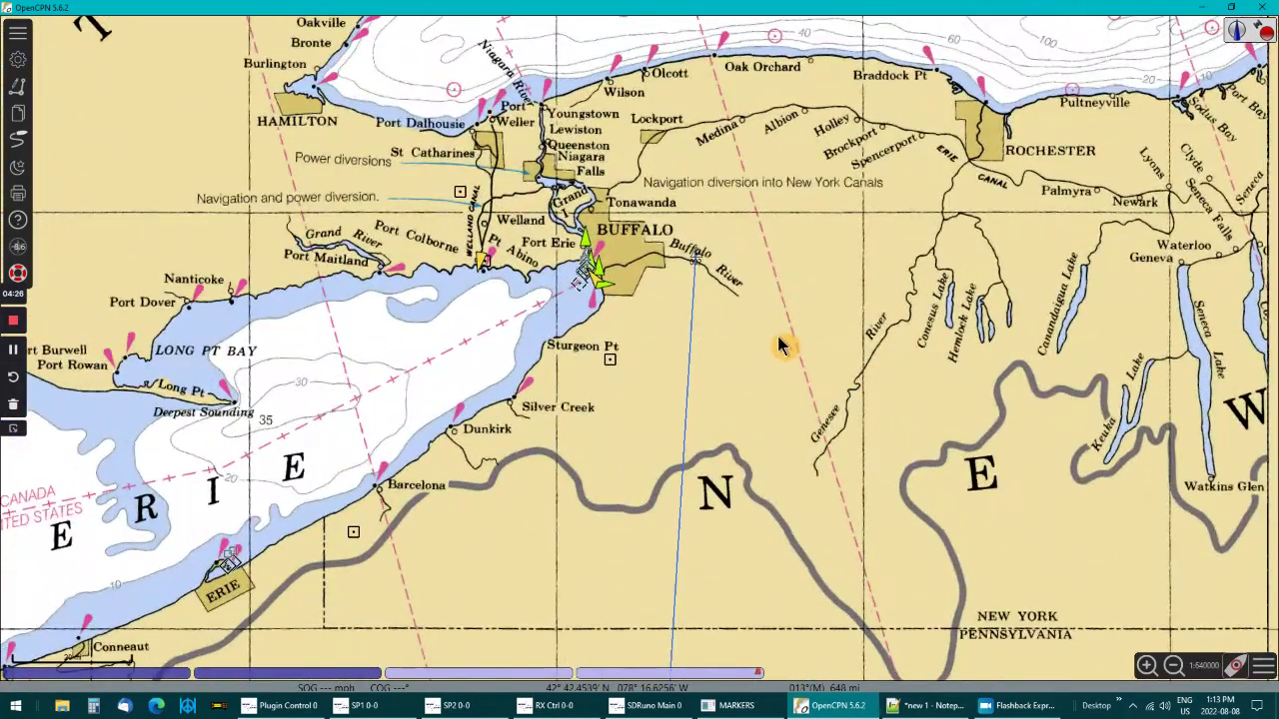
{"action": "scroll", "coordinate": [785, 357], "scroll_direction": "down", "scroll_amount": 1}
{"action": "scroll", "coordinate": [869, 455], "scroll_direction": "up", "scroll_amount": 2}
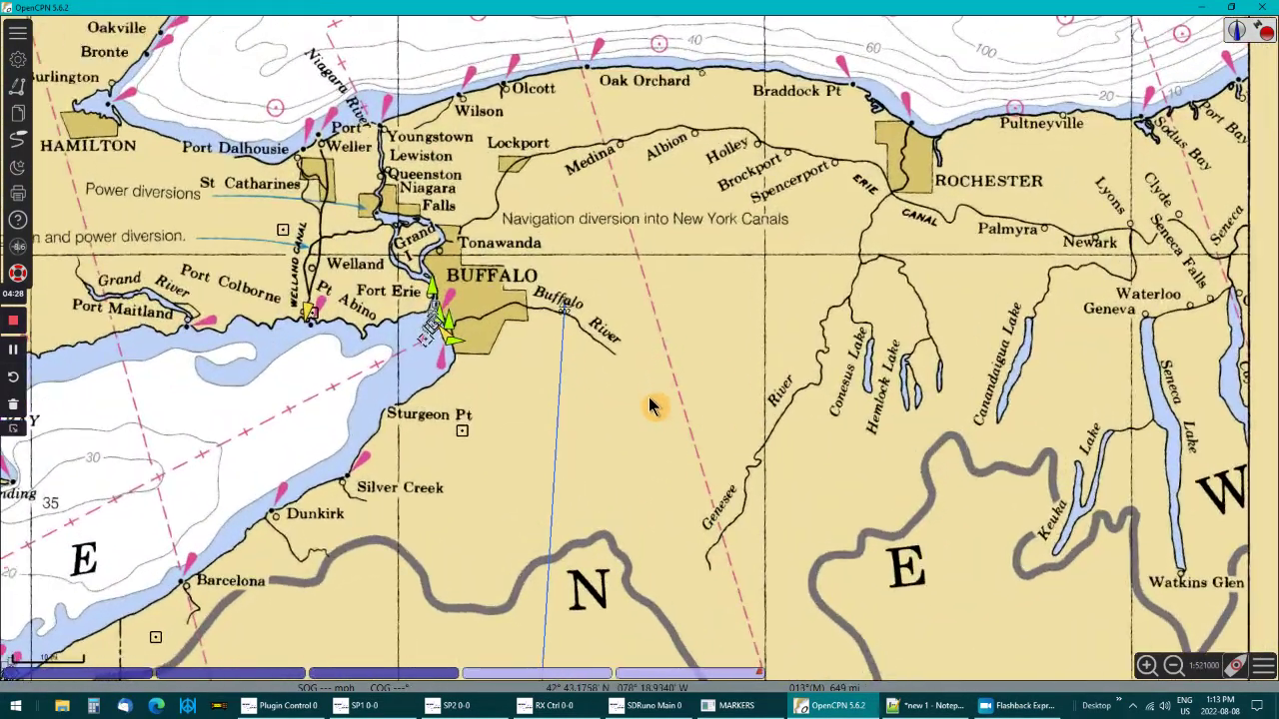
{"action": "scroll", "coordinate": [717, 458], "scroll_direction": "up", "scroll_amount": 1}
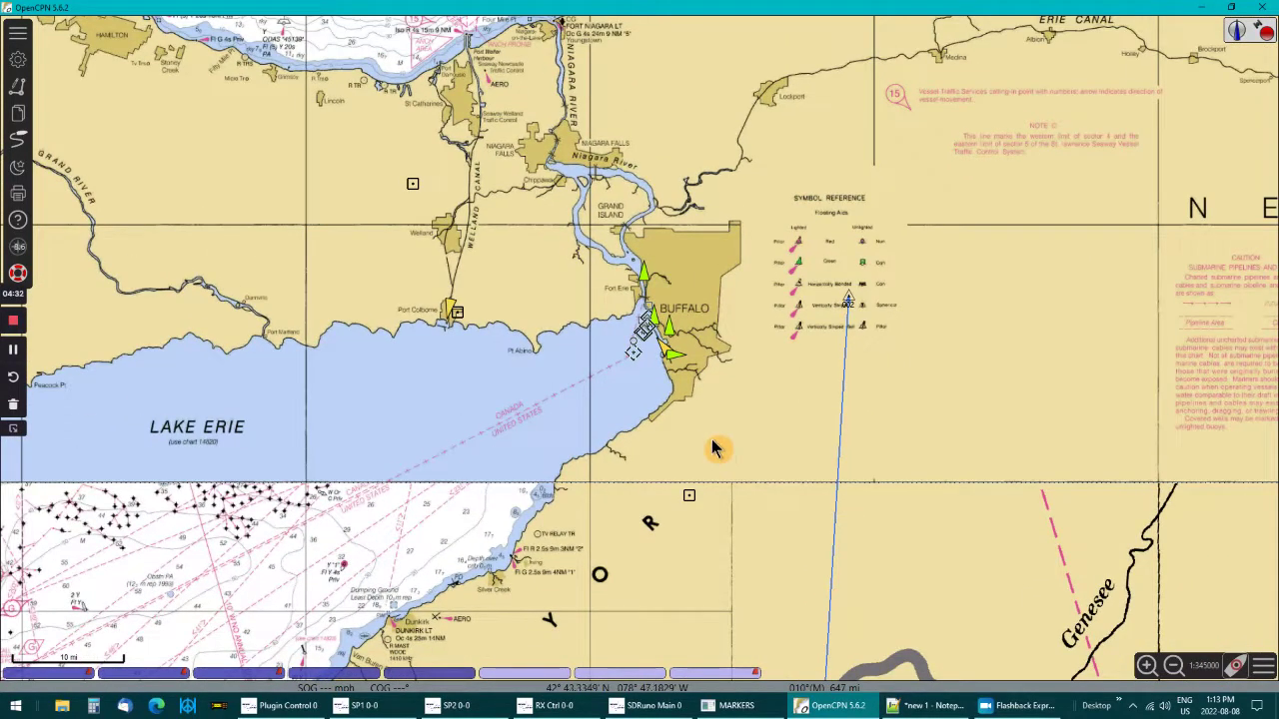
- Read the AIS target labels near Buffalo, then zoom out to about 1:583000
{"action": "mouse_move", "coordinate": [673, 362]}
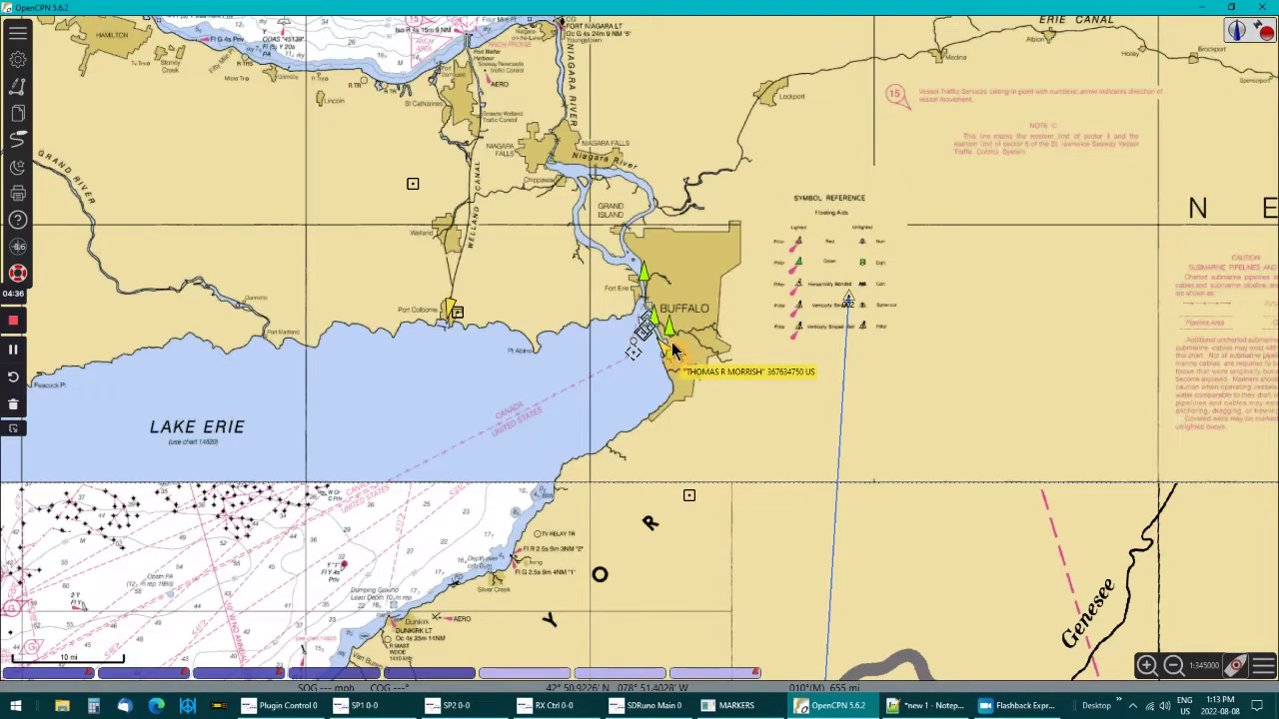
{"action": "mouse_move", "coordinate": [669, 330]}
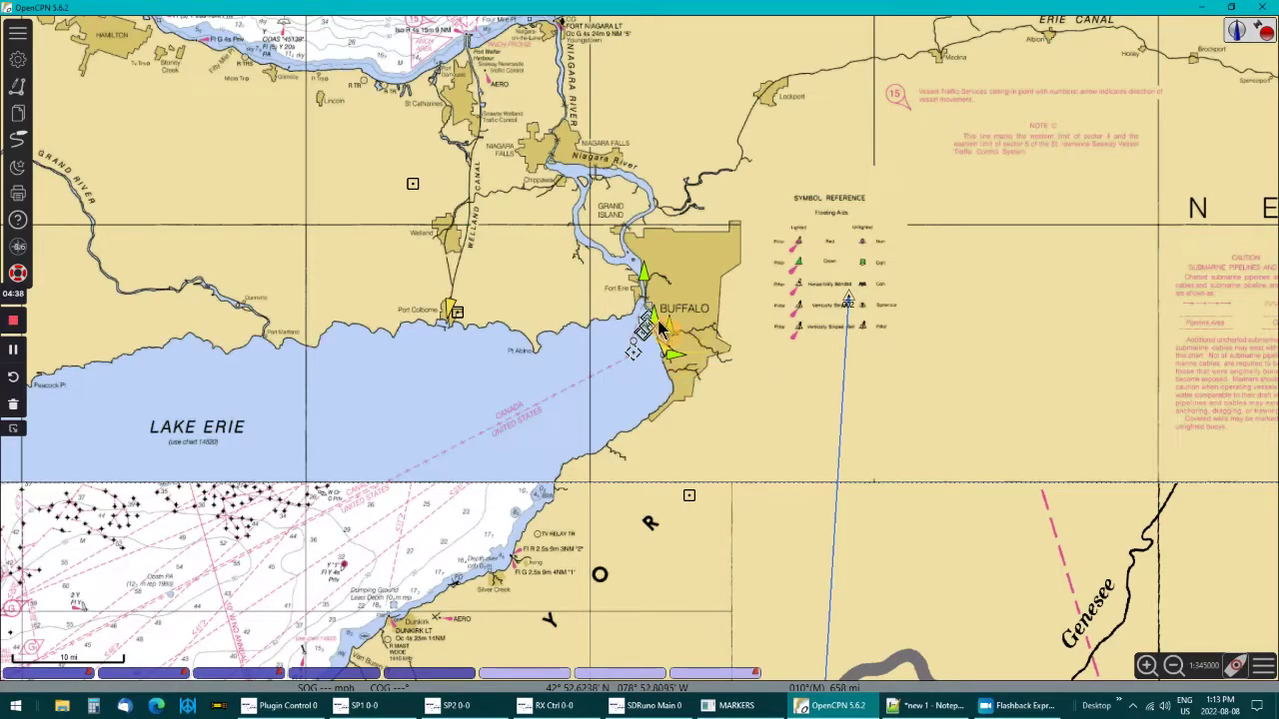
{"action": "mouse_move", "coordinate": [642, 285]}
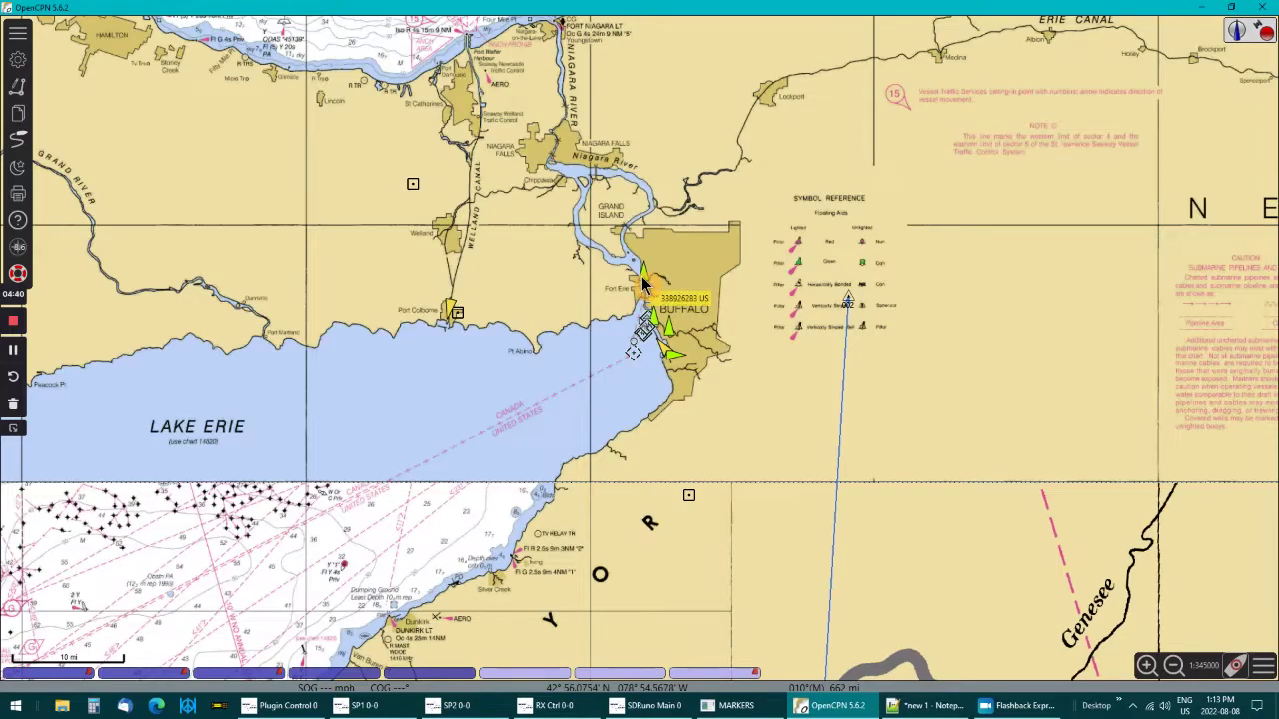
{"action": "mouse_move", "coordinate": [449, 311]}
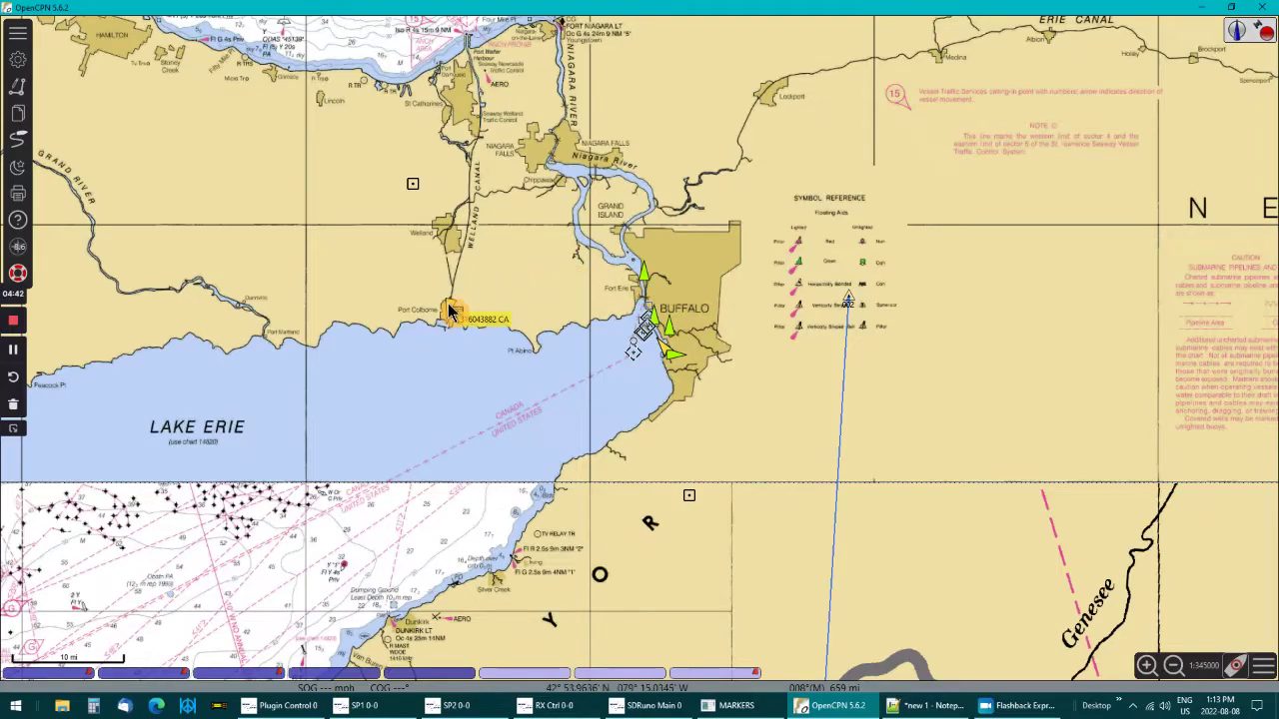
{"action": "scroll", "coordinate": [450, 312], "scroll_direction": "down", "scroll_amount": 1}
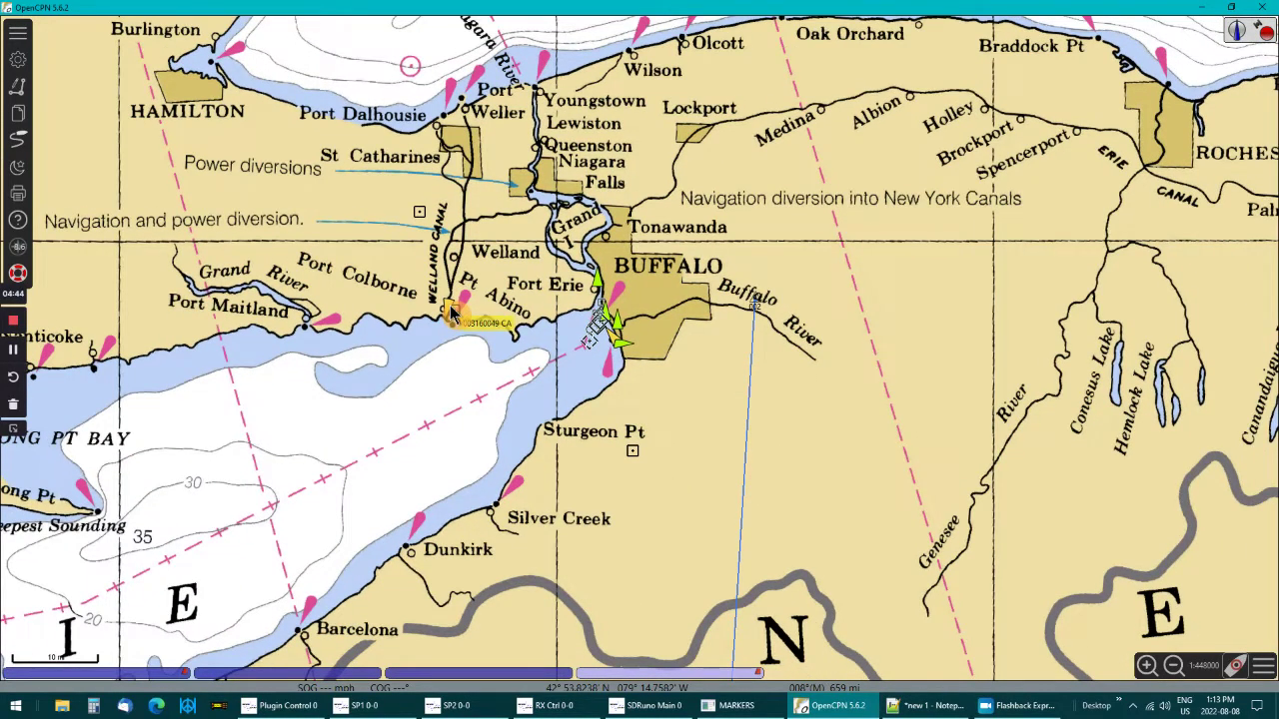
{"action": "scroll", "coordinate": [452, 313], "scroll_direction": "up", "scroll_amount": 1}
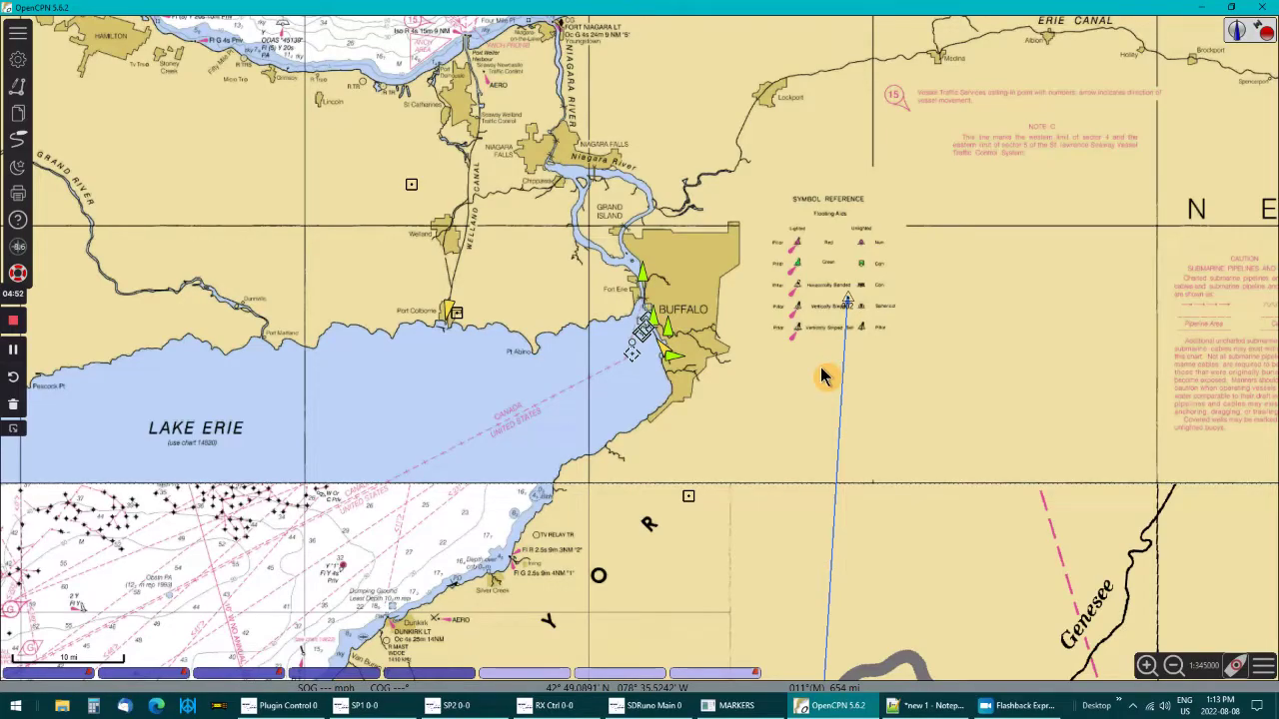
{"action": "scroll", "coordinate": [822, 376], "scroll_direction": "down", "scroll_amount": 1}
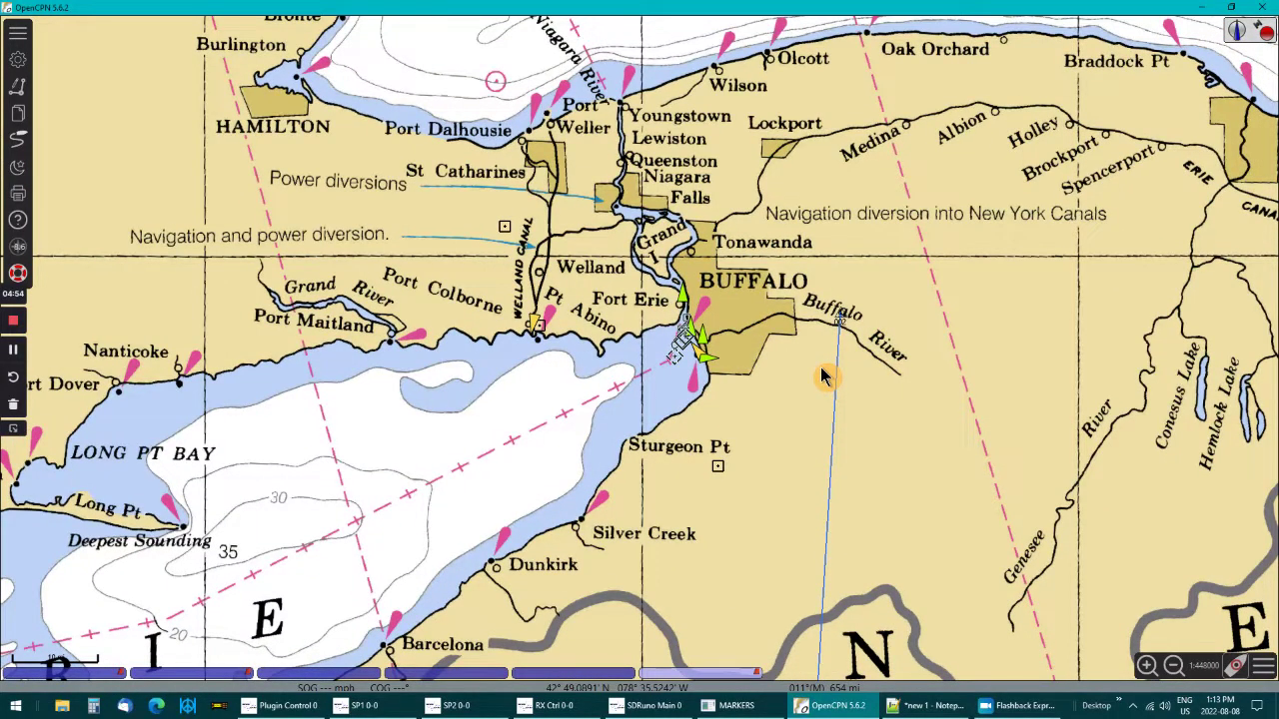
{"action": "scroll", "coordinate": [822, 375], "scroll_direction": "down", "scroll_amount": 1}
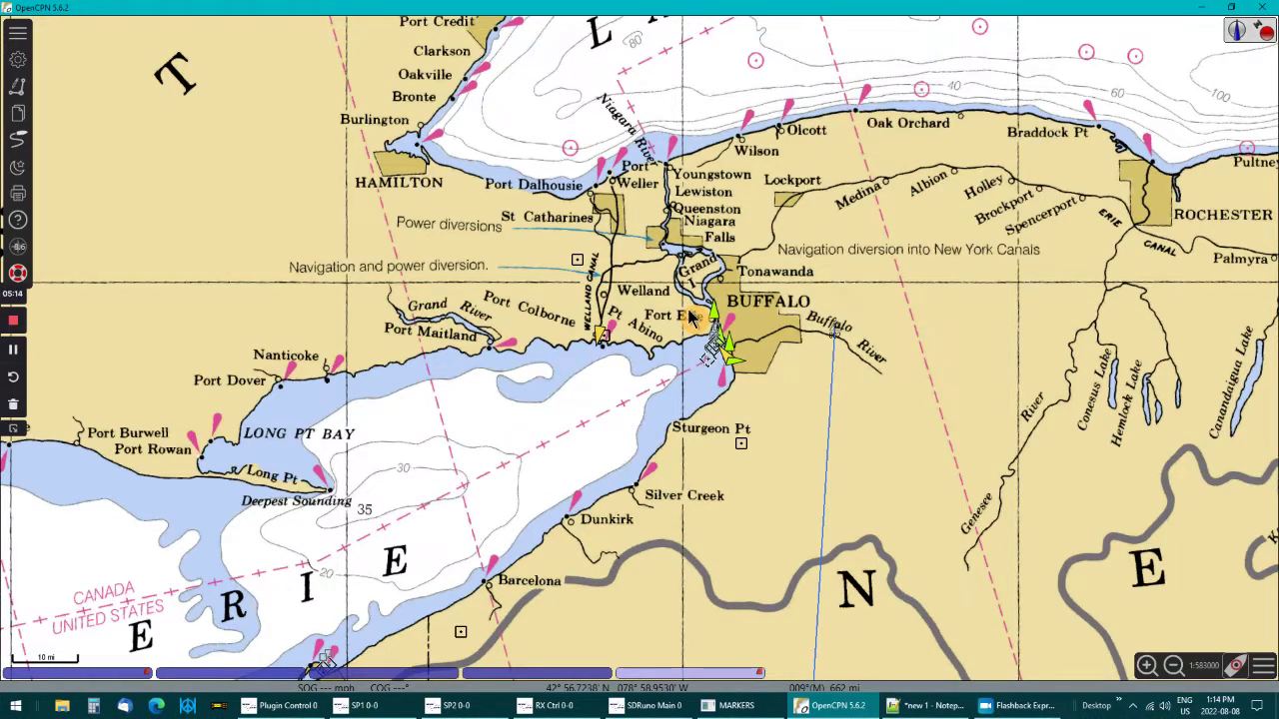
{"action": "left_click", "coordinate": [19, 66]}
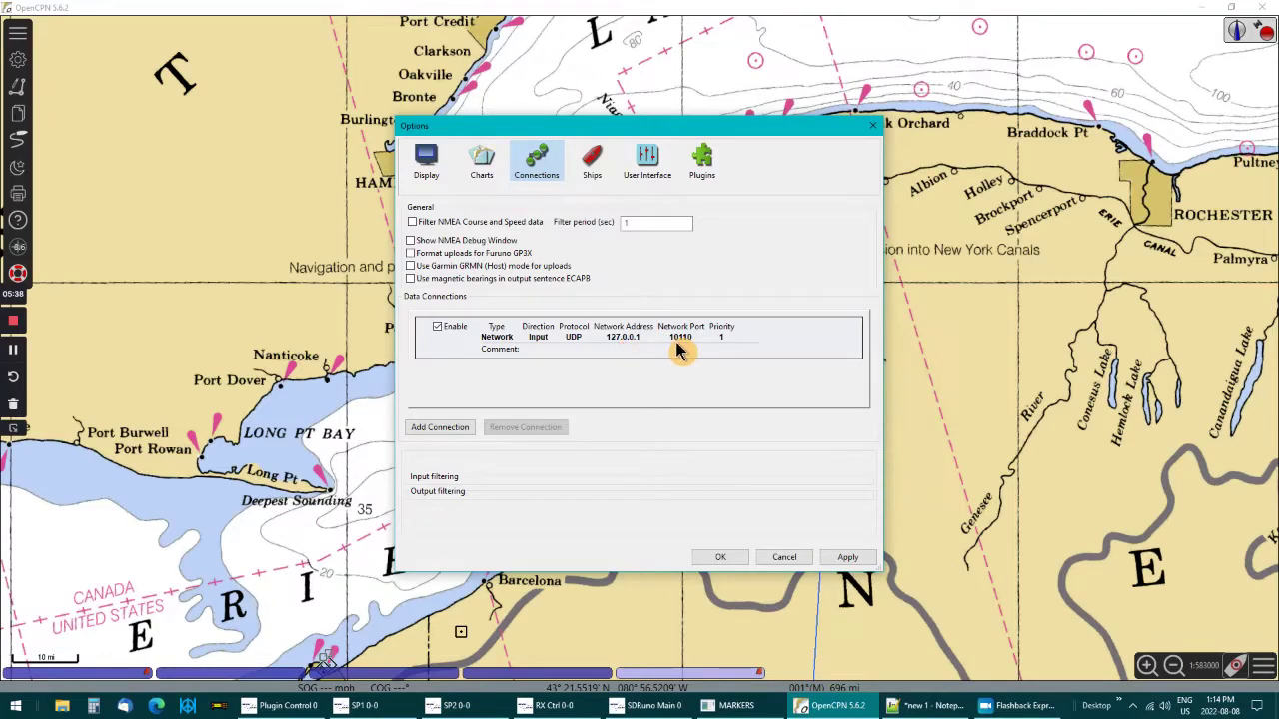
{"action": "left_click", "coordinate": [428, 182]}
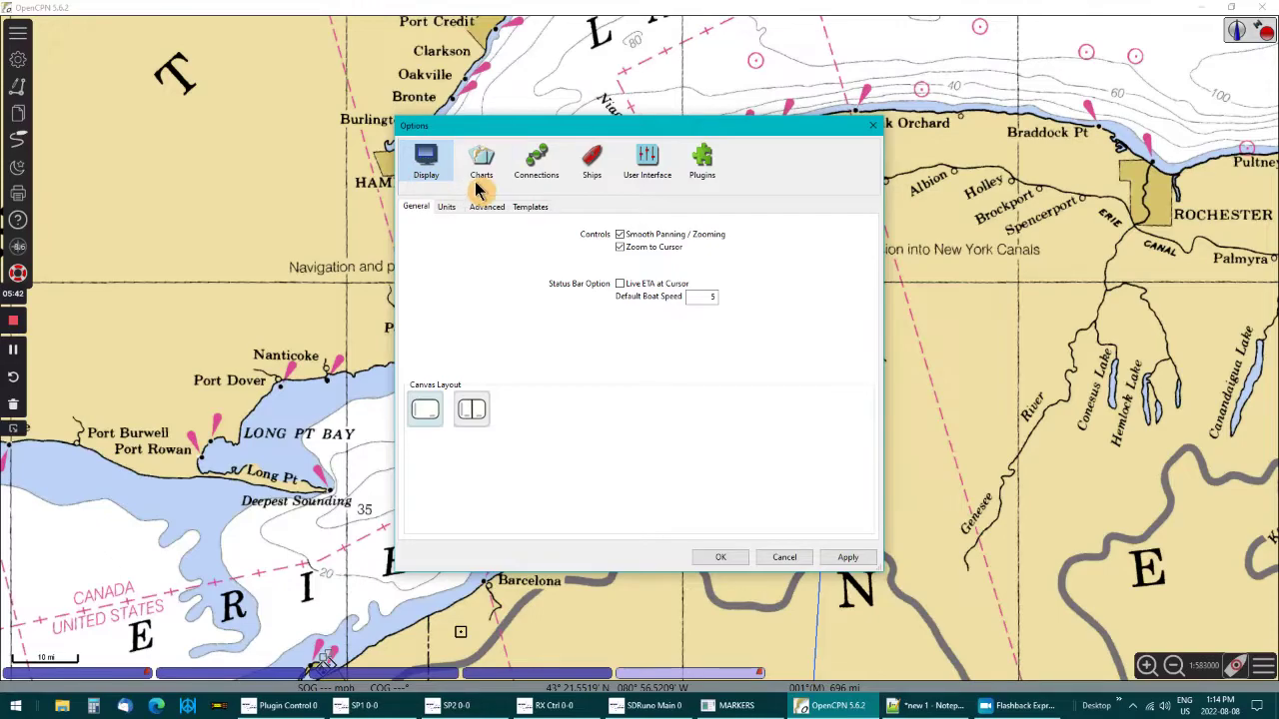
{"action": "left_click", "coordinate": [478, 179]}
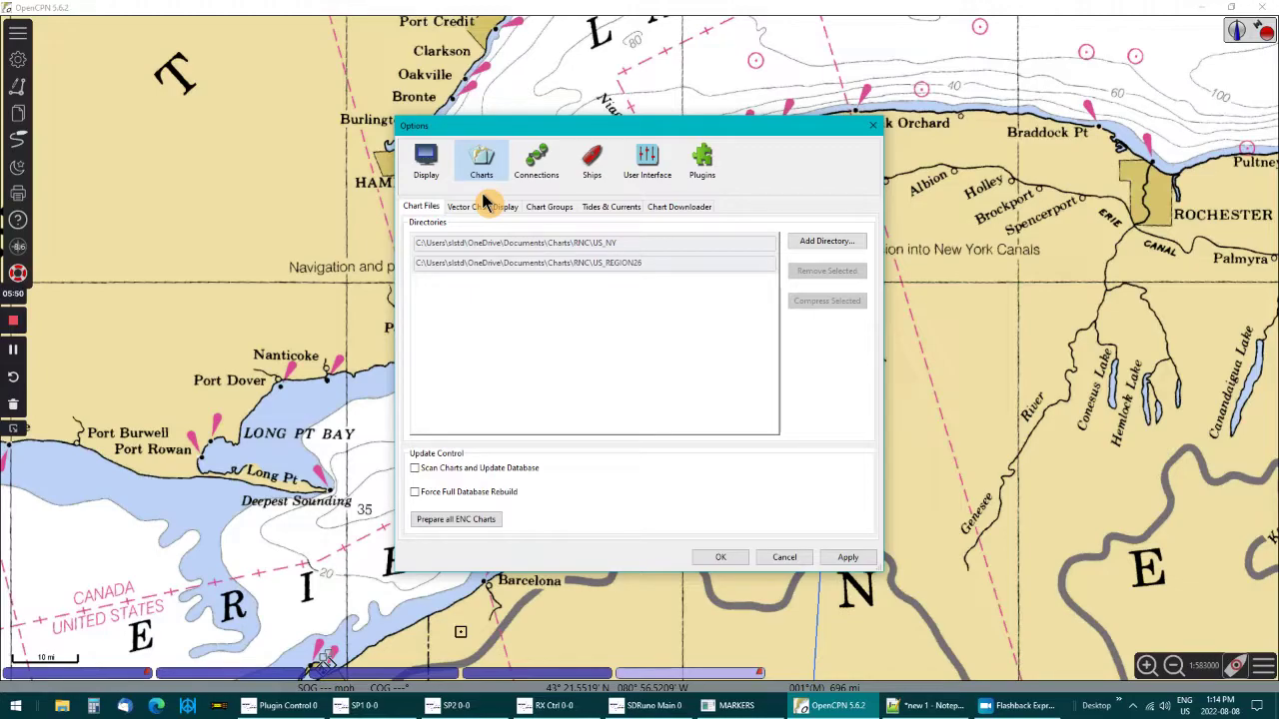
{"action": "left_click", "coordinate": [537, 169]}
{"action": "left_click", "coordinate": [600, 183]}
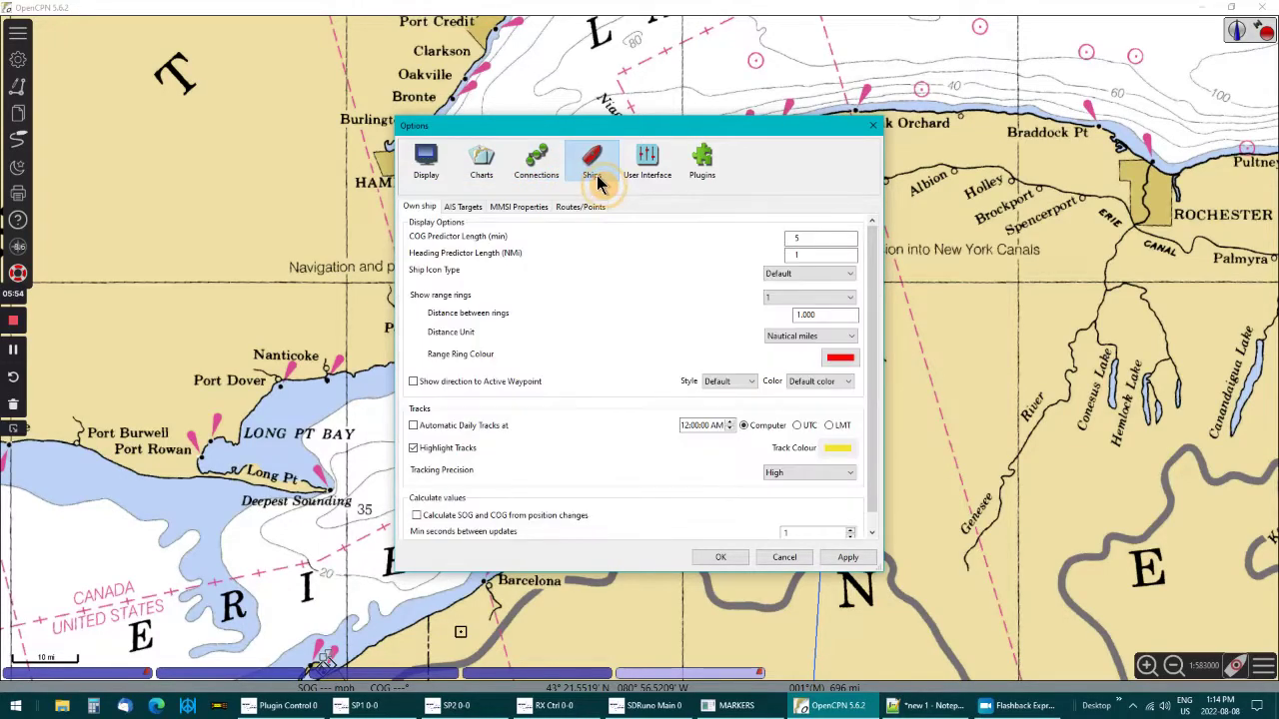
{"action": "left_click", "coordinate": [648, 173]}
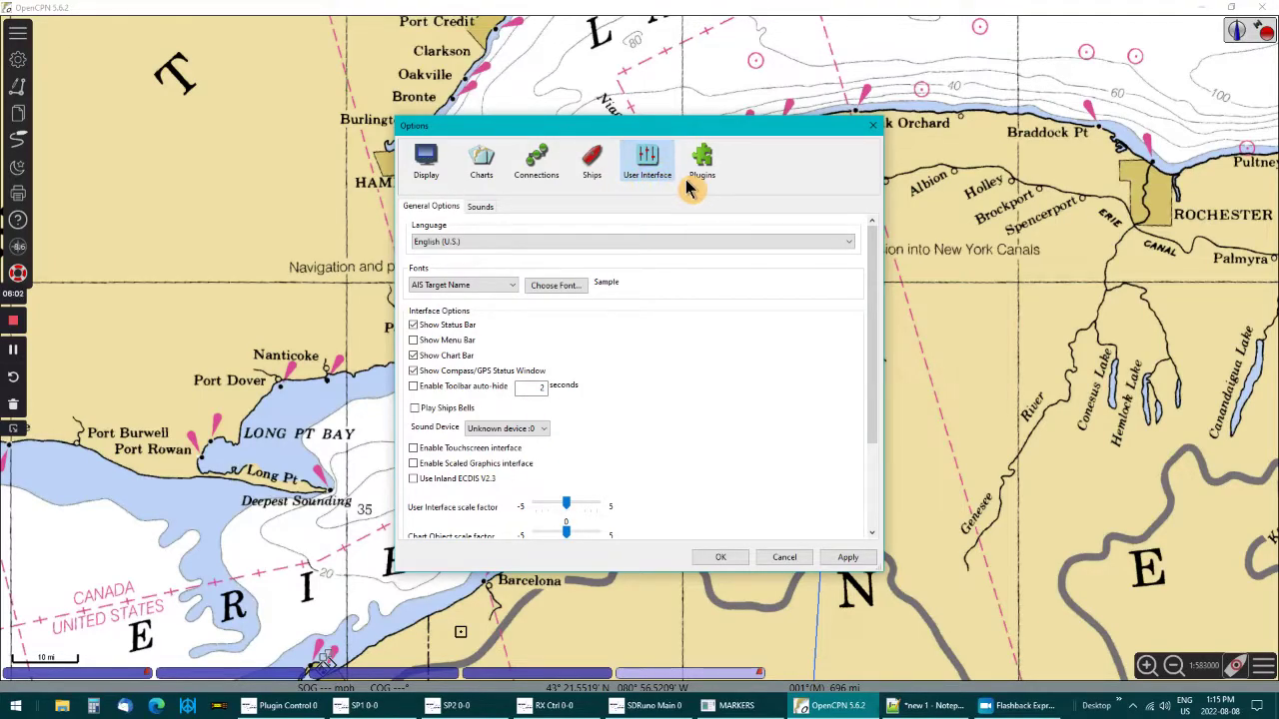
{"action": "left_click", "coordinate": [697, 179]}
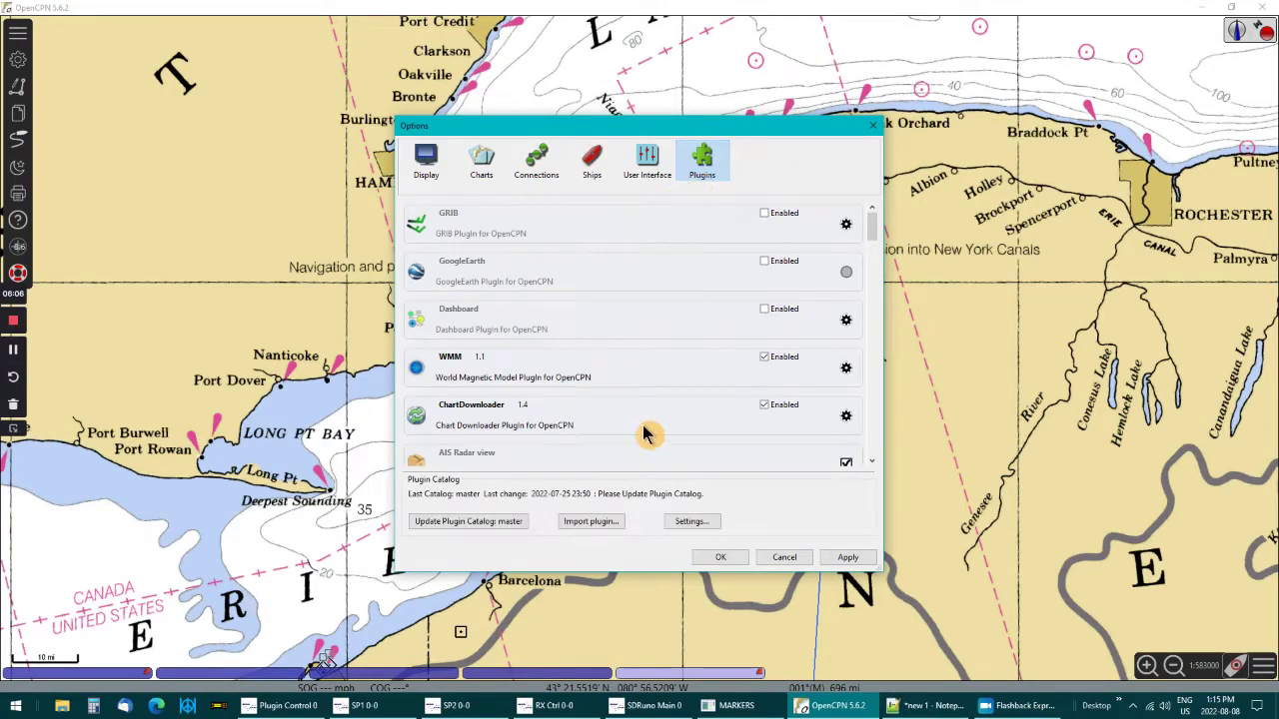
{"action": "scroll", "coordinate": [614, 397], "scroll_direction": "down", "scroll_amount": 5}
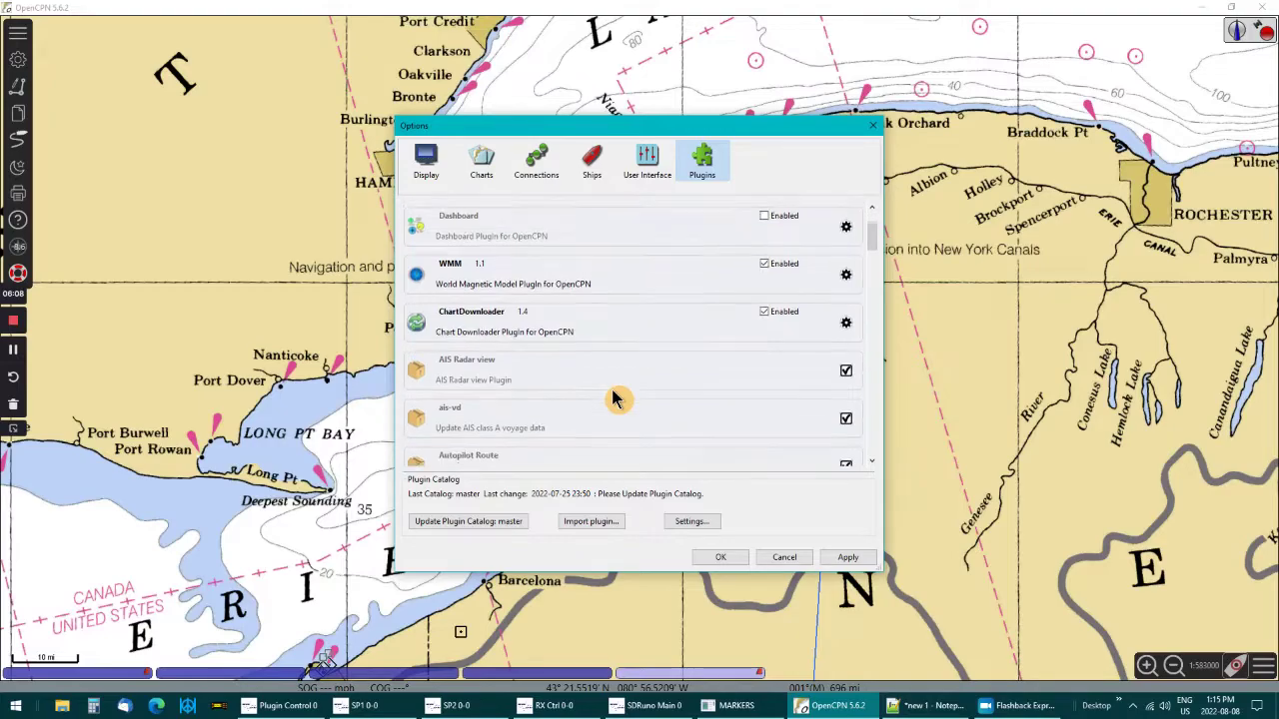
{"action": "scroll", "coordinate": [613, 397], "scroll_direction": "down", "scroll_amount": 4}
{"action": "scroll", "coordinate": [611, 394], "scroll_direction": "up", "scroll_amount": 5}
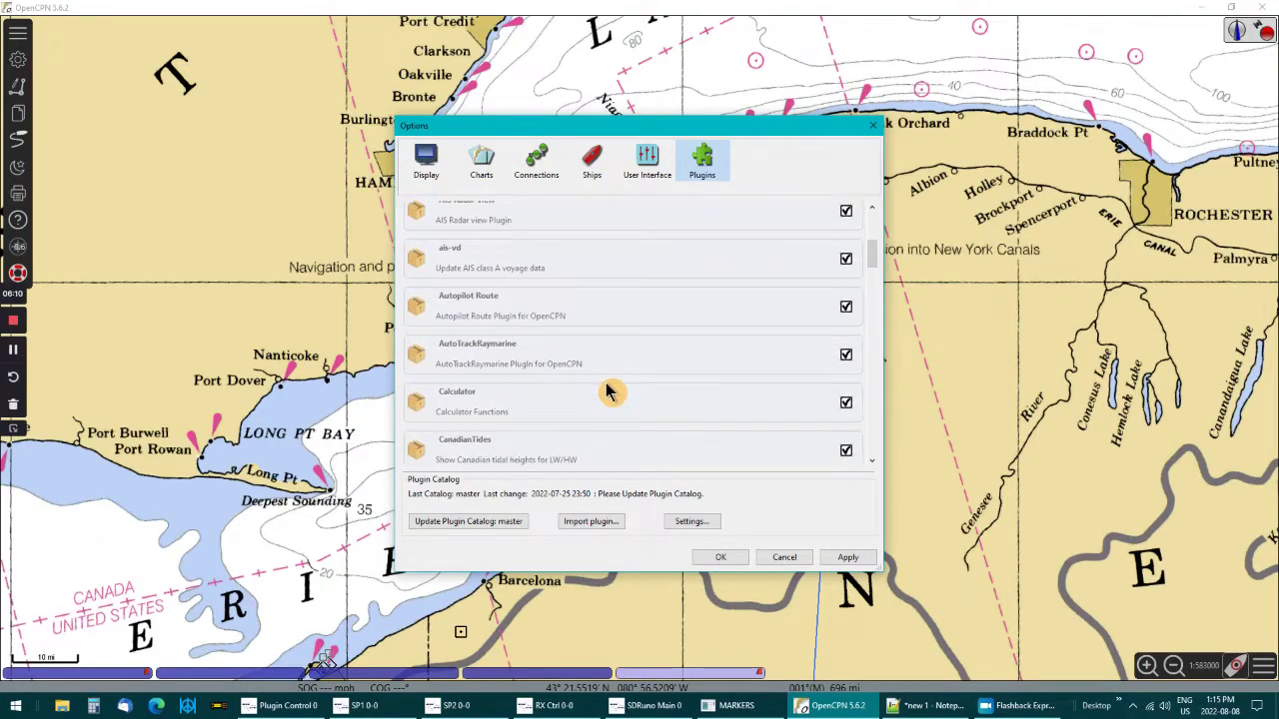
{"action": "scroll", "coordinate": [604, 389], "scroll_direction": "up", "scroll_amount": 3}
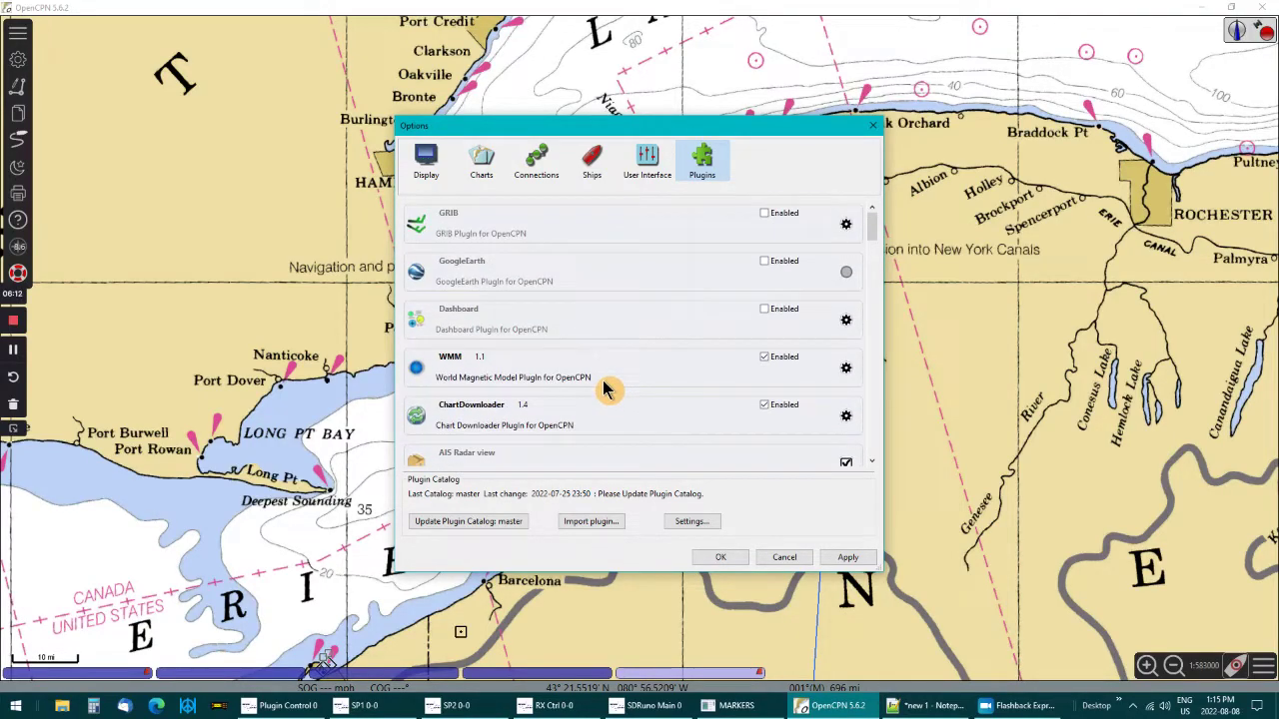
{"action": "left_click", "coordinate": [427, 184]}
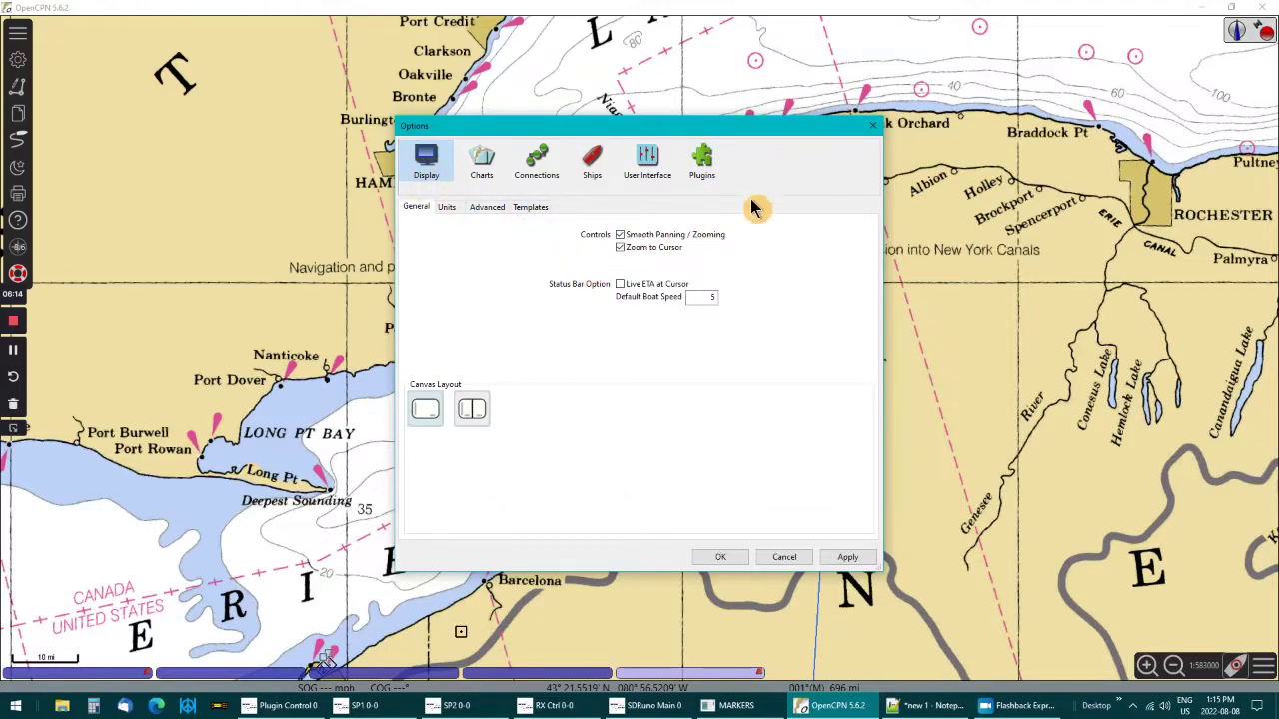
{"action": "left_click", "coordinate": [872, 130]}
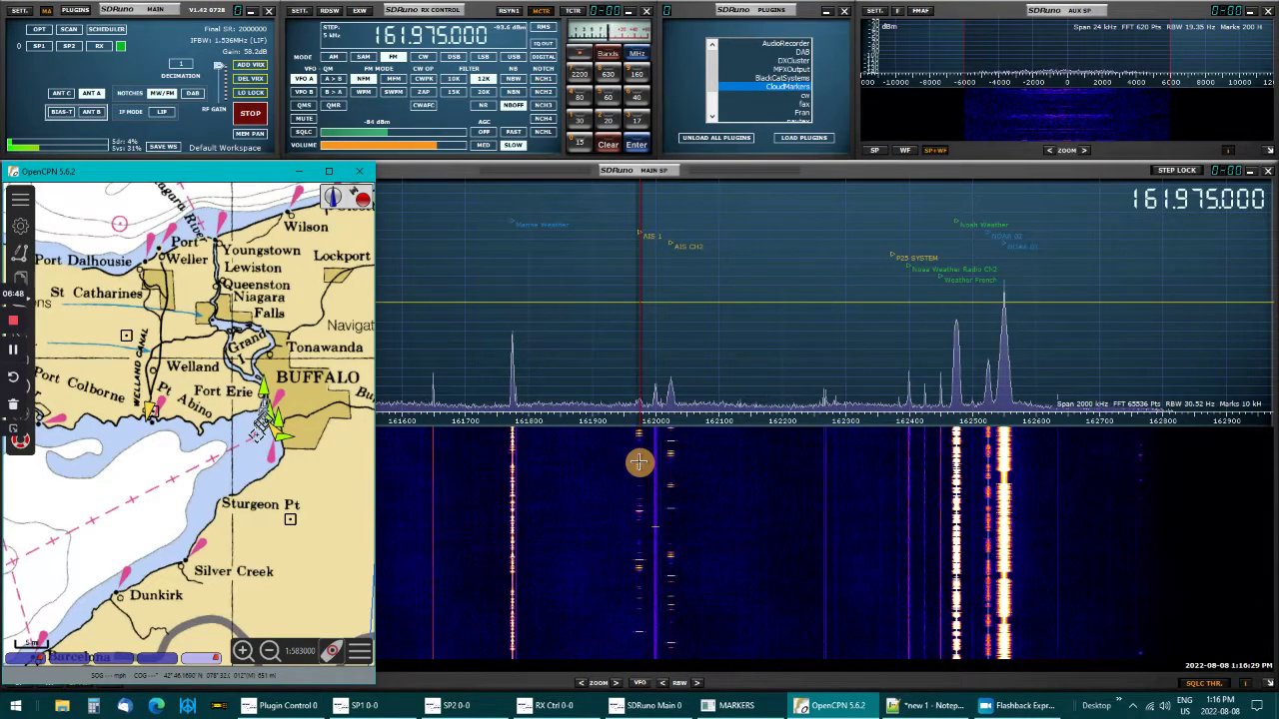
- Enter 162025 as the new receive frequency, then return OpenCPN's chart to full screen
{"action": "left_click", "coordinate": [393, 42]}
{"action": "type", "text": "1"}
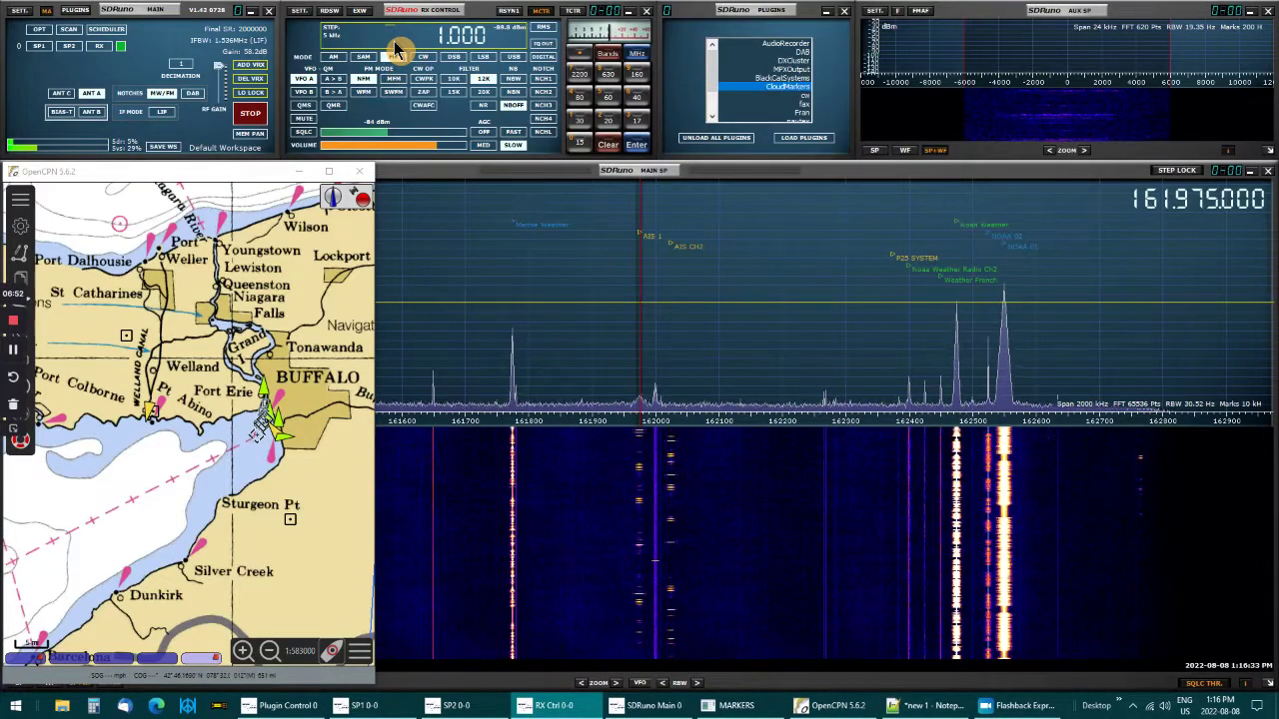
{"action": "type", "text": "62"}
{"action": "type", "text": "025"}
{"action": "key", "text": "Return"}
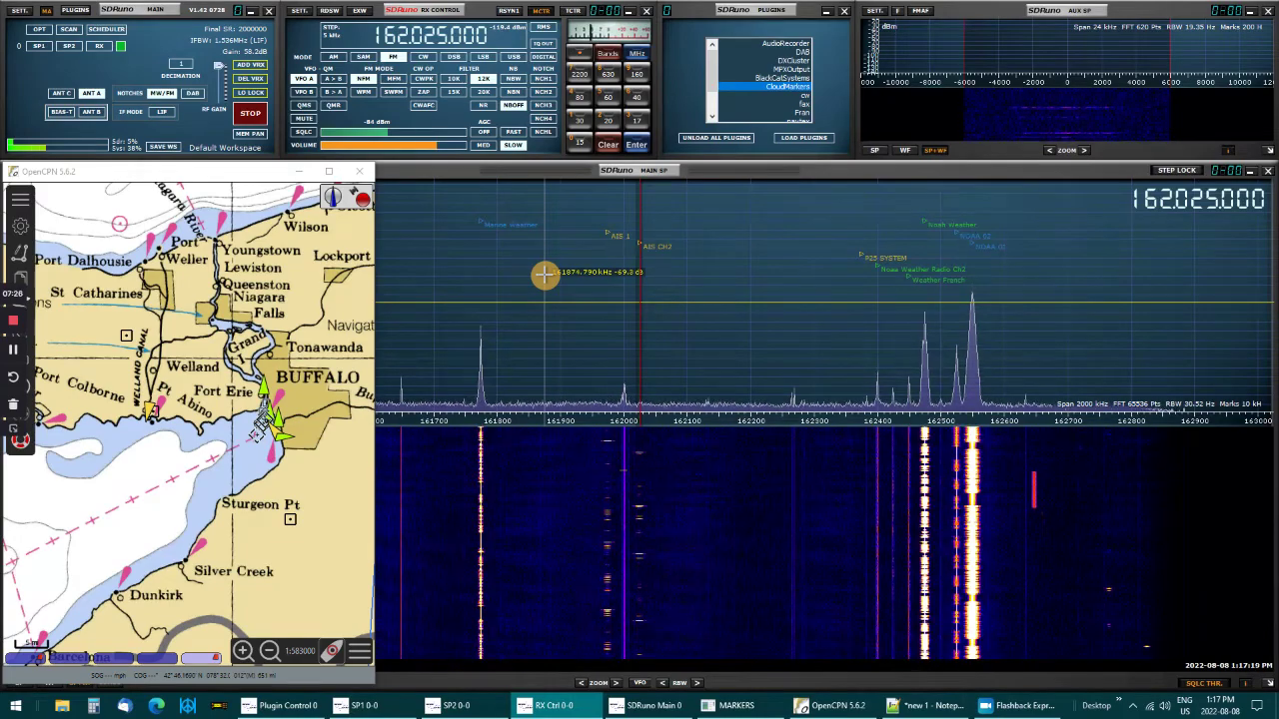
{"action": "left_click", "coordinate": [329, 172]}
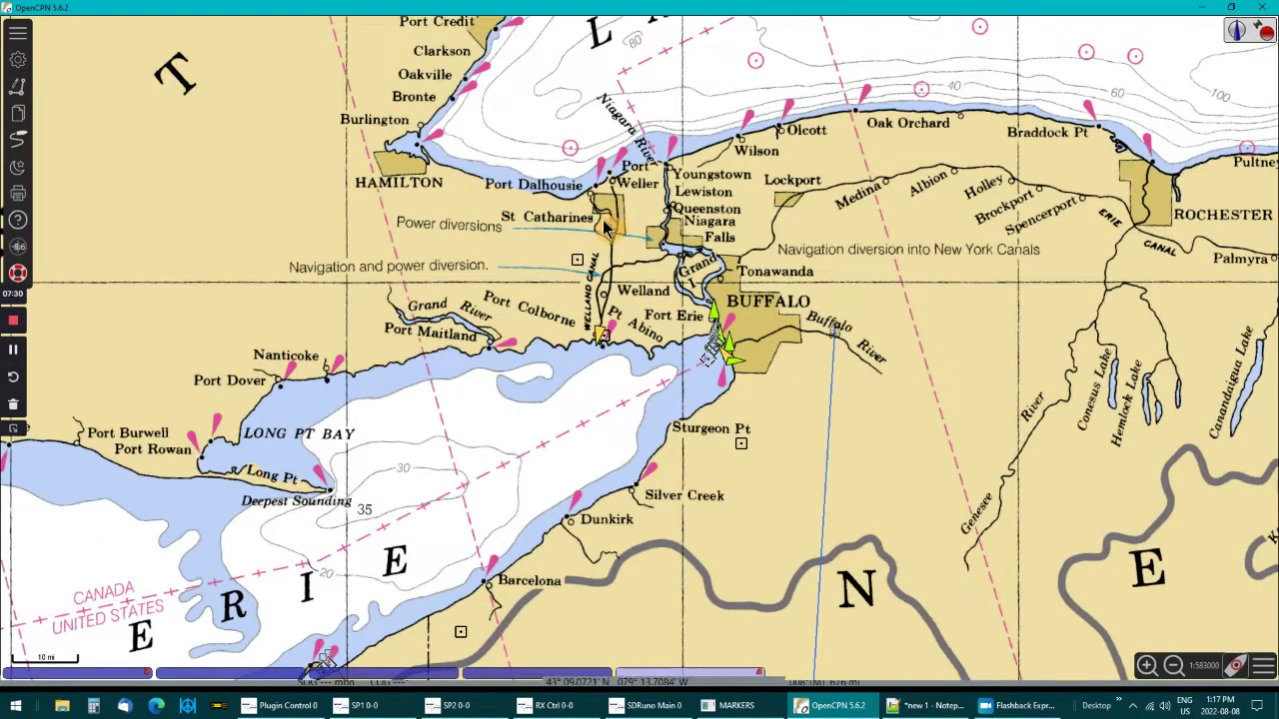
- Zoom in near Buffalo and review the Target Query for Port Colborne vessel 316043882
{"action": "scroll", "coordinate": [645, 370], "scroll_direction": "up", "scroll_amount": 2}
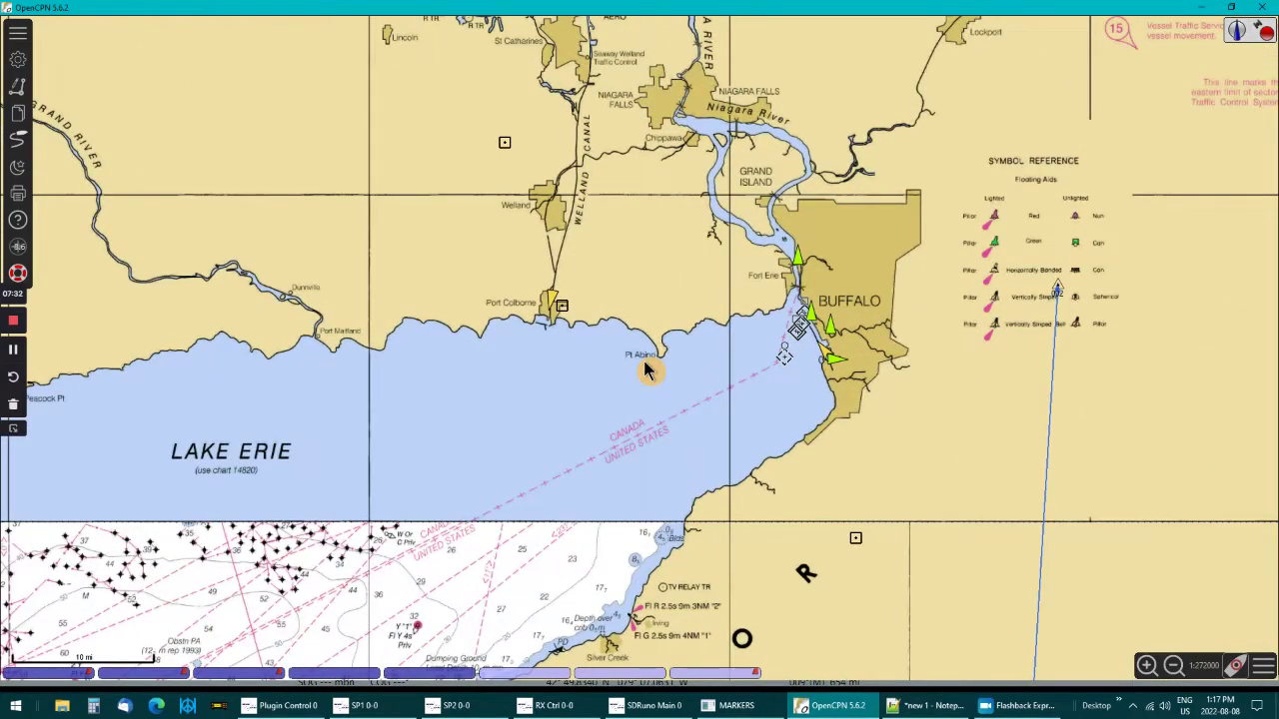
{"action": "scroll", "coordinate": [644, 369], "scroll_direction": "down", "scroll_amount": 1}
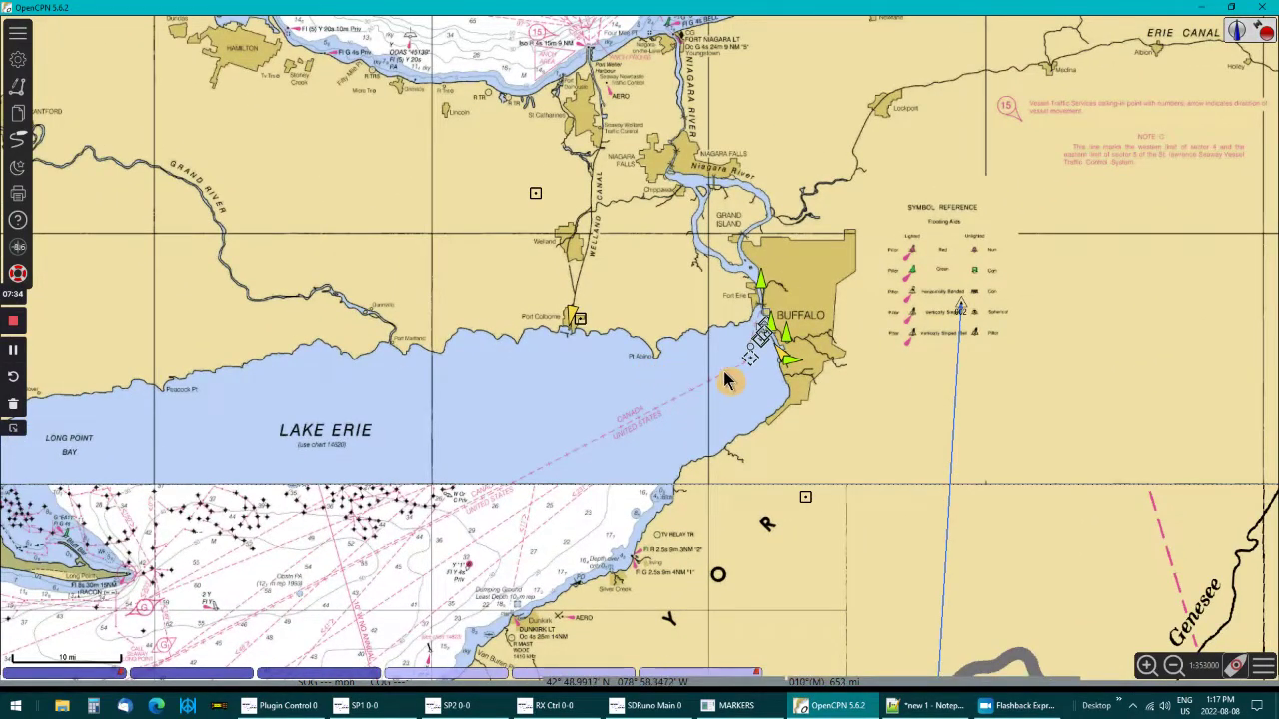
{"action": "right_click", "coordinate": [571, 317]}
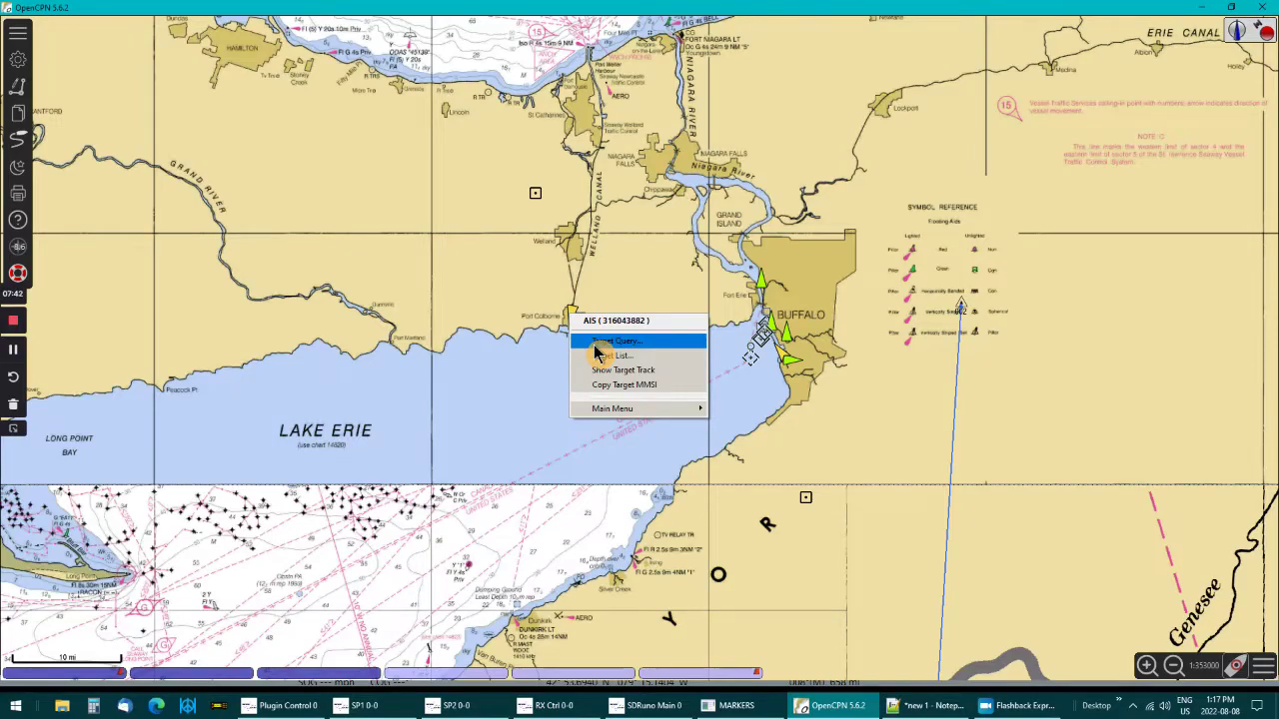
{"action": "left_click", "coordinate": [596, 341]}
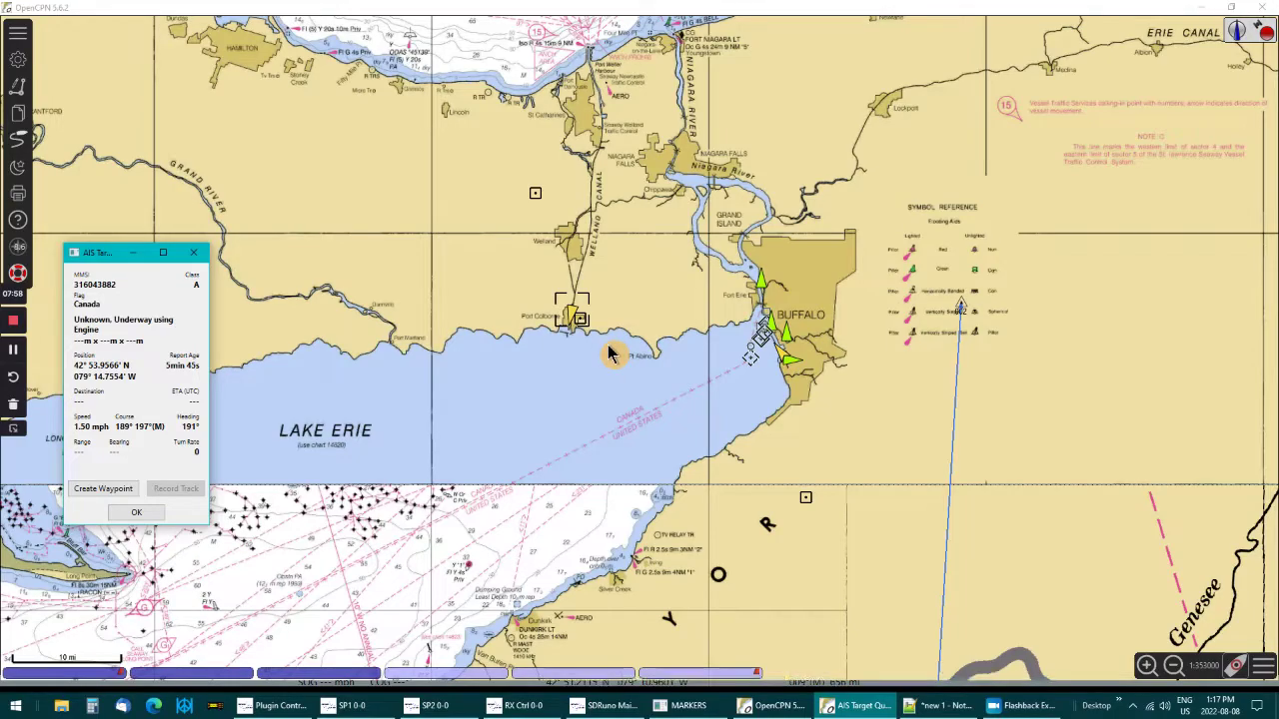
{"action": "left_click", "coordinate": [193, 252]}
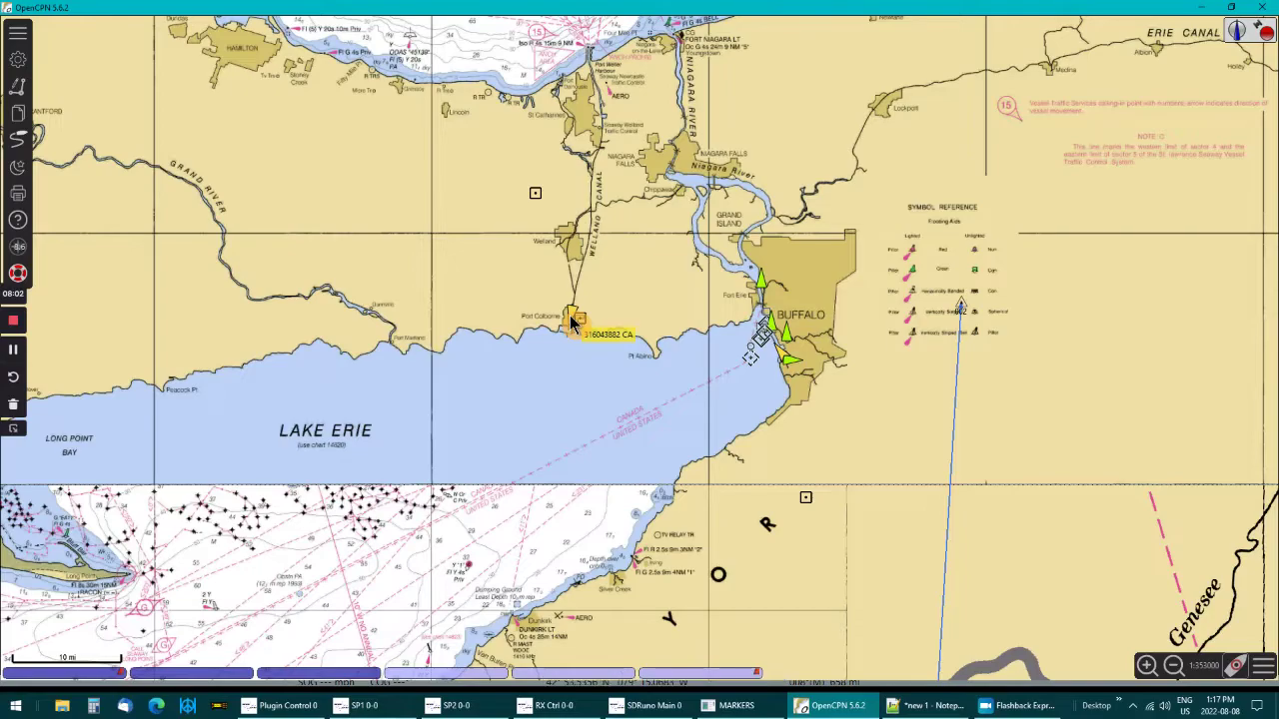
- Copy the Port Colborne target's MMSI and open Edge, closing Thunderbird opened by mistake
{"action": "right_click", "coordinate": [572, 319]}
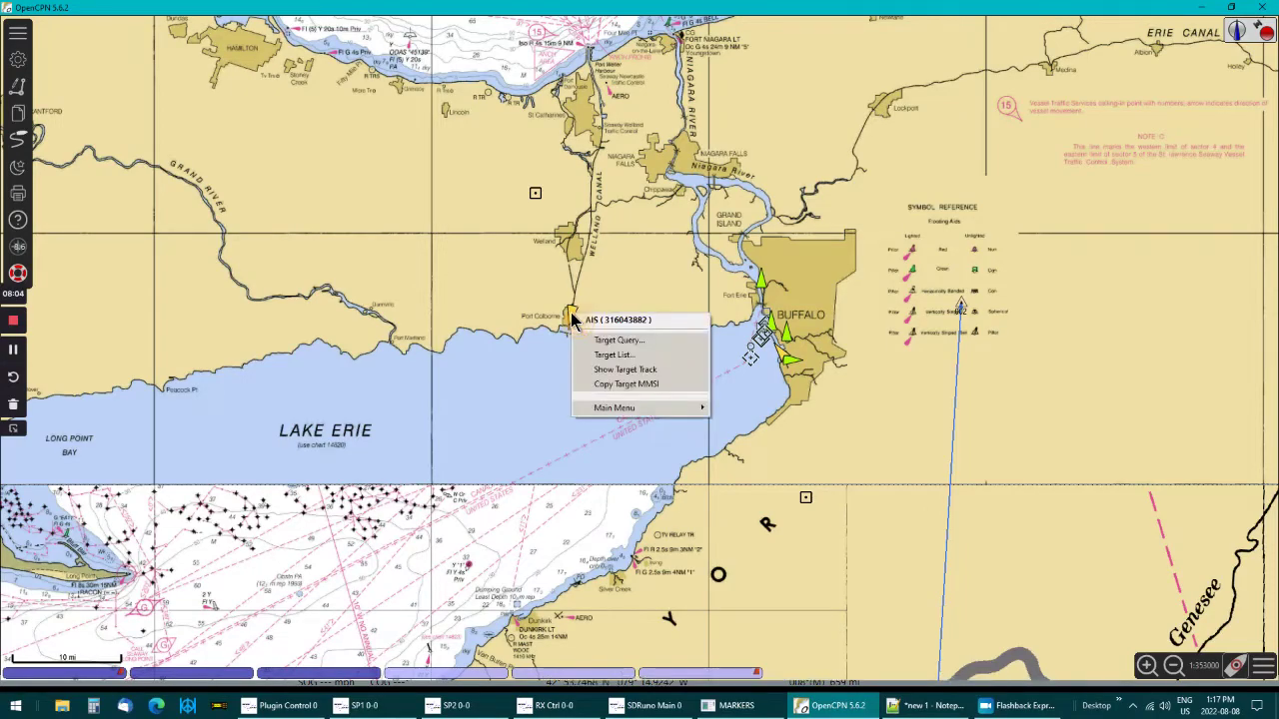
{"action": "left_click", "coordinate": [631, 395]}
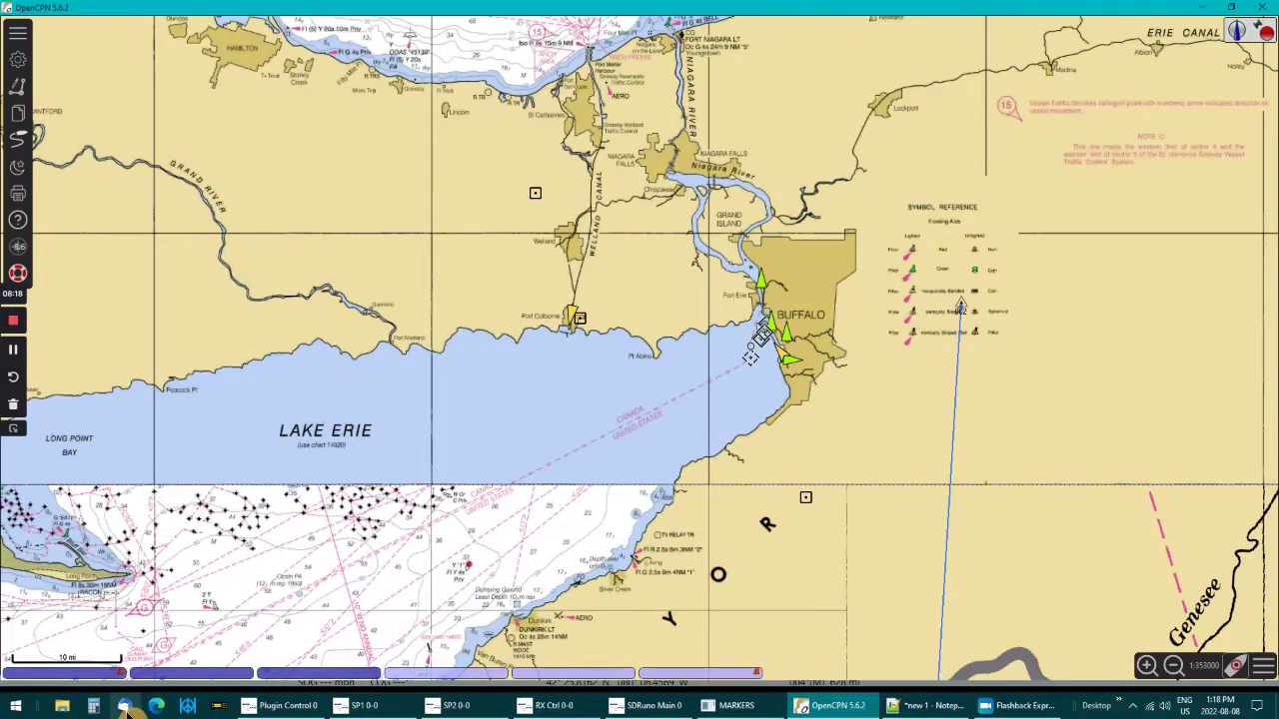
{"action": "left_click", "coordinate": [127, 707]}
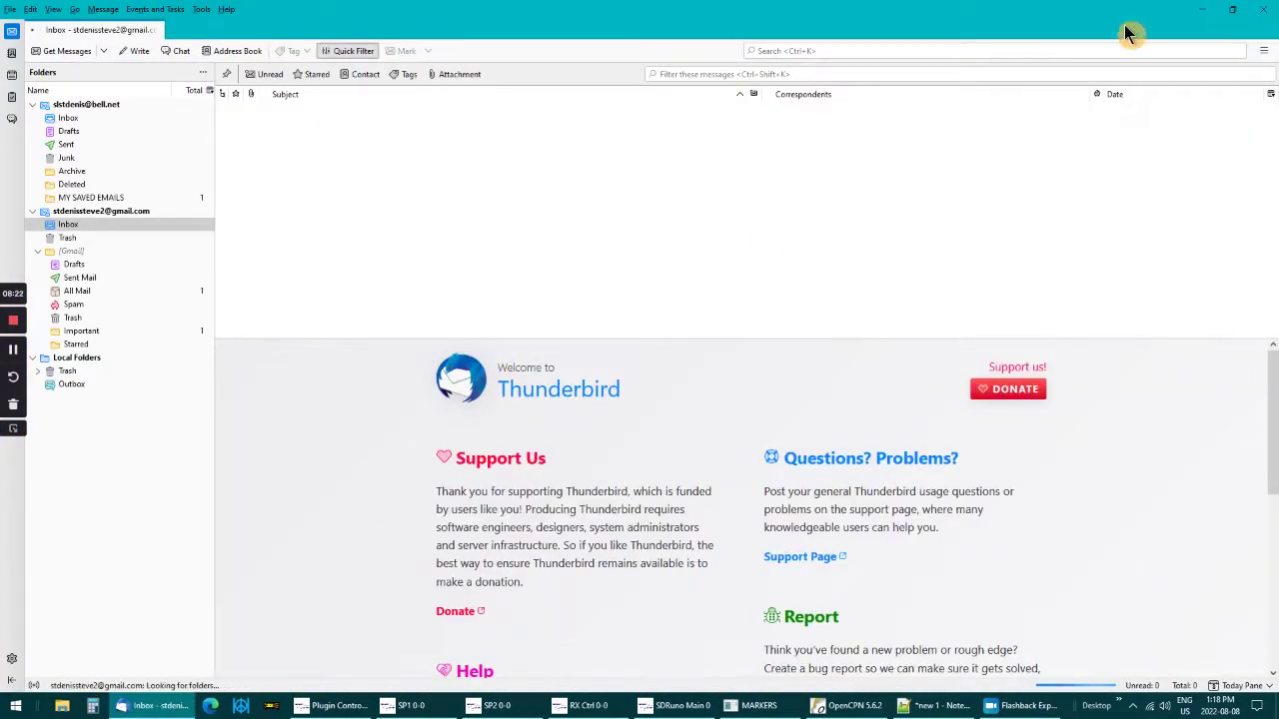
{"action": "left_click", "coordinate": [1260, 9]}
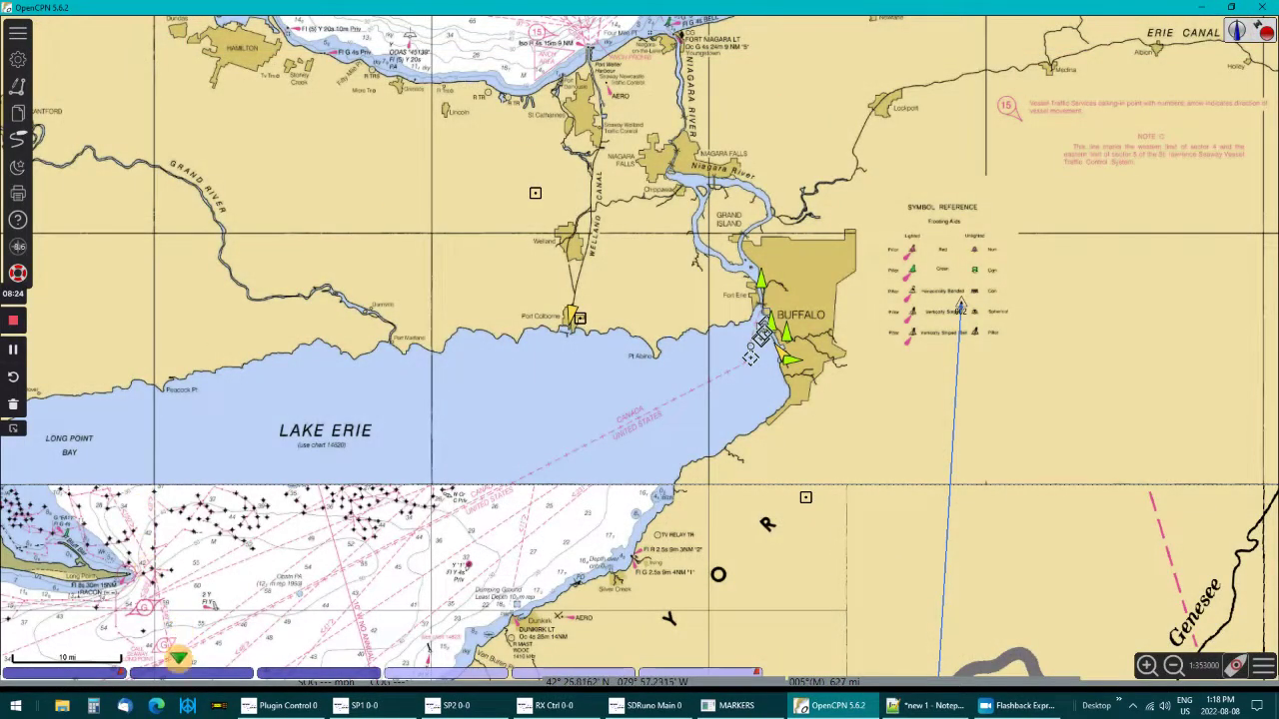
{"action": "left_click", "coordinate": [157, 705]}
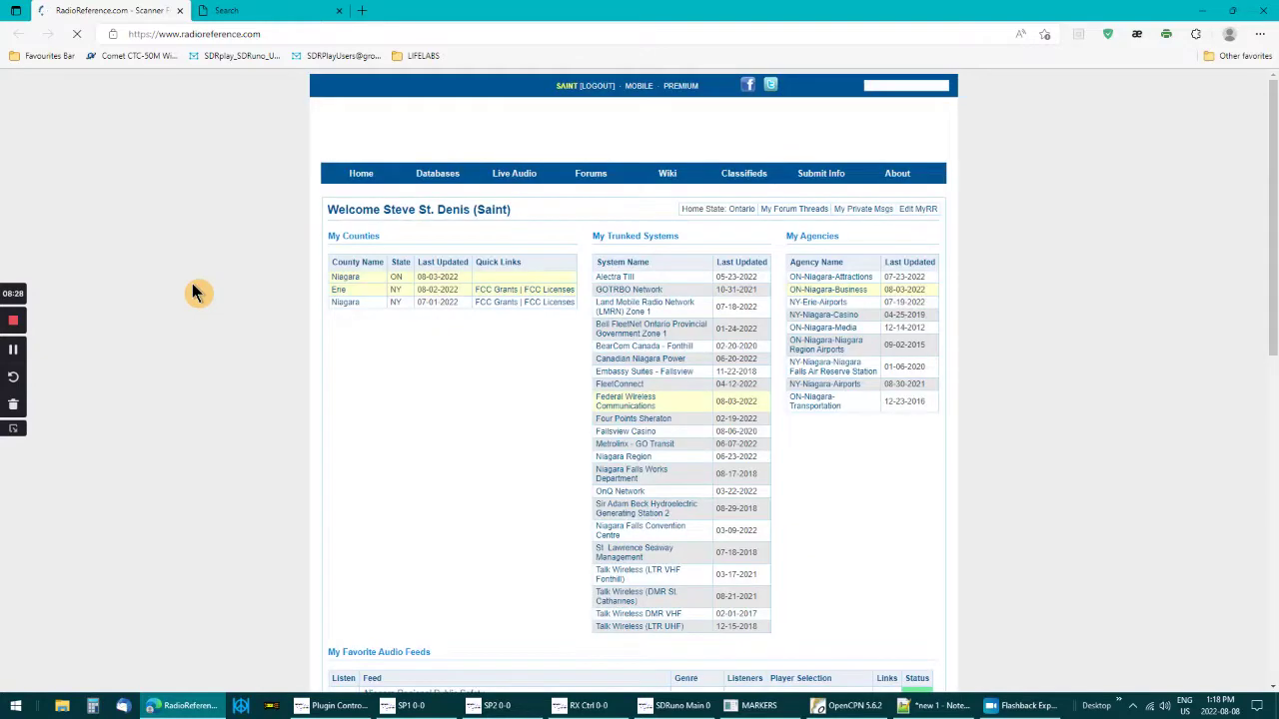
- Search Google for MMSI 316043882 and open ALGOMA INTREPID's MarineTraffic page
{"action": "left_click", "coordinate": [43, 58]}
{"action": "left_click", "coordinate": [45, 84]}
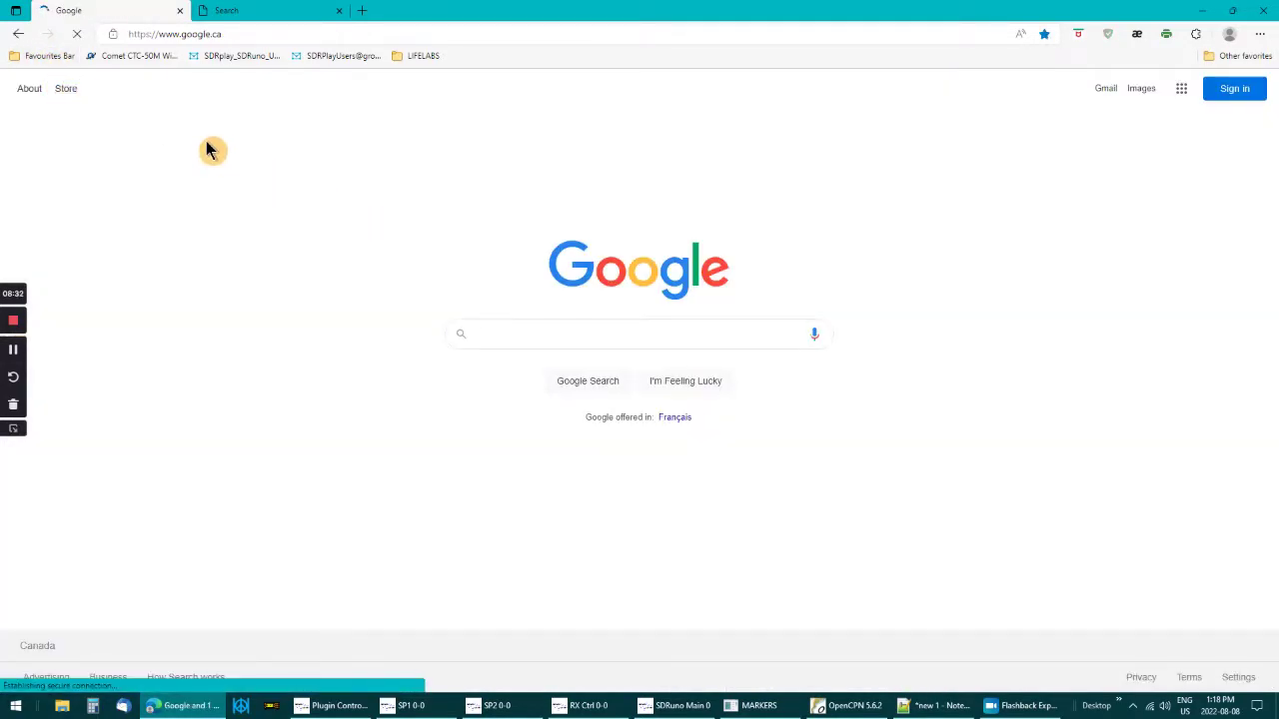
{"action": "key", "text": "ctrl+v"}
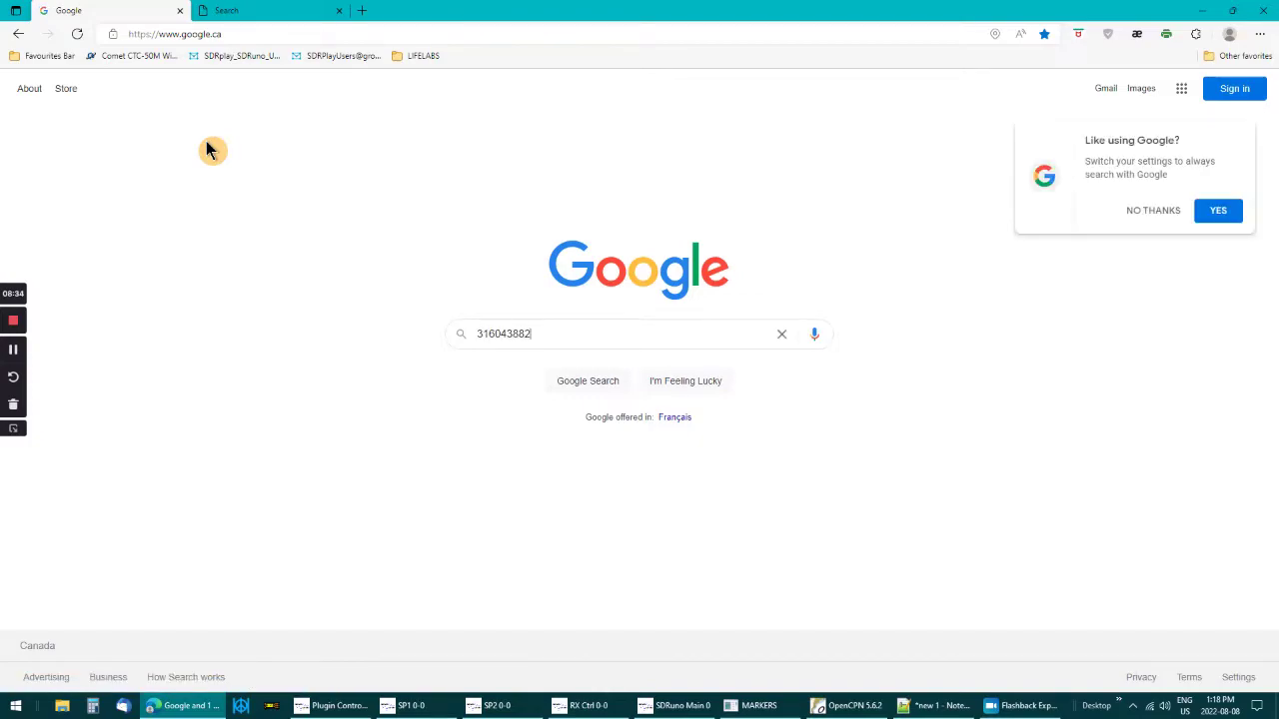
{"action": "key", "text": "Return"}
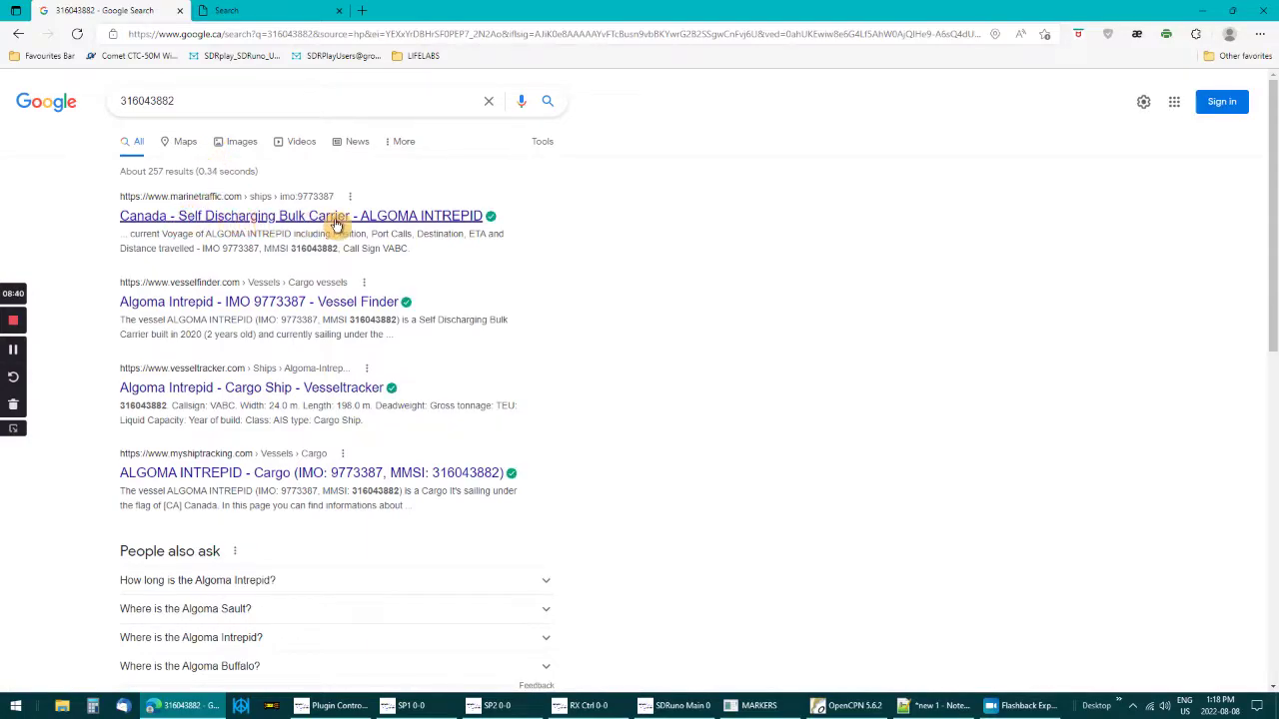
{"action": "left_click", "coordinate": [249, 223]}
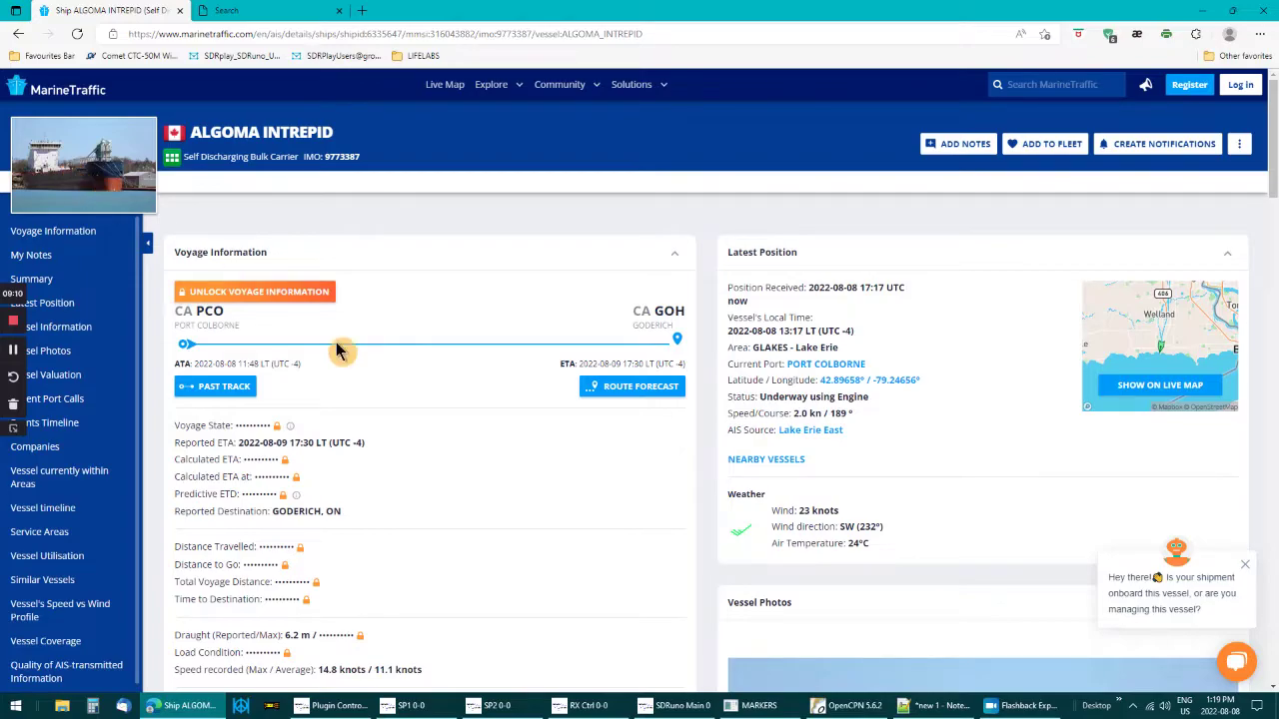
{"action": "scroll", "coordinate": [471, 451], "scroll_direction": "down", "scroll_amount": 5}
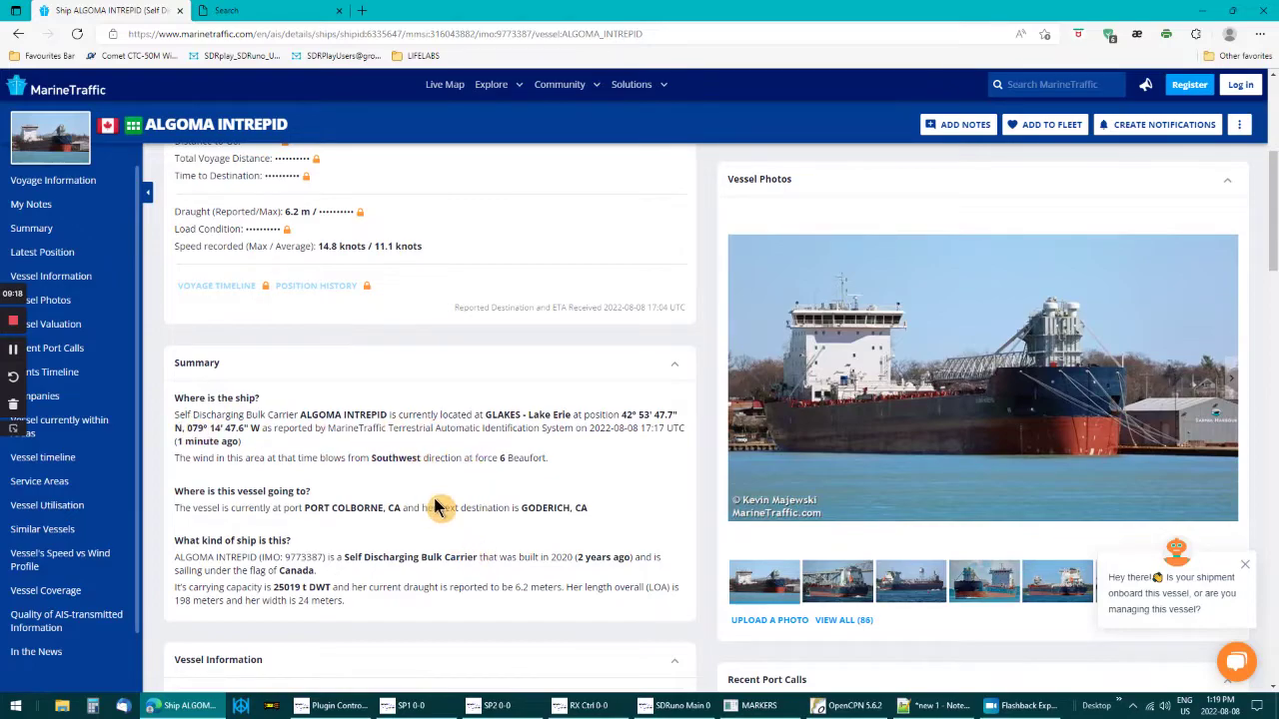
{"action": "left_click", "coordinate": [857, 588]}
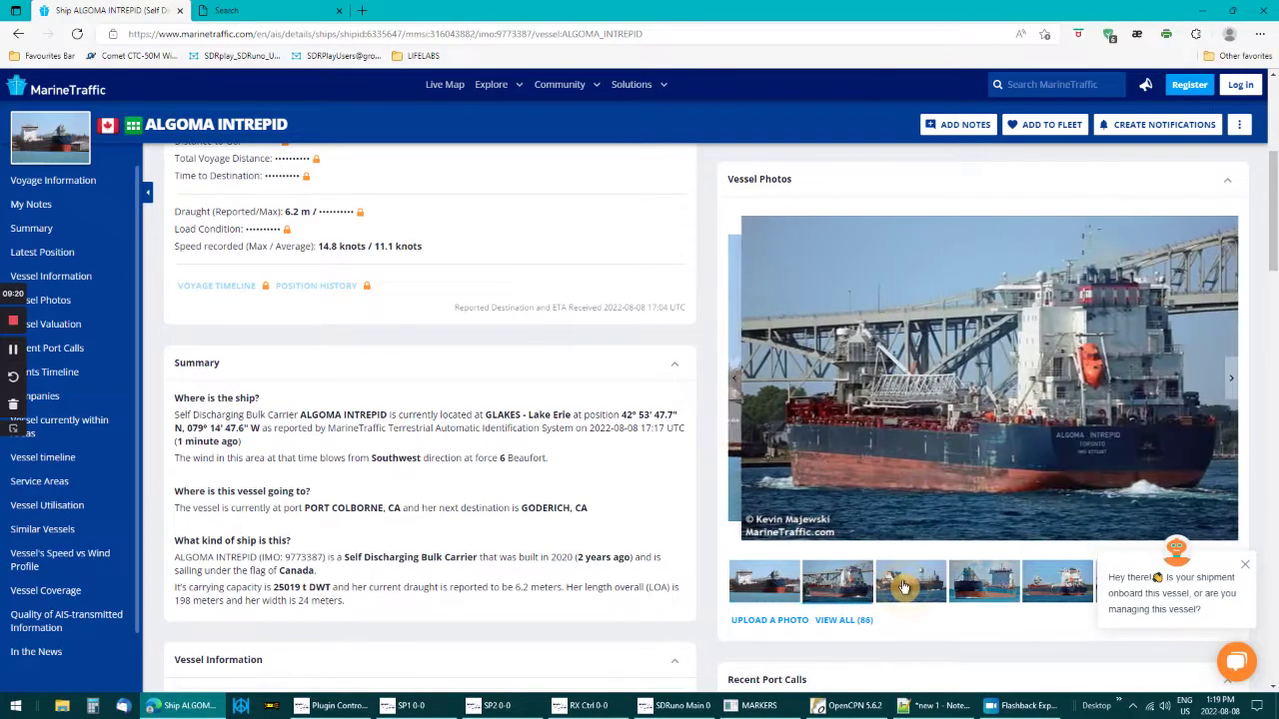
{"action": "left_click", "coordinate": [905, 589]}
{"action": "left_click", "coordinate": [964, 593]}
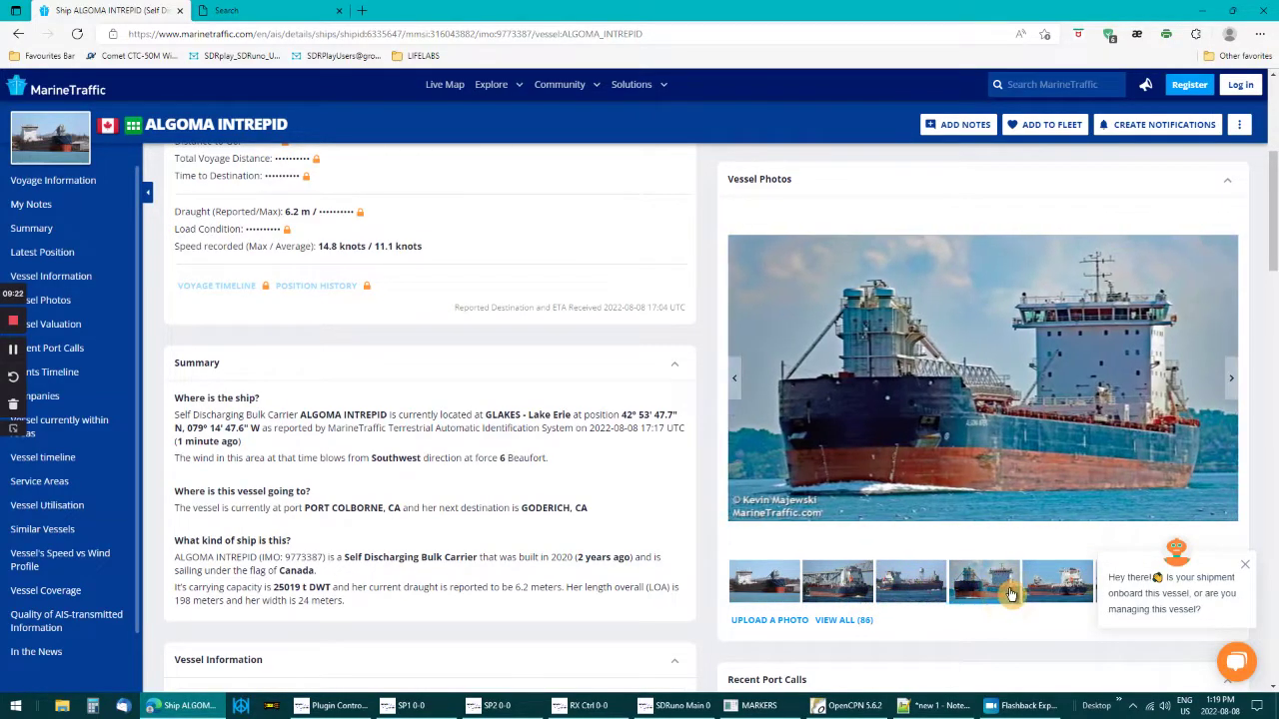
{"action": "left_click", "coordinate": [1029, 597]}
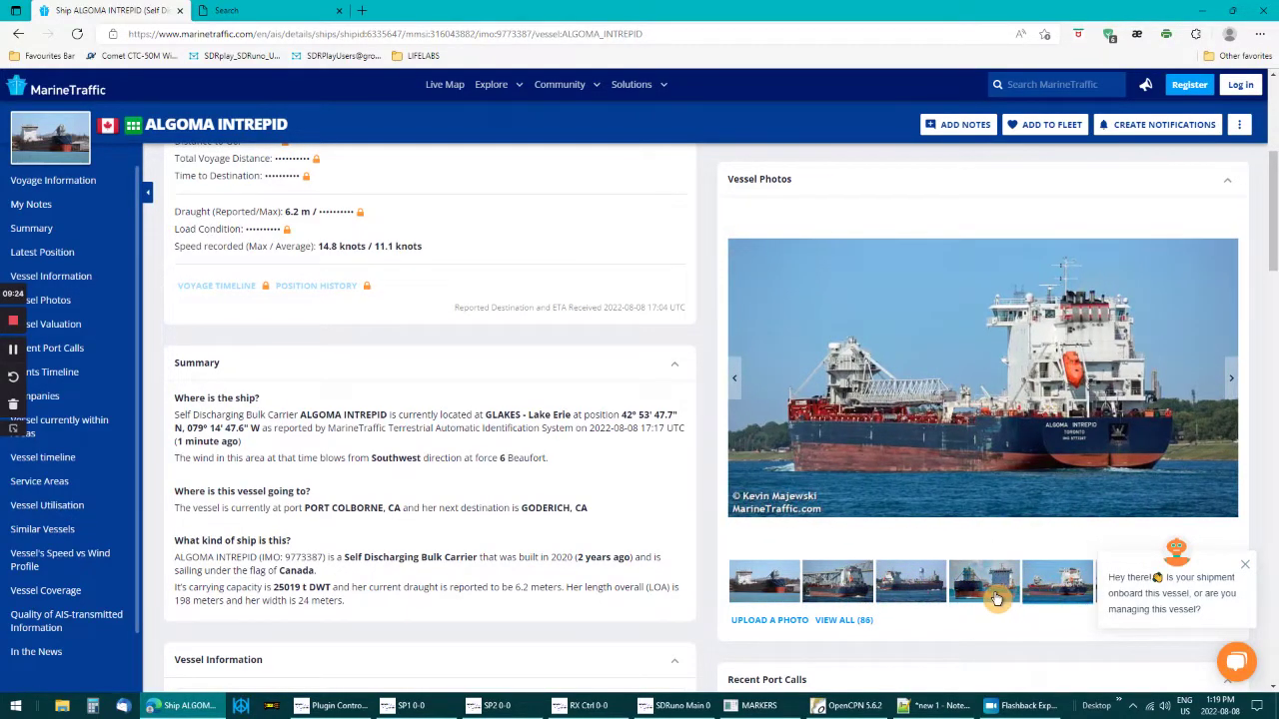
{"action": "scroll", "coordinate": [417, 504], "scroll_direction": "down", "scroll_amount": 4}
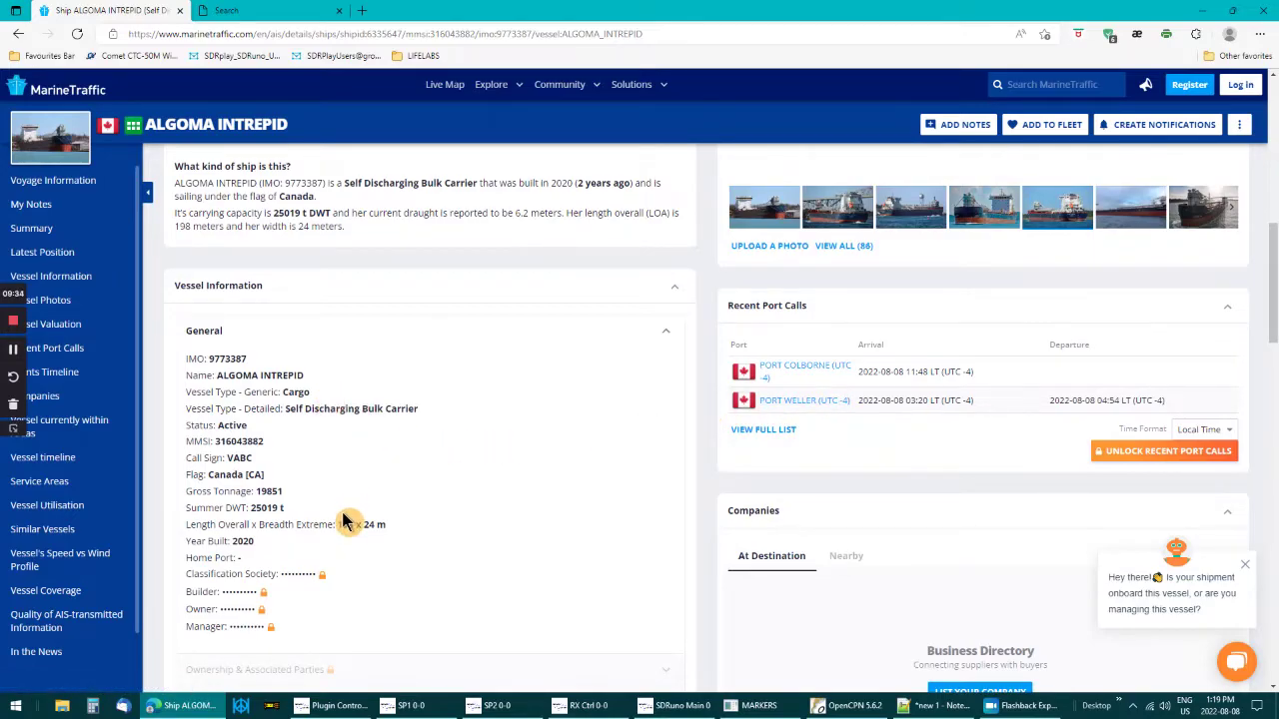
{"action": "scroll", "coordinate": [342, 521], "scroll_direction": "down", "scroll_amount": 5}
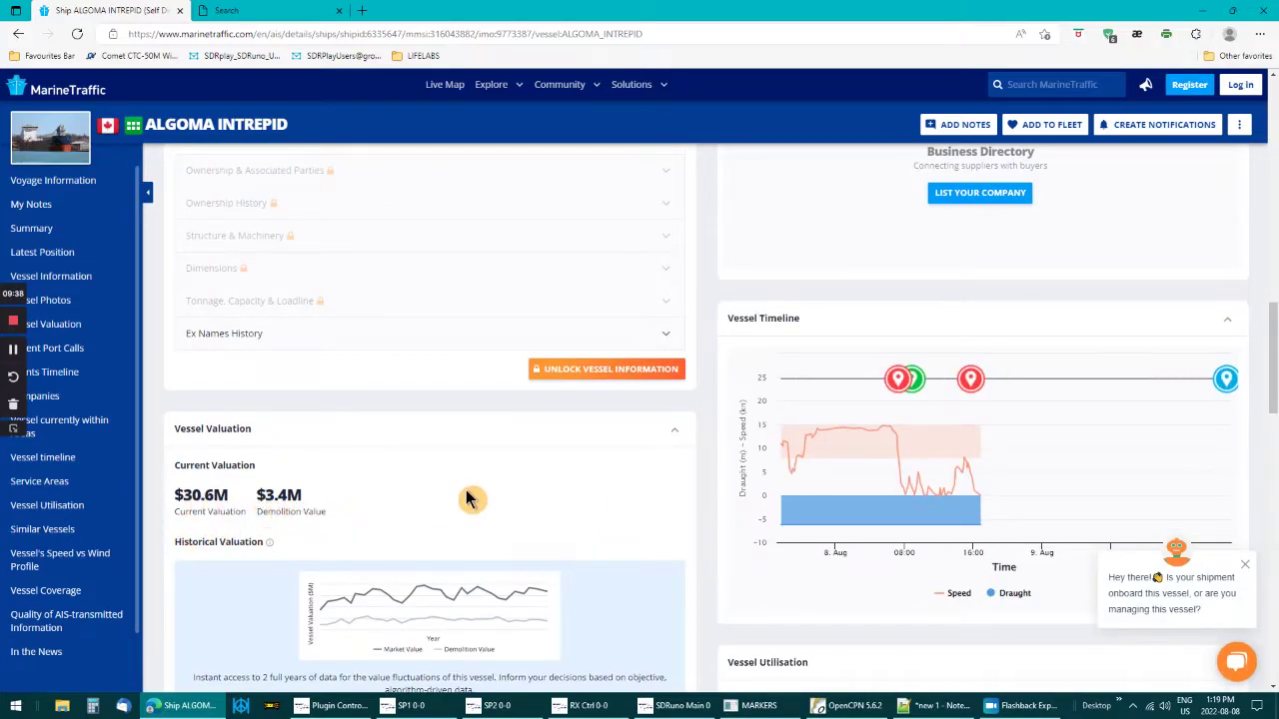
{"action": "scroll", "coordinate": [453, 486], "scroll_direction": "down", "scroll_amount": 9}
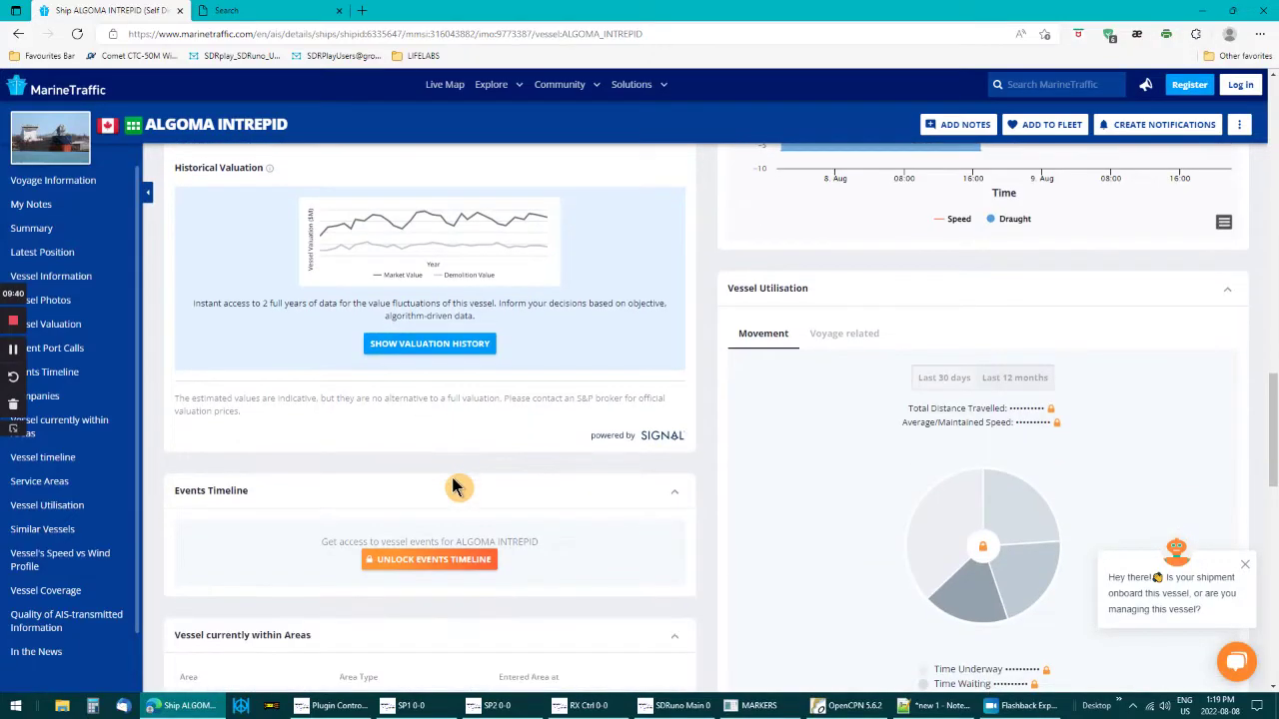
{"action": "scroll", "coordinate": [452, 486], "scroll_direction": "up", "scroll_amount": 15}
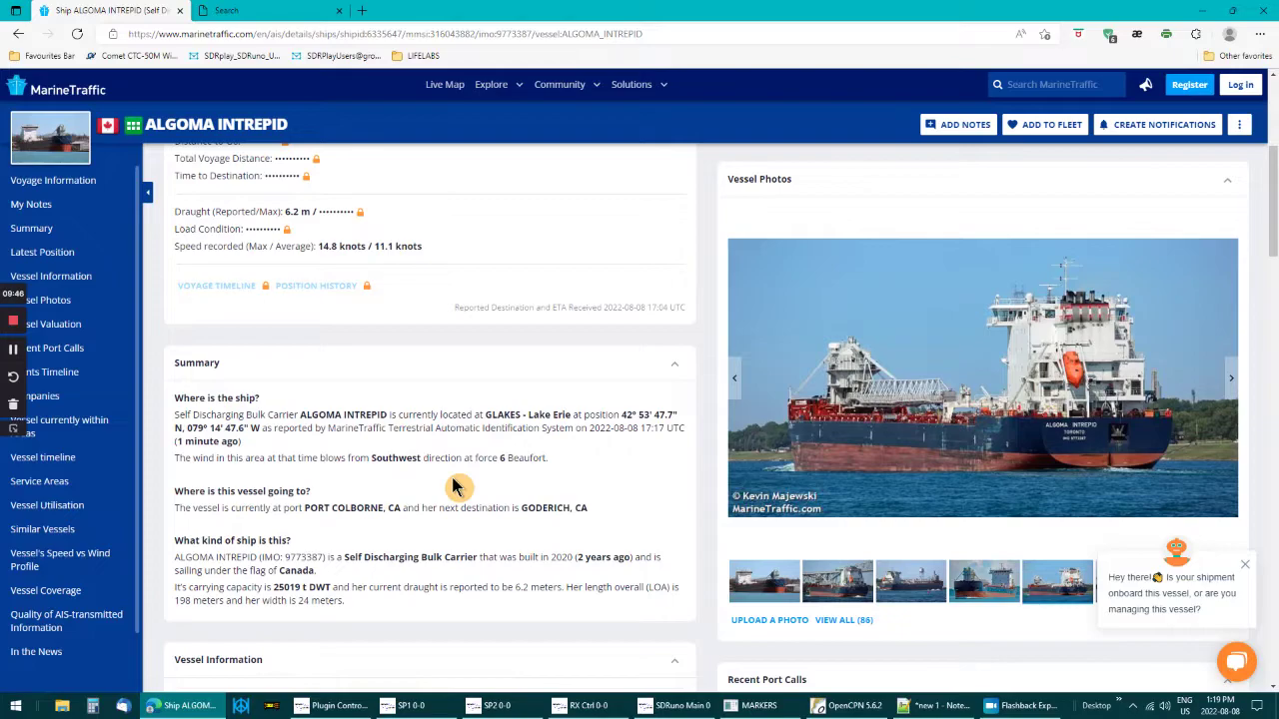
{"action": "scroll", "coordinate": [453, 486], "scroll_direction": "up", "scroll_amount": 5}
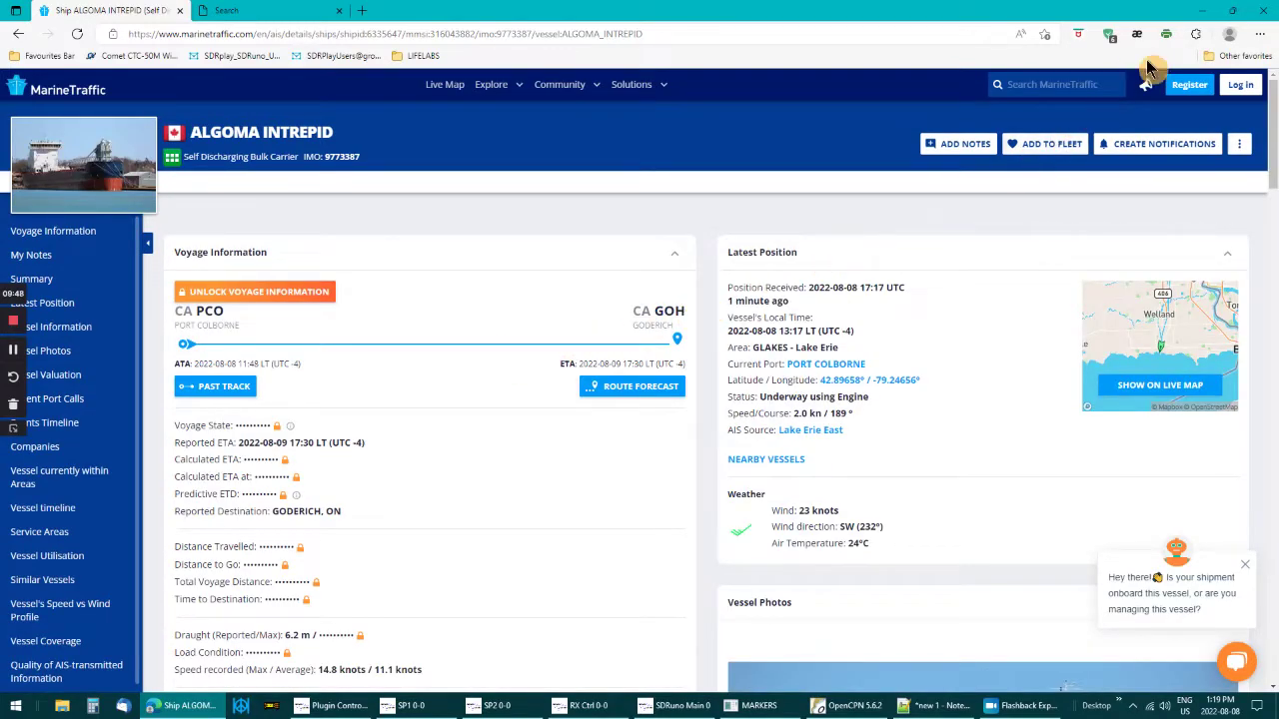
- Return to the chart and copy MMSI 338926283 from the AIS target near Buffalo
{"action": "left_click", "coordinate": [1206, 12]}
{"action": "mouse_move", "coordinate": [571, 318]}
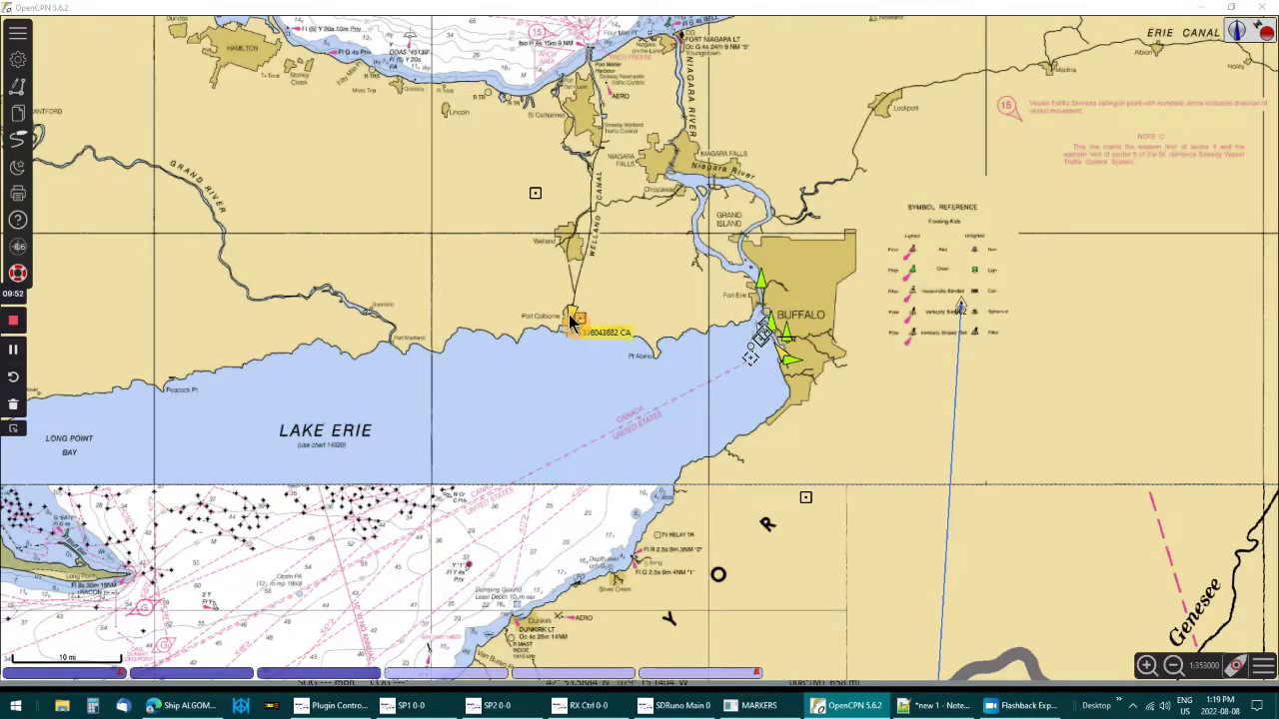
{"action": "mouse_move", "coordinate": [762, 288]}
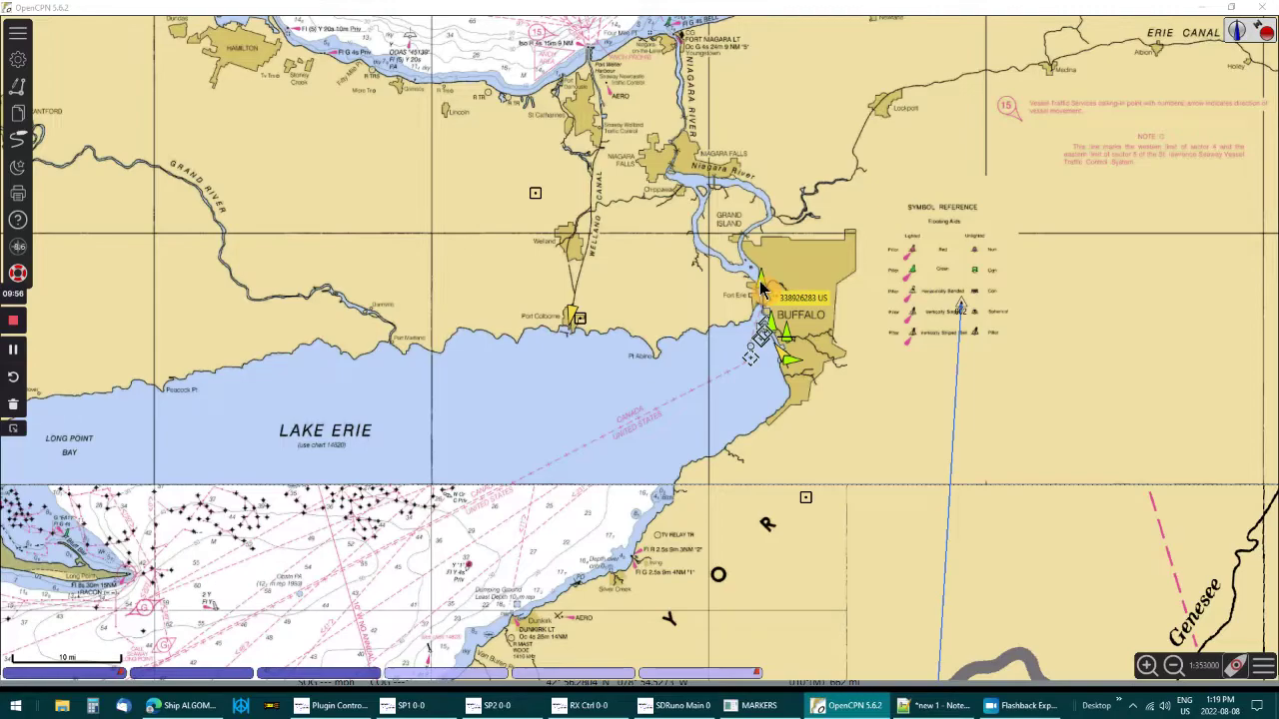
{"action": "right_click", "coordinate": [762, 288]}
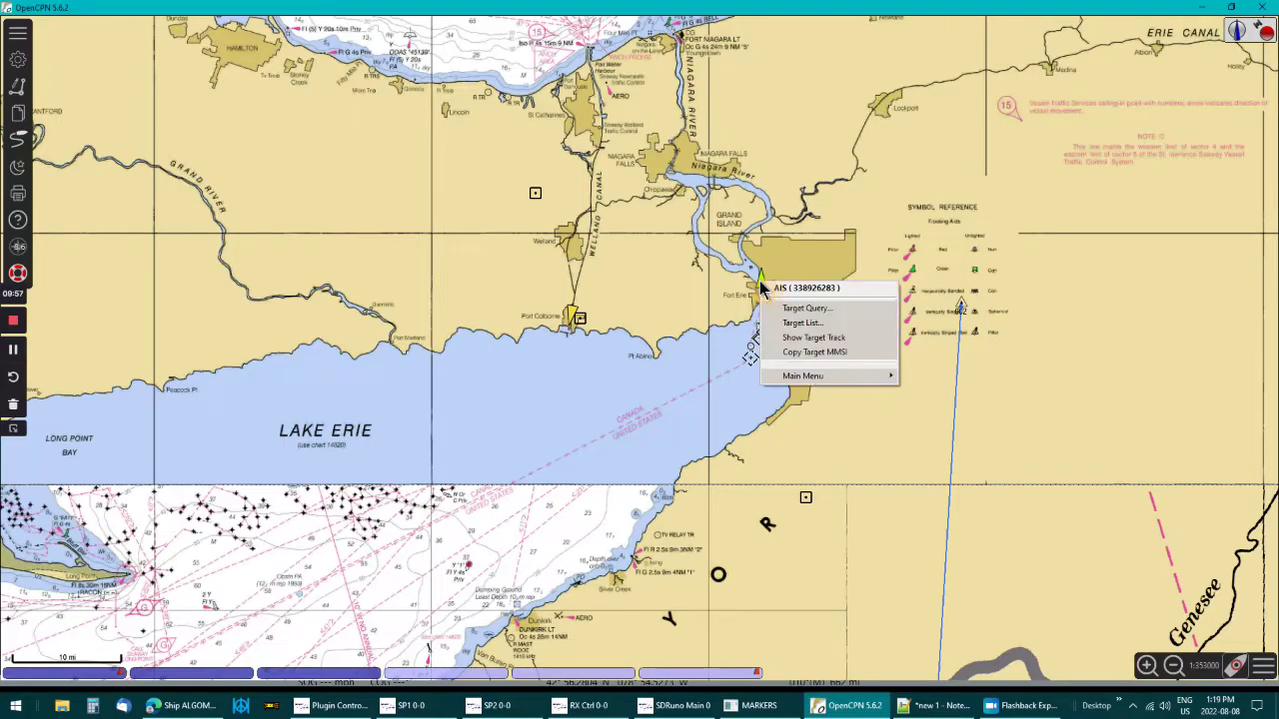
{"action": "left_click", "coordinate": [790, 362]}
{"action": "left_click", "coordinate": [182, 705]}
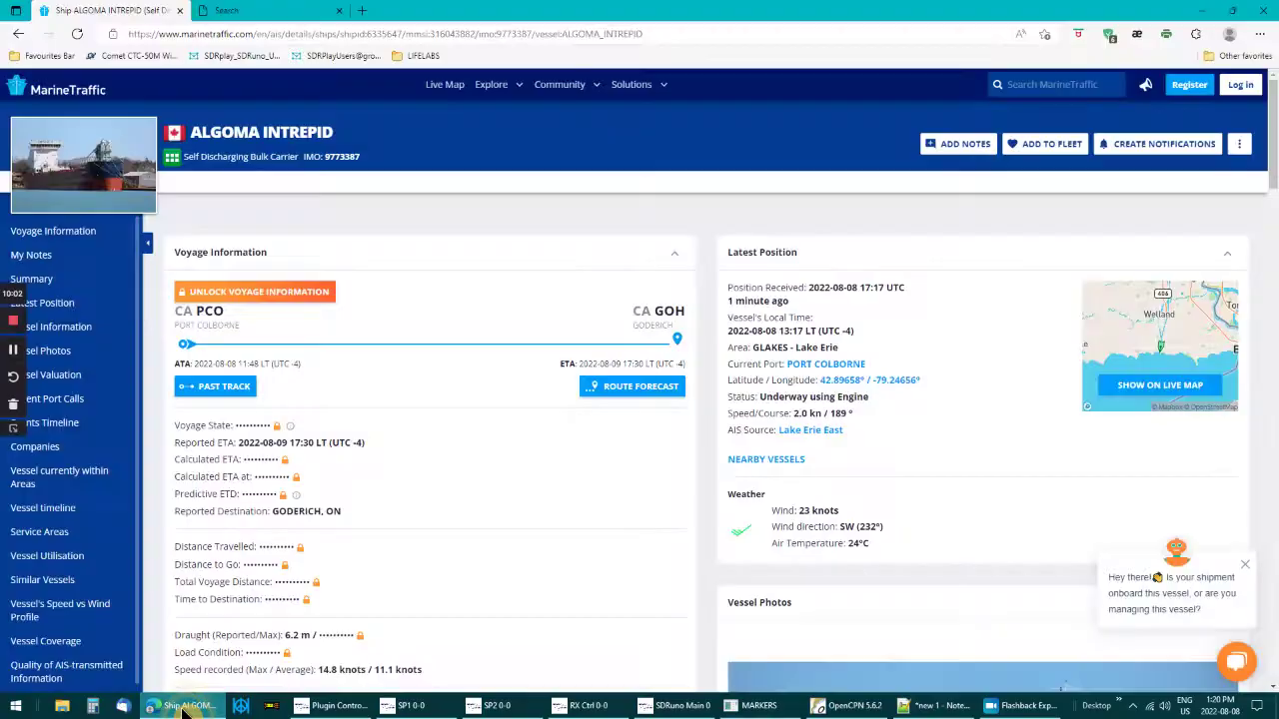
{"action": "left_click", "coordinate": [1011, 92]}
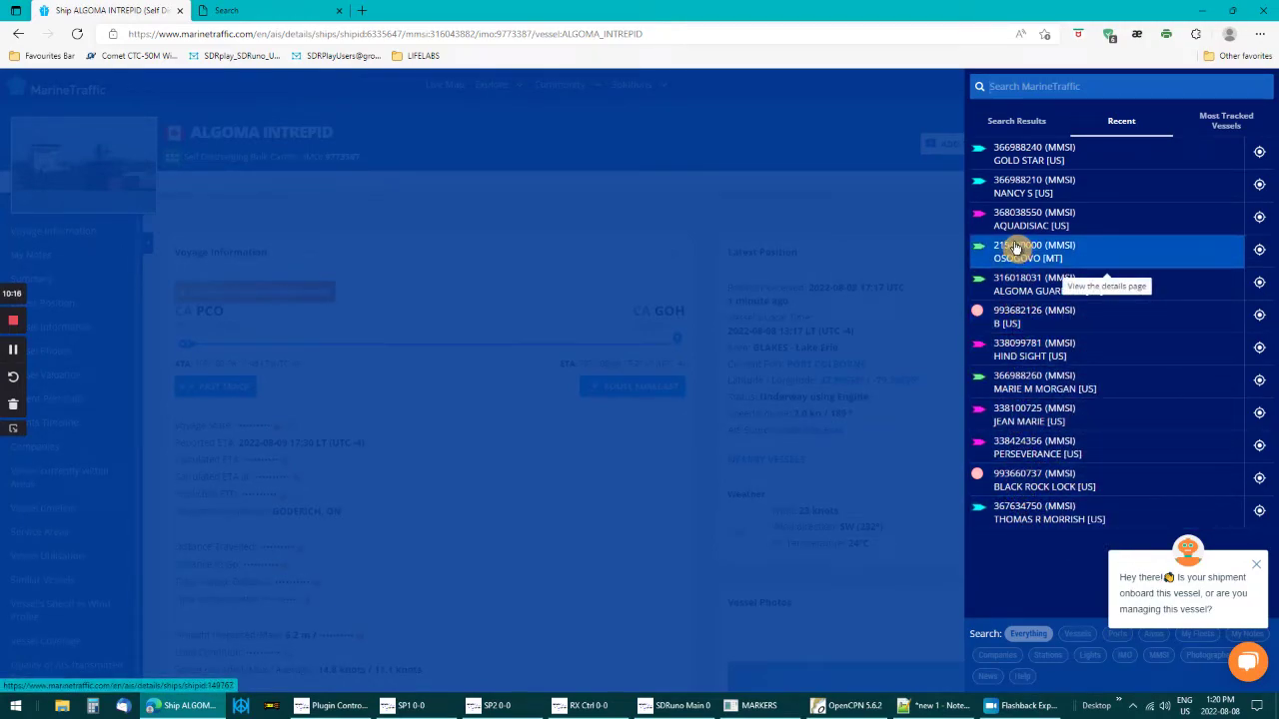
{"action": "key", "text": "ctrl+v"}
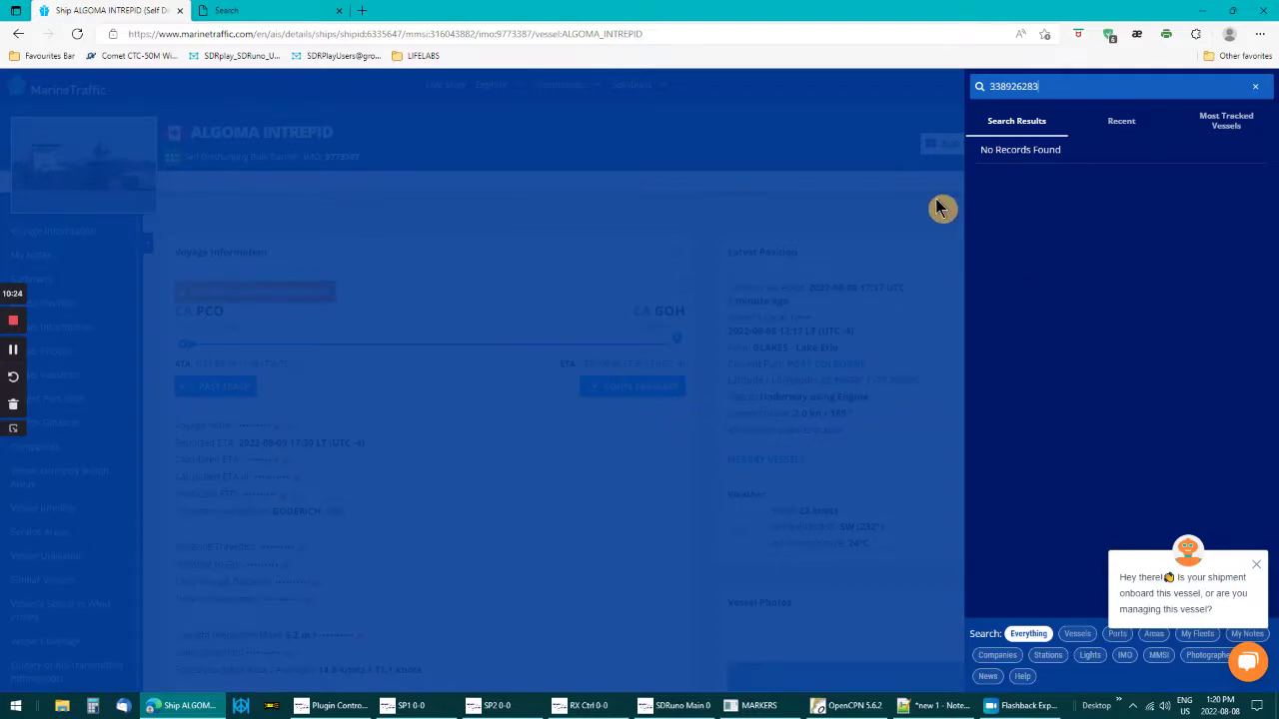
{"action": "left_click", "coordinate": [1204, 12]}
- Zoom in on Buffalo and copy the VERMONT target's MMSI 367649730, then return to MarineTraffic
{"action": "scroll", "coordinate": [739, 318], "scroll_direction": "up", "scroll_amount": 1}
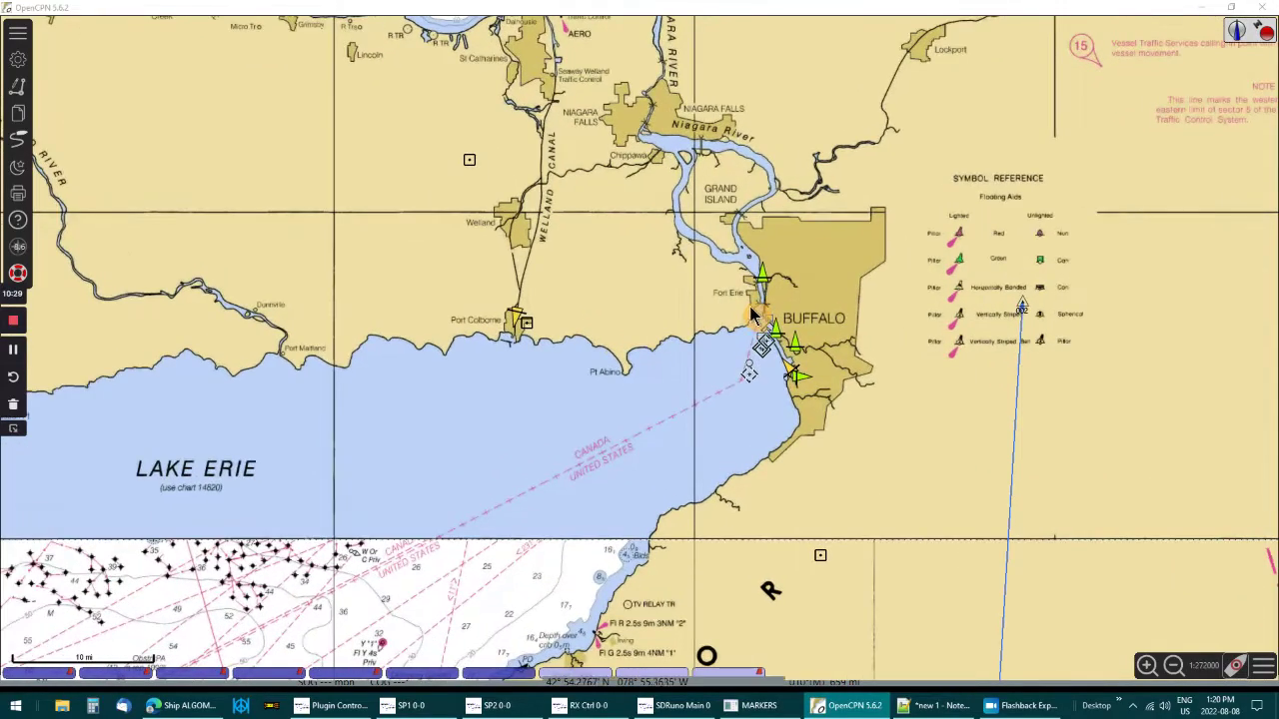
{"action": "right_click", "coordinate": [796, 350]}
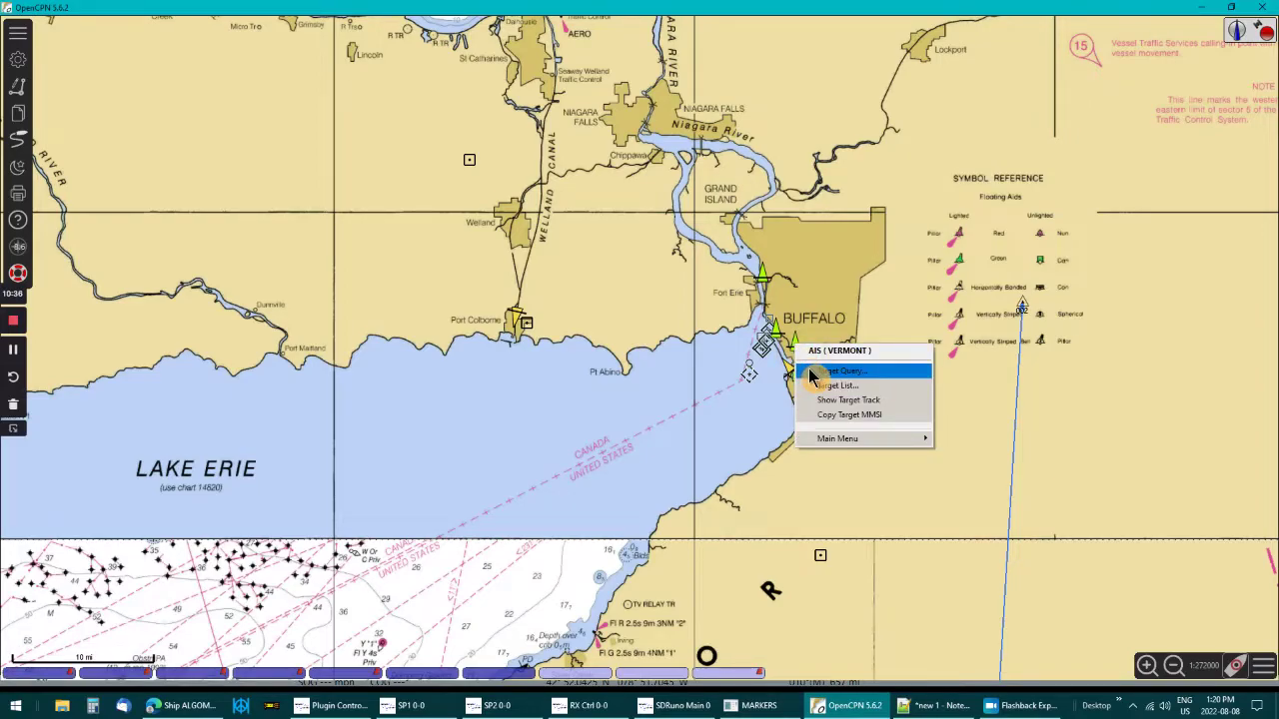
{"action": "left_click", "coordinate": [837, 403]}
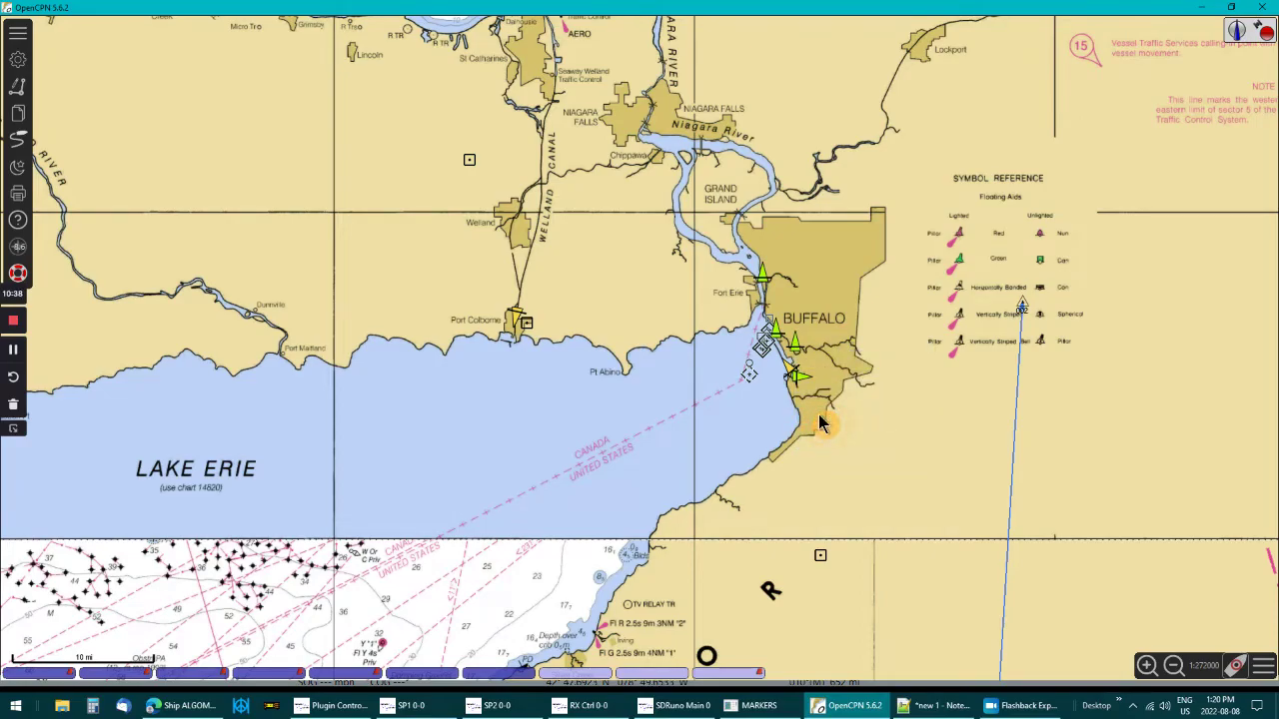
{"action": "left_click", "coordinate": [180, 706]}
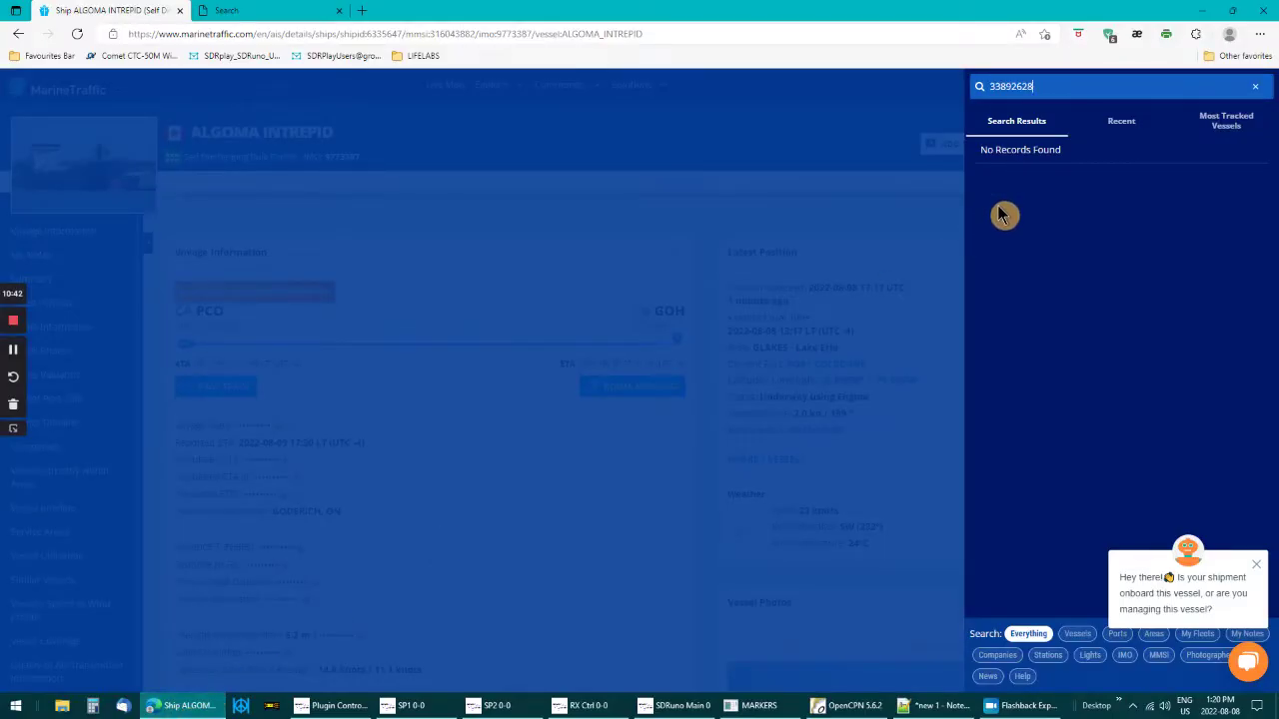
- Search MarineTraffic for 367649730 and open the VERMONT tug's details page
{"action": "key", "text": "ctrl+v"}
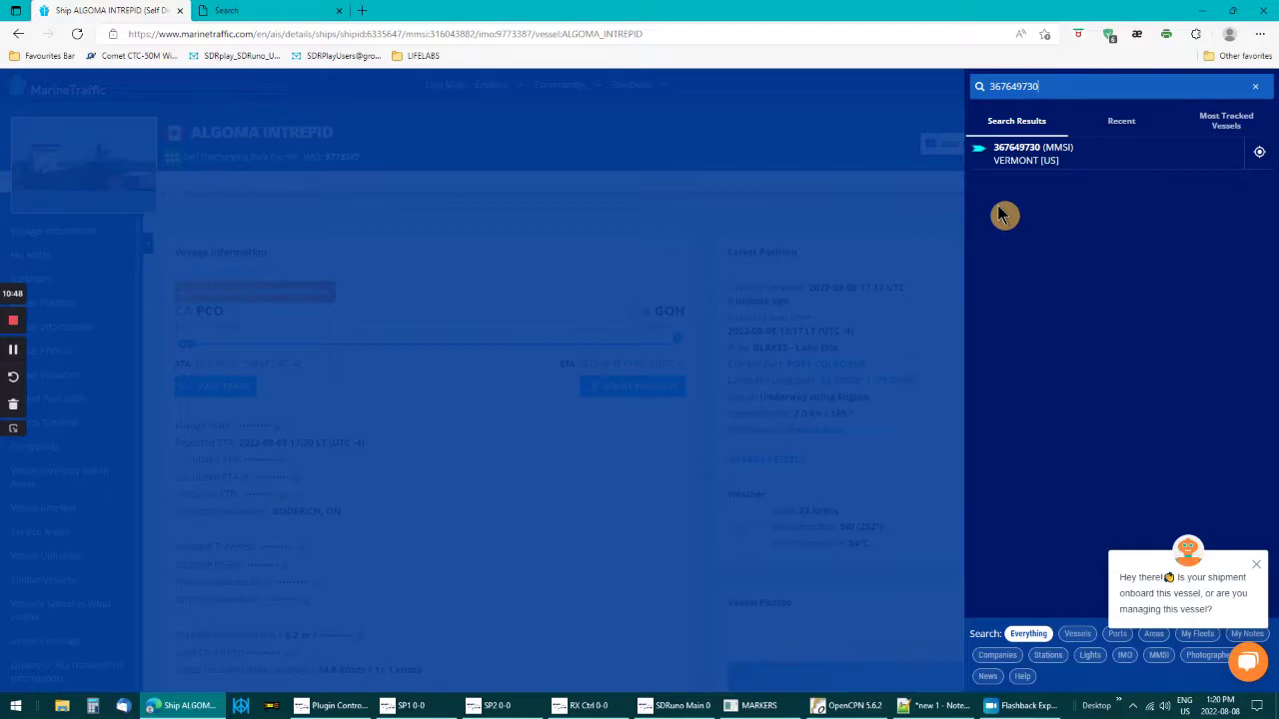
{"action": "left_click", "coordinate": [1034, 166]}
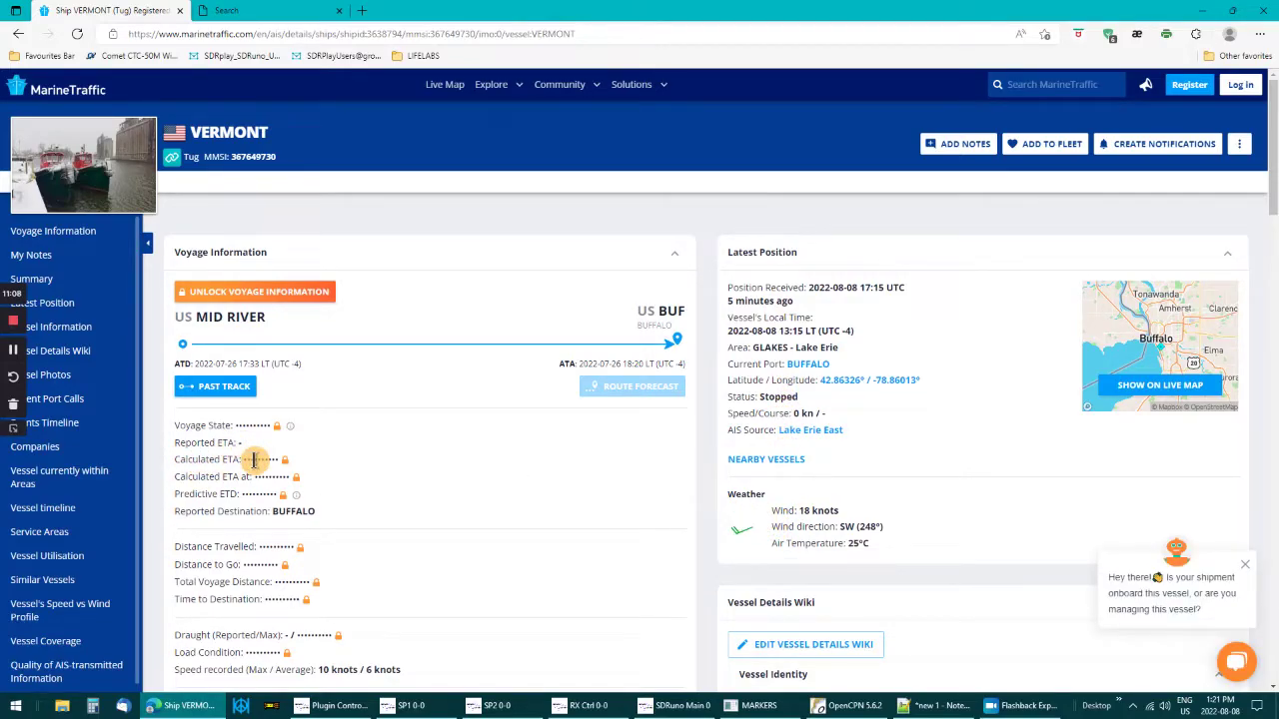
- Scroll to the VERMONT Vessel Photos and reselect the first photo of the two snowy tugs
{"action": "scroll", "coordinate": [254, 460], "scroll_direction": "down", "scroll_amount": 2}
{"action": "scroll", "coordinate": [254, 469], "scroll_direction": "down", "scroll_amount": 2}
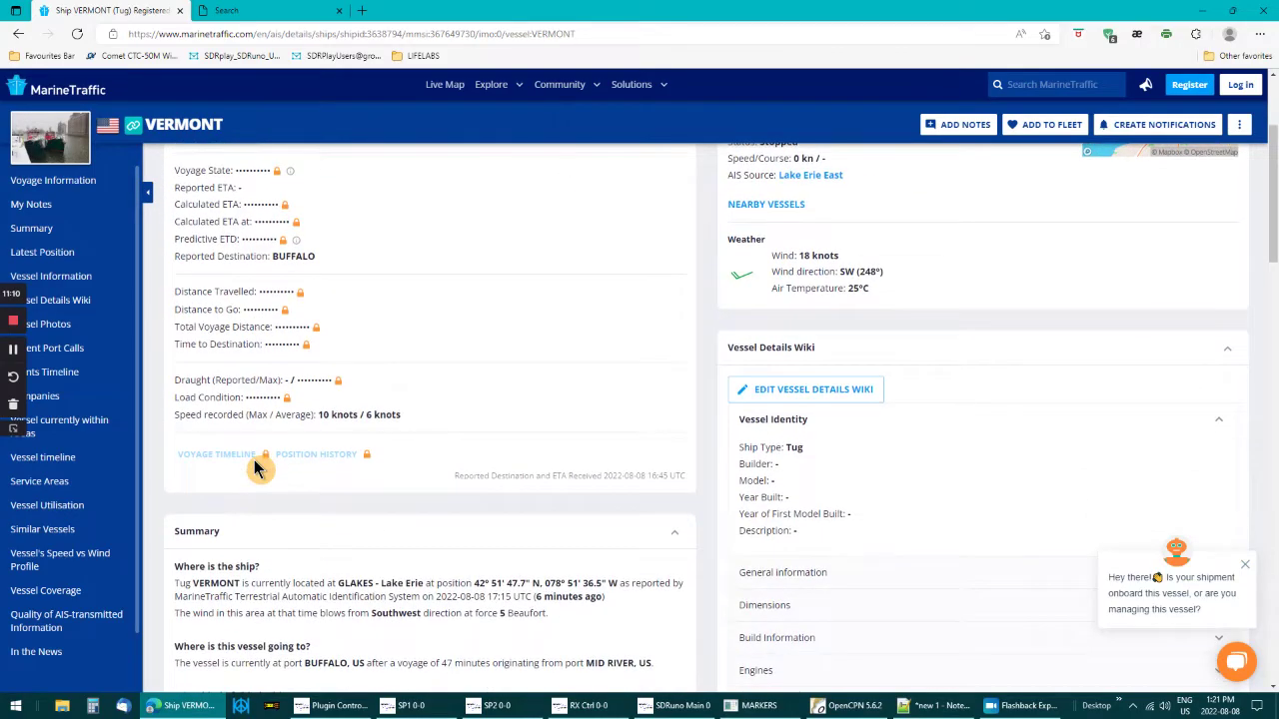
{"action": "scroll", "coordinate": [254, 469], "scroll_direction": "down", "scroll_amount": 2}
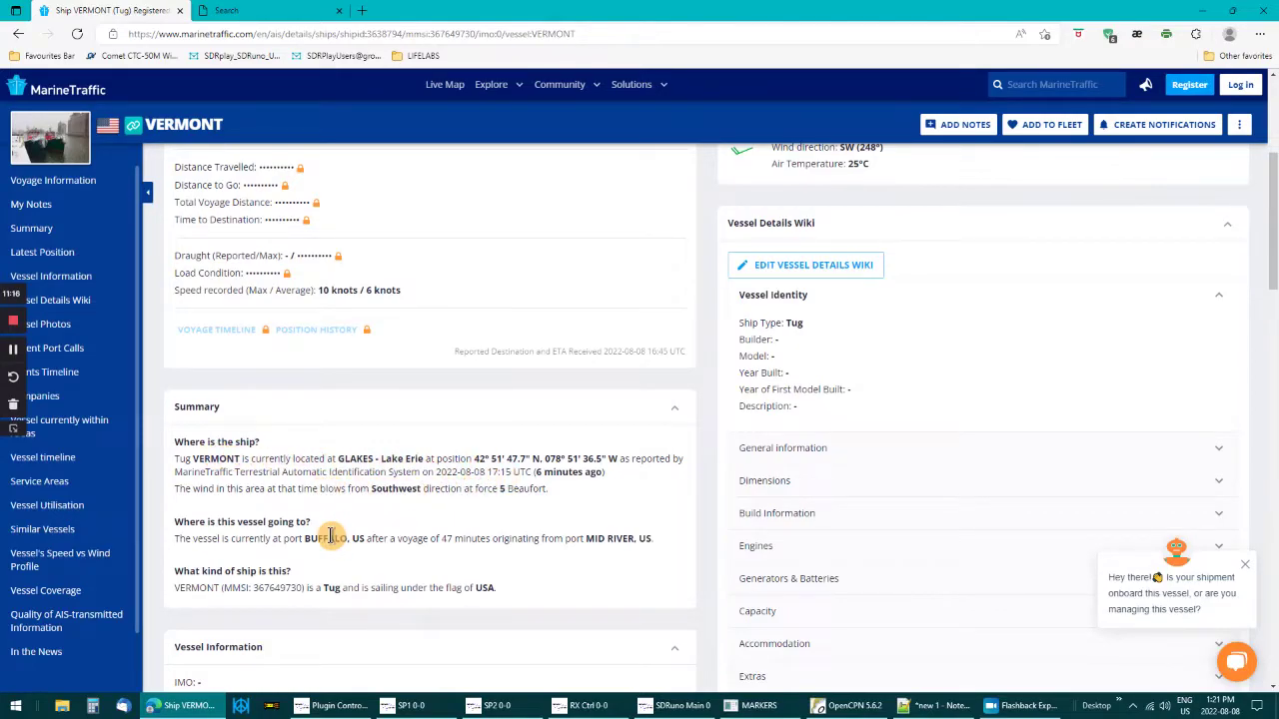
{"action": "scroll", "coordinate": [330, 537], "scroll_direction": "down", "scroll_amount": 4}
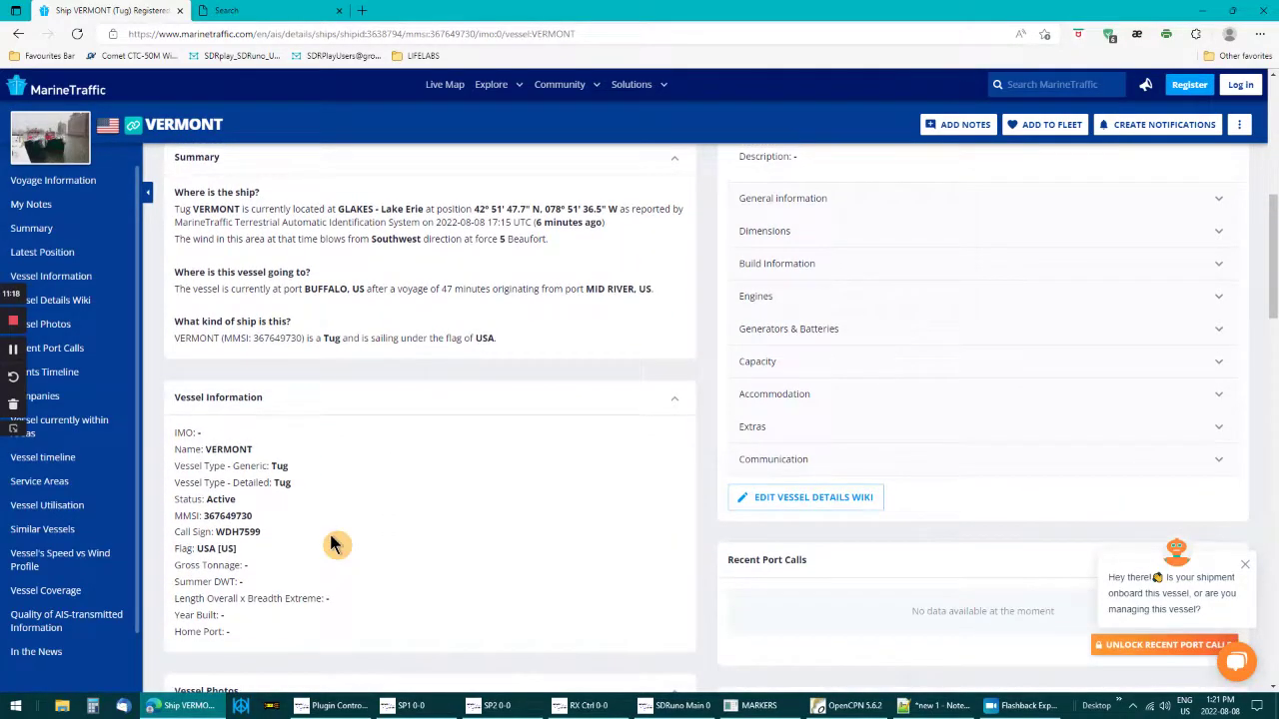
{"action": "scroll", "coordinate": [333, 541], "scroll_direction": "down", "scroll_amount": 2}
{"action": "scroll", "coordinate": [333, 541], "scroll_direction": "down", "scroll_amount": 4}
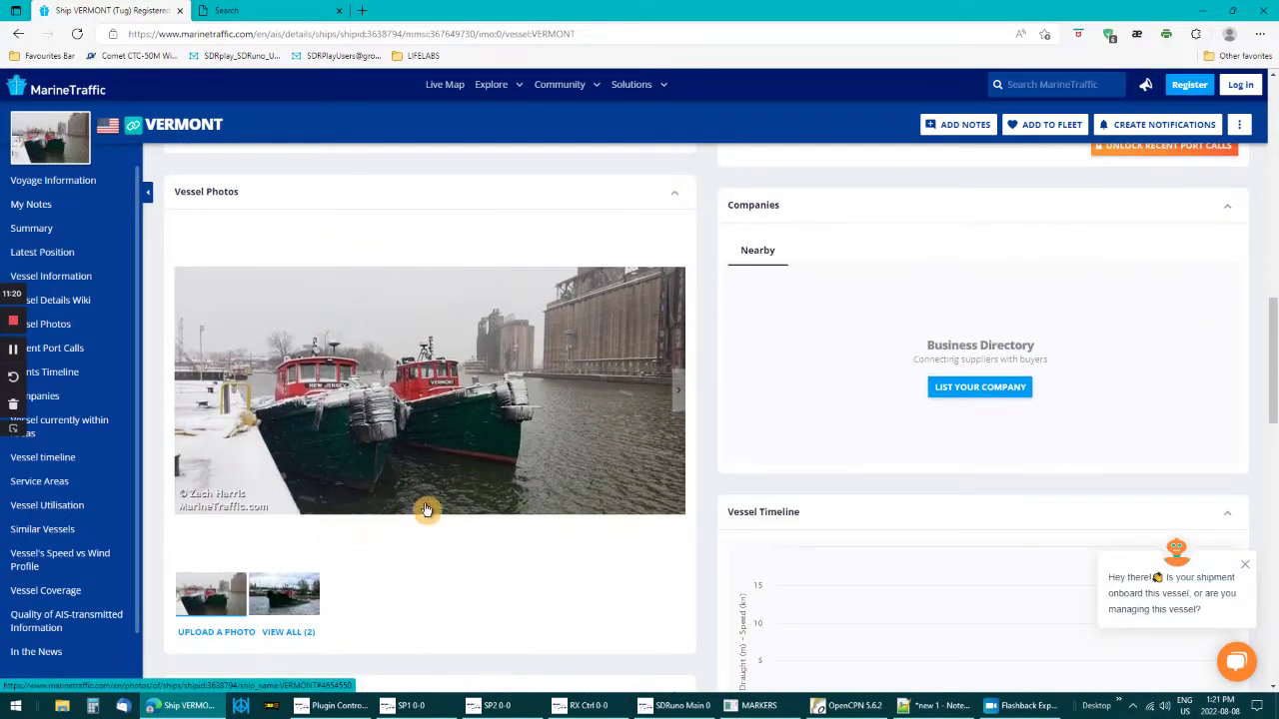
{"action": "left_click", "coordinate": [291, 604]}
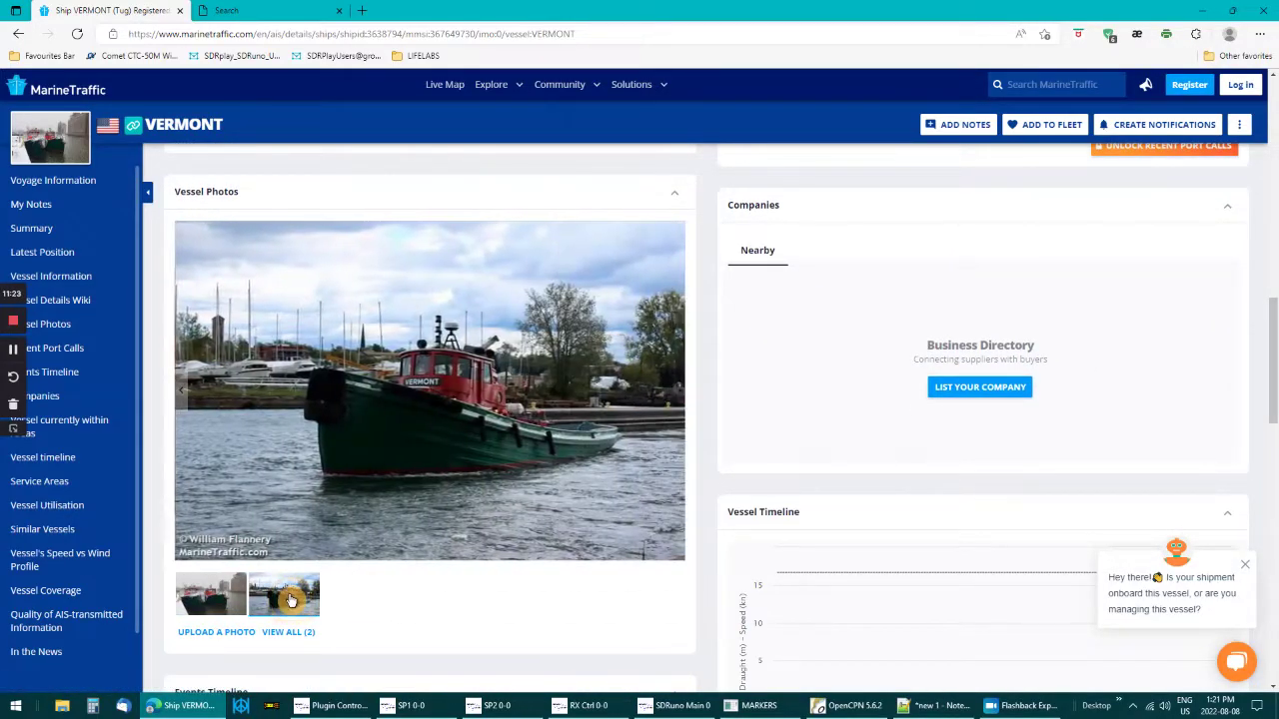
{"action": "left_click", "coordinate": [211, 607]}
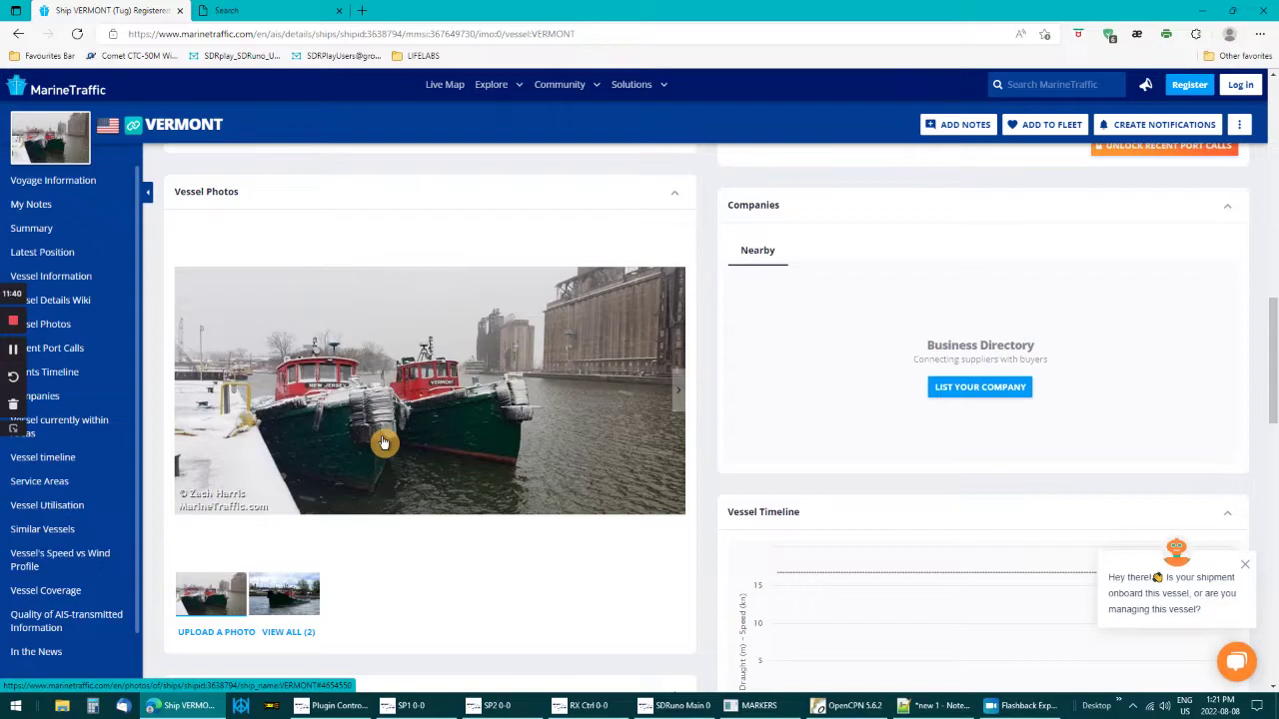
{"action": "left_click", "coordinate": [1207, 18]}
- Copy the THOMAS R MORRISH target's MMSI and paste it into MarineTraffic's vessel search
{"action": "mouse_move", "coordinate": [799, 381]}
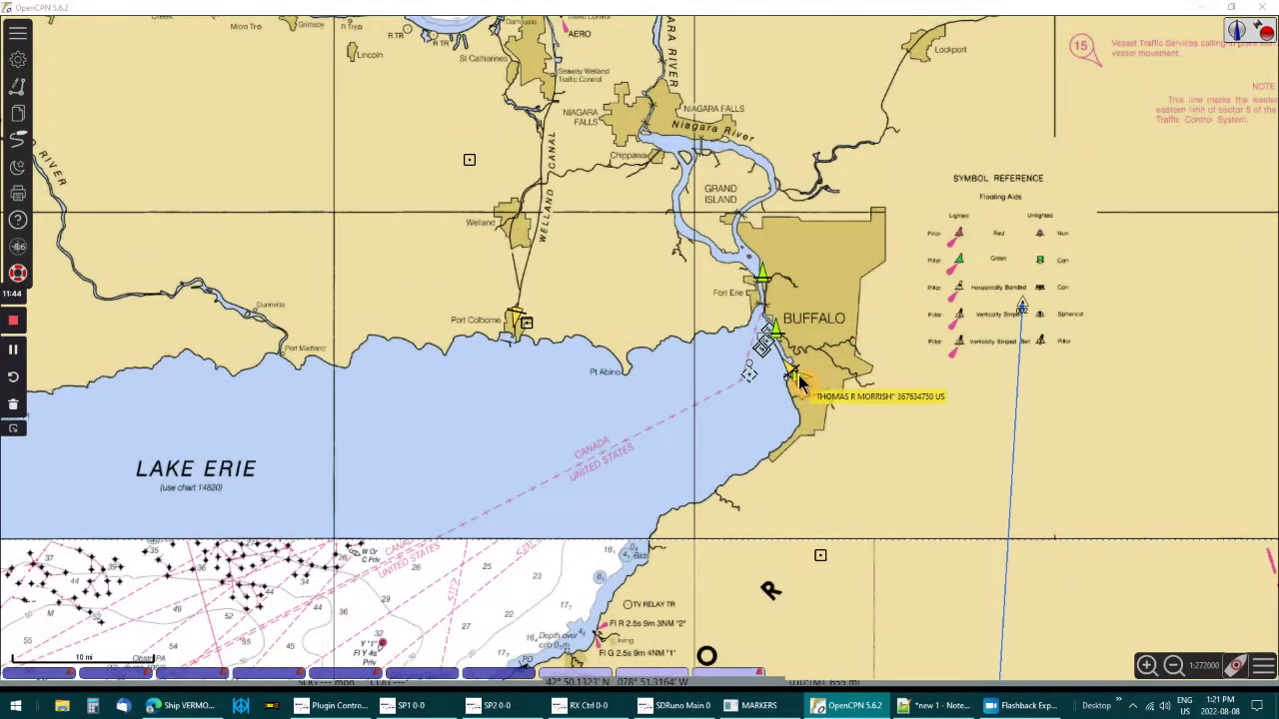
{"action": "right_click", "coordinate": [799, 384]}
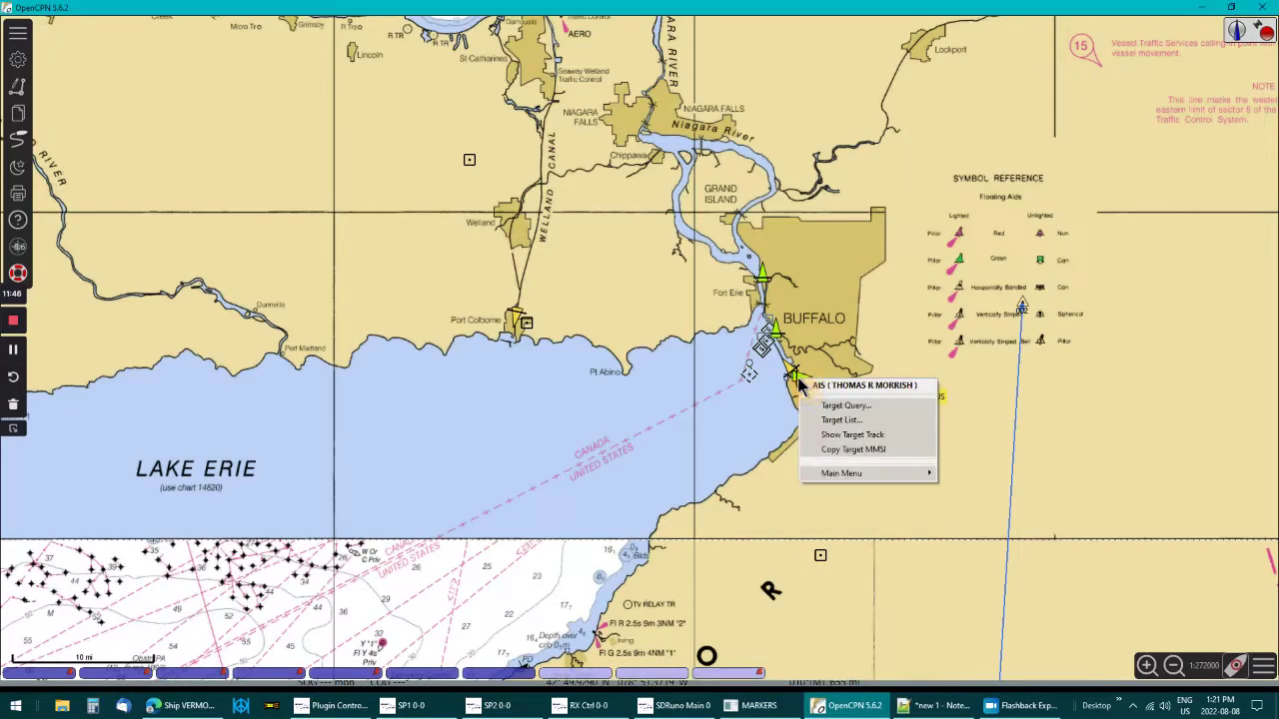
{"action": "left_click", "coordinate": [825, 451]}
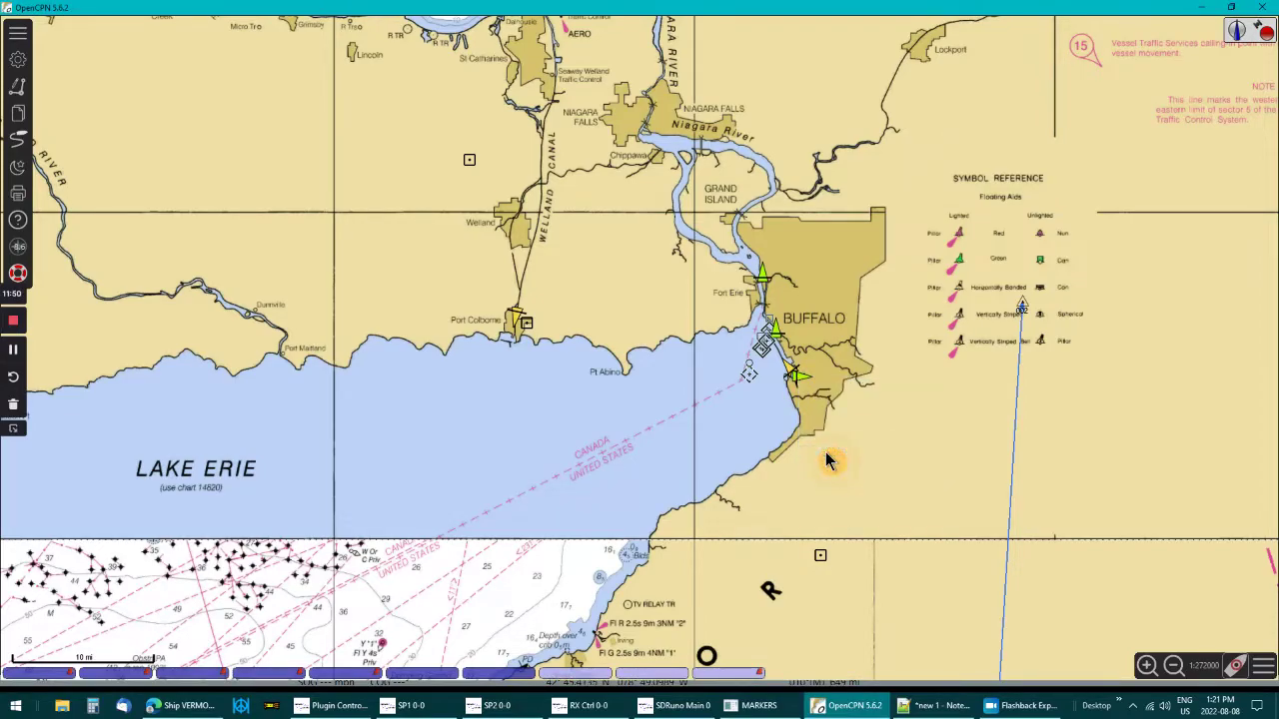
{"action": "left_click", "coordinate": [173, 707]}
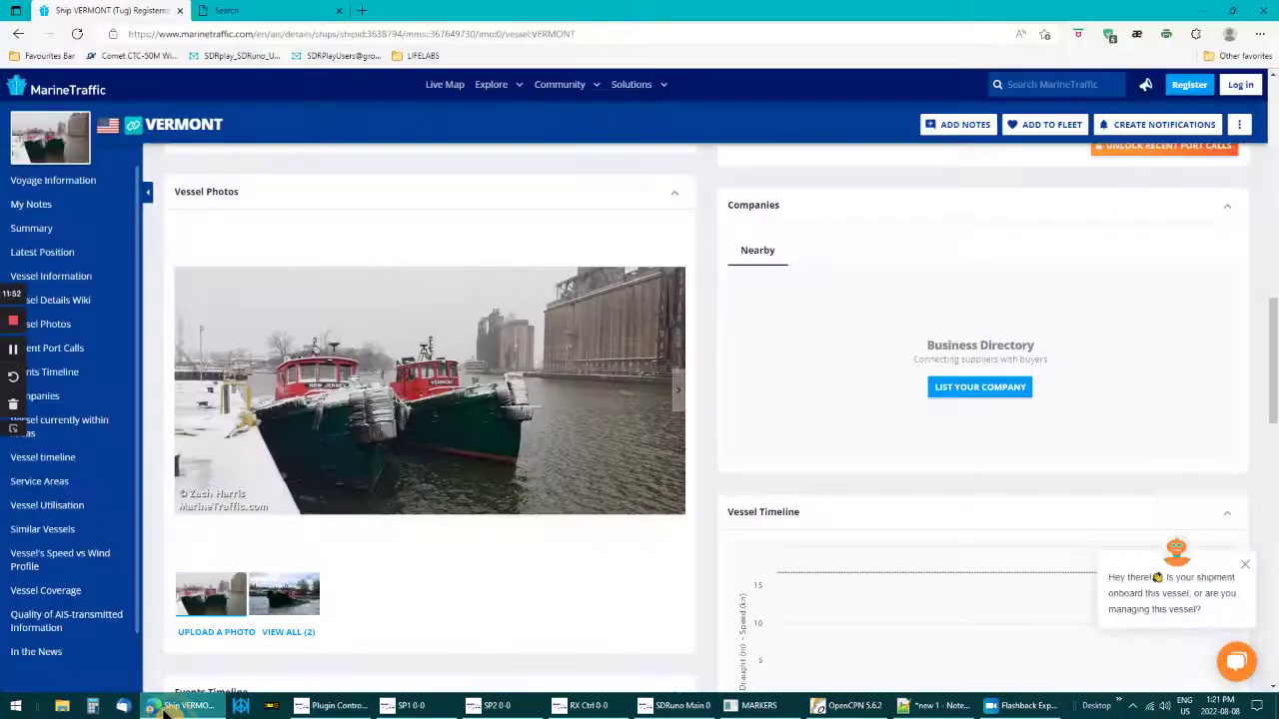
{"action": "left_click", "coordinate": [1004, 88]}
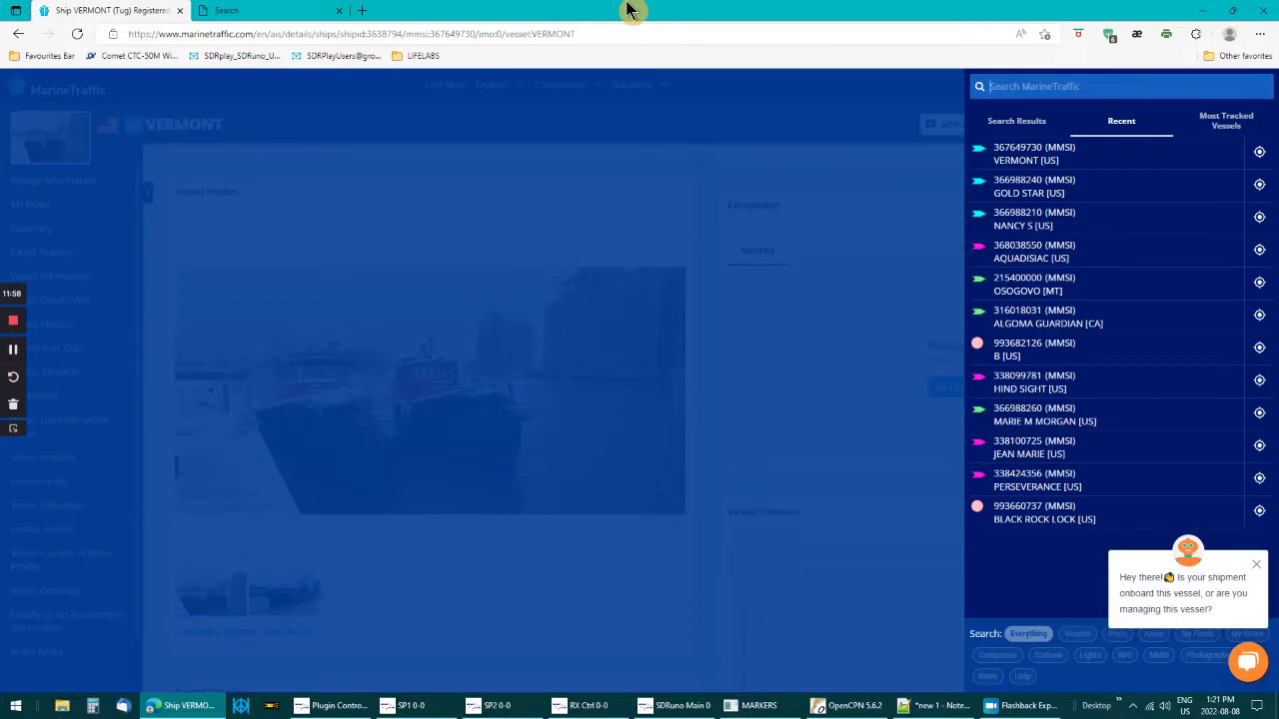
{"action": "key", "text": "ctrl+v"}
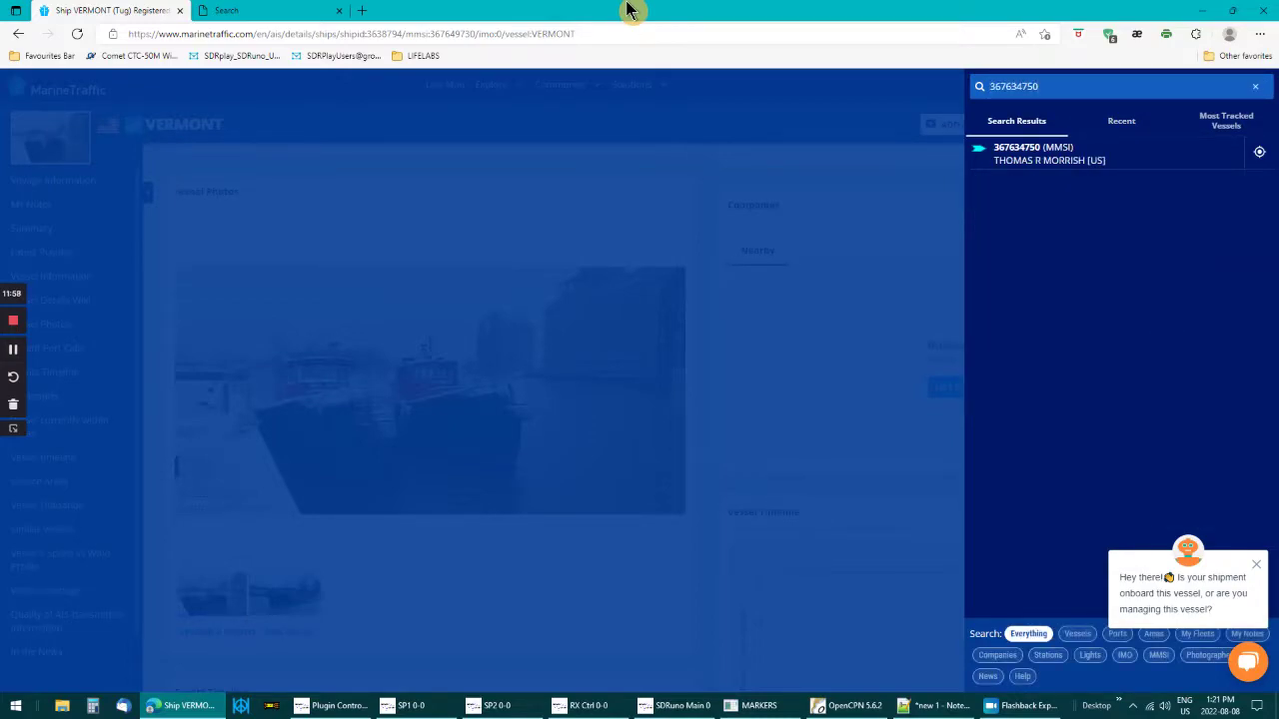
- Open the 367634750 THOMAS R MORRISH page and scroll through its position, summary and photos
{"action": "left_click", "coordinate": [1030, 168]}
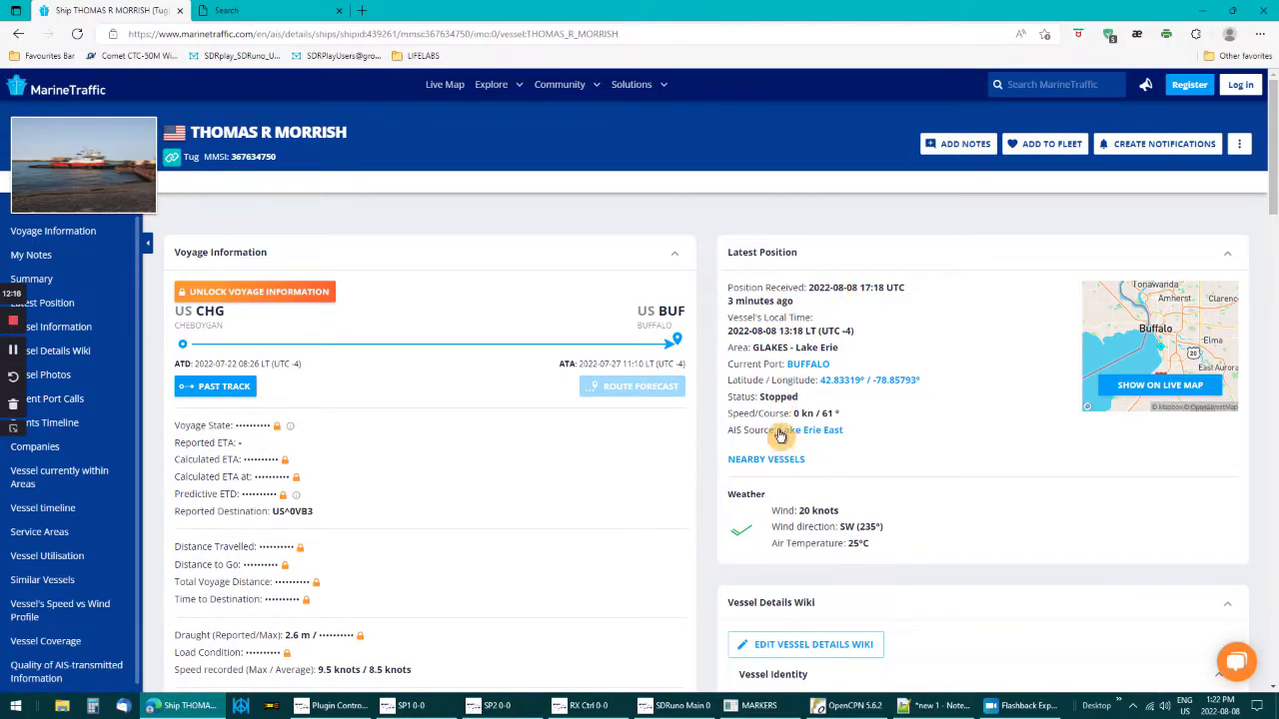
{"action": "scroll", "coordinate": [769, 383], "scroll_direction": "down", "scroll_amount": 2}
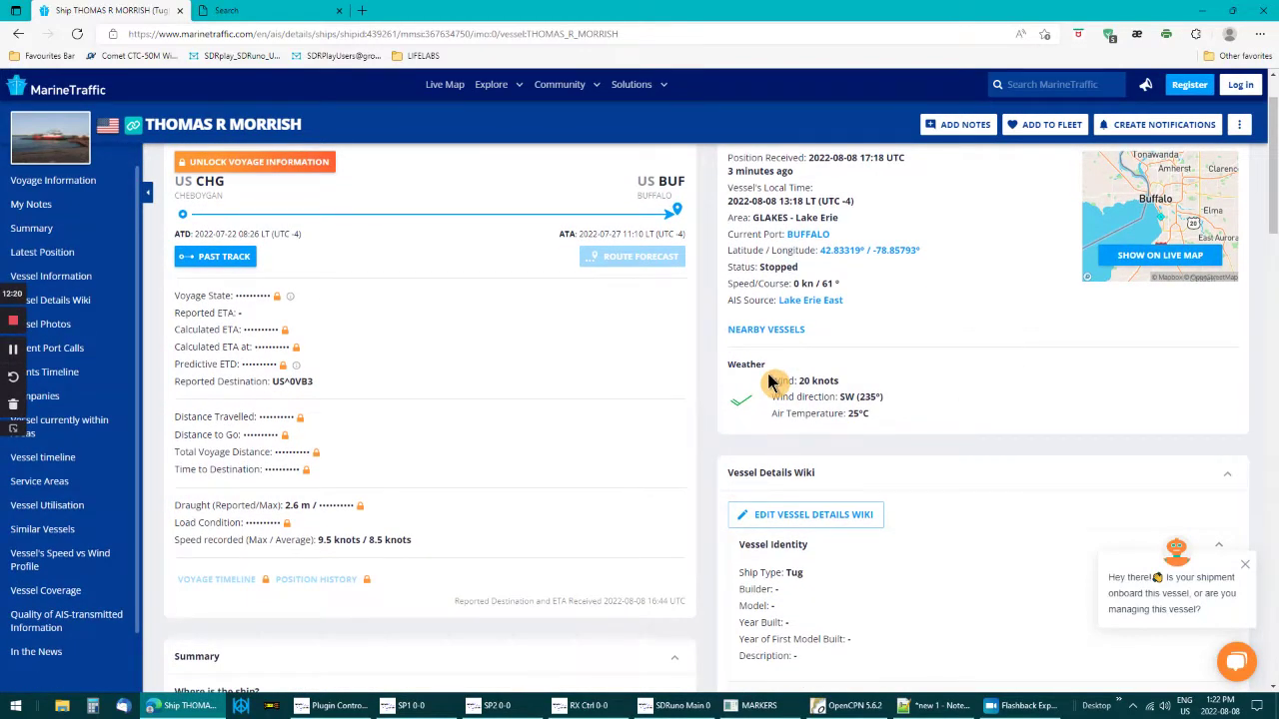
{"action": "scroll", "coordinate": [769, 382], "scroll_direction": "down", "scroll_amount": 2}
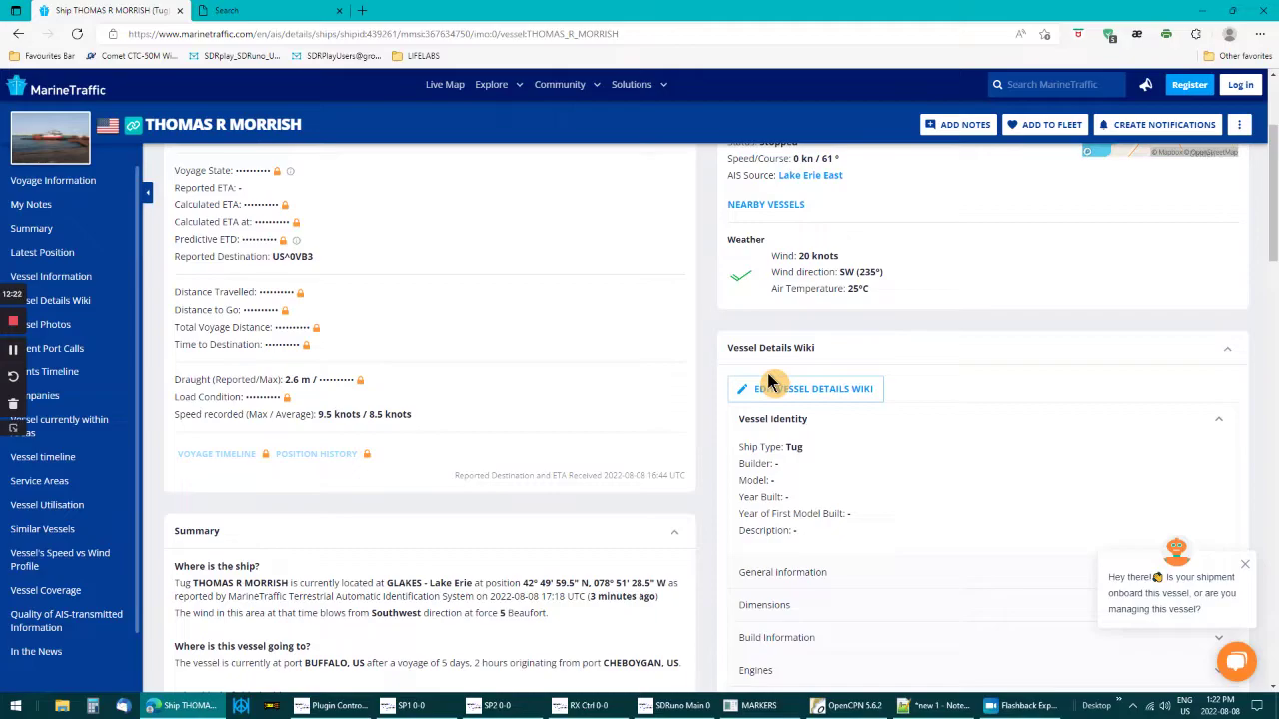
{"action": "scroll", "coordinate": [769, 383], "scroll_direction": "down", "scroll_amount": 2}
{"action": "scroll", "coordinate": [769, 374], "scroll_direction": "down", "scroll_amount": 6}
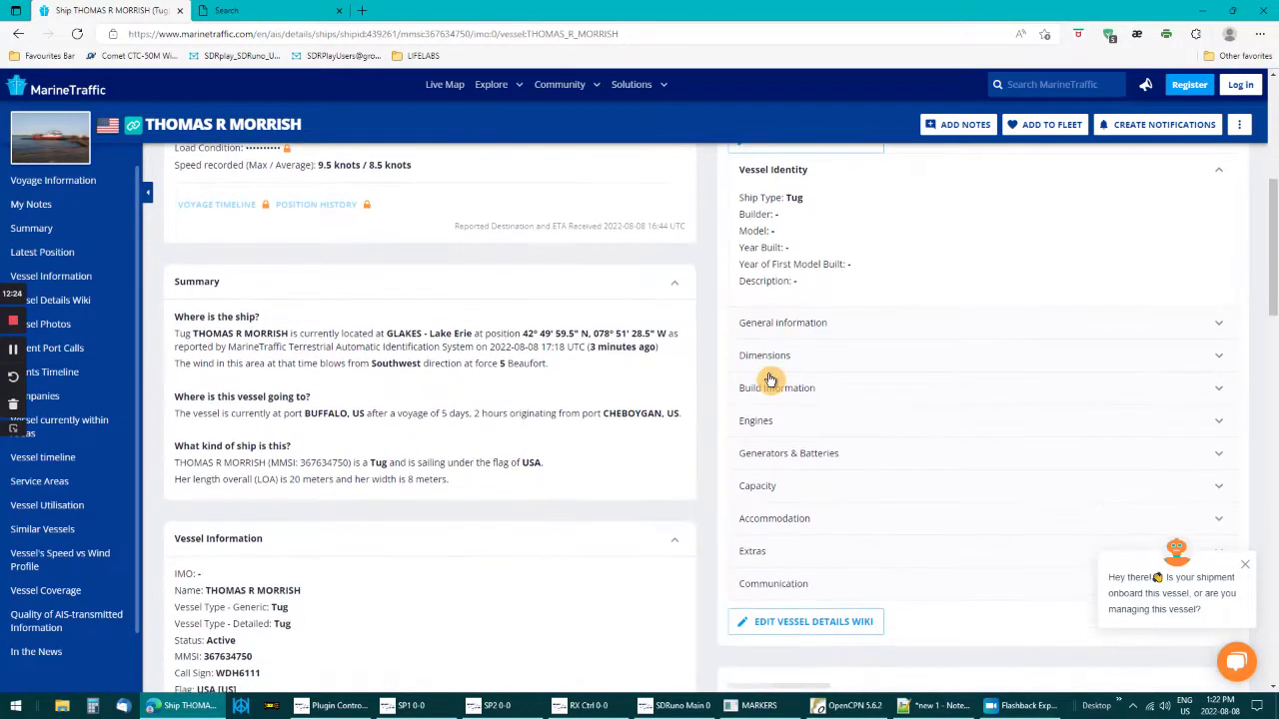
{"action": "scroll", "coordinate": [770, 379], "scroll_direction": "down", "scroll_amount": 8}
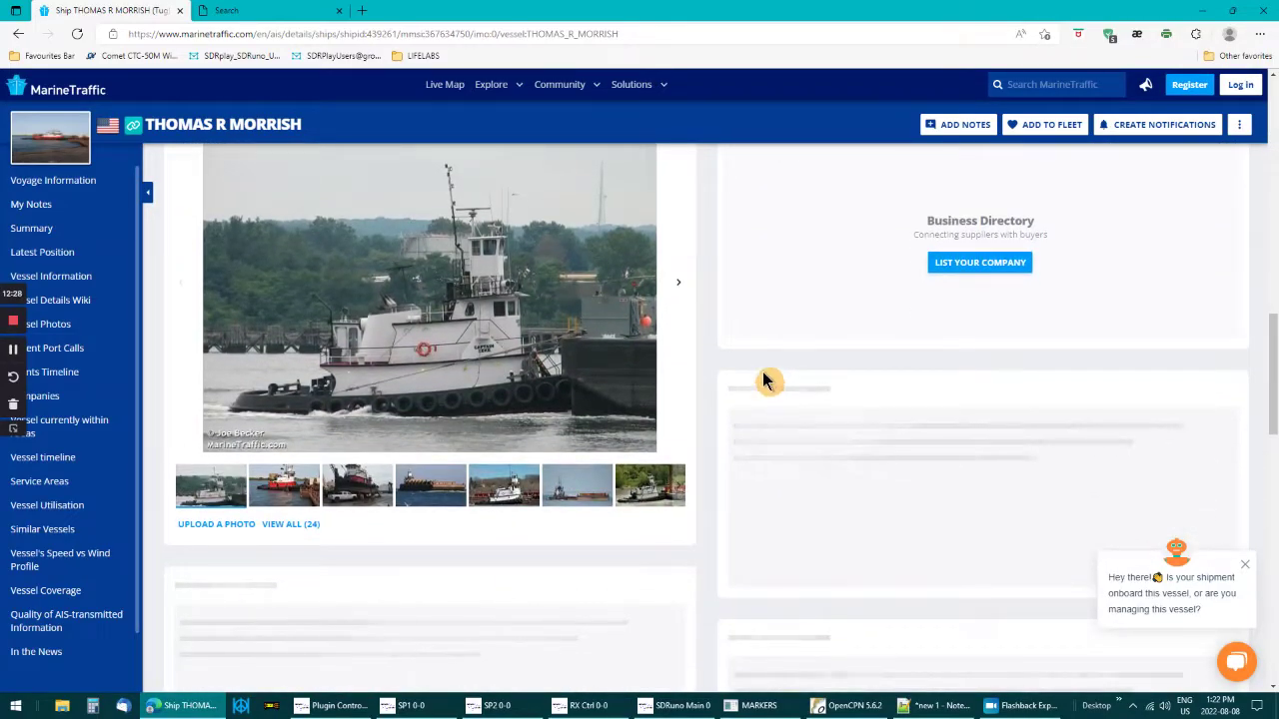
- Step through photos two to seven, ending on the white tug beside a red barge
{"action": "left_click", "coordinate": [282, 498]}
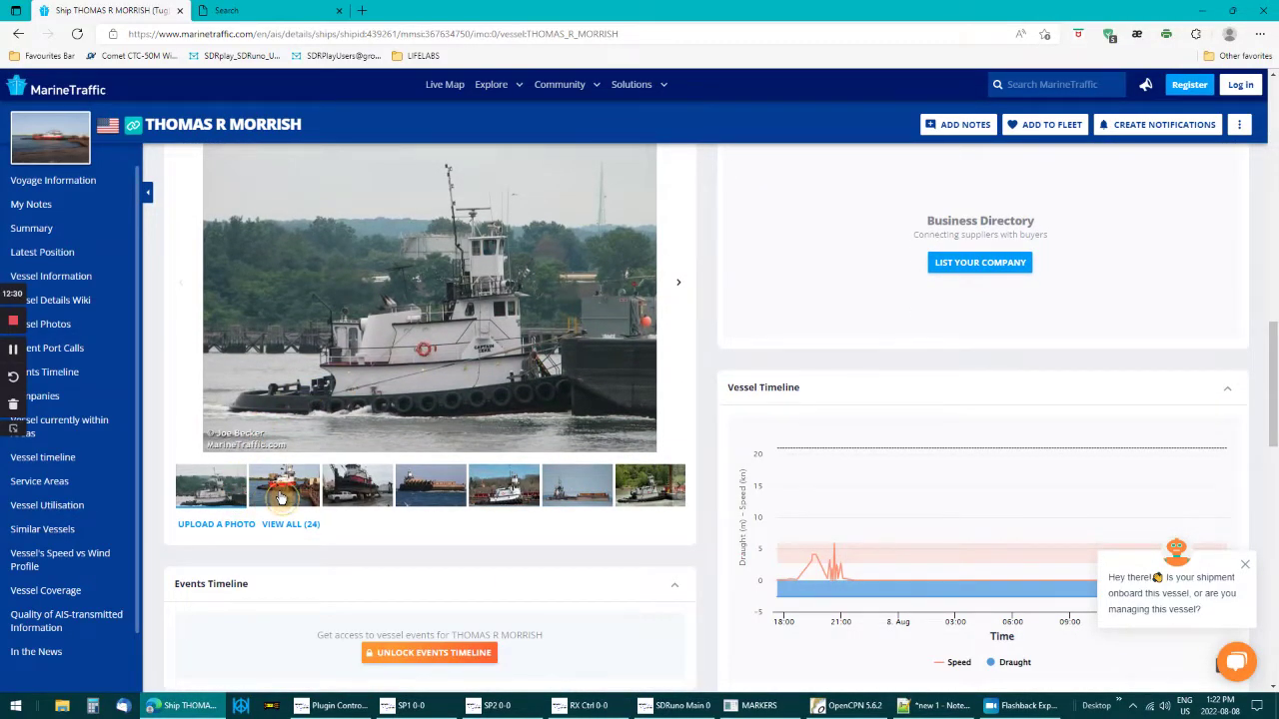
{"action": "left_click", "coordinate": [360, 496]}
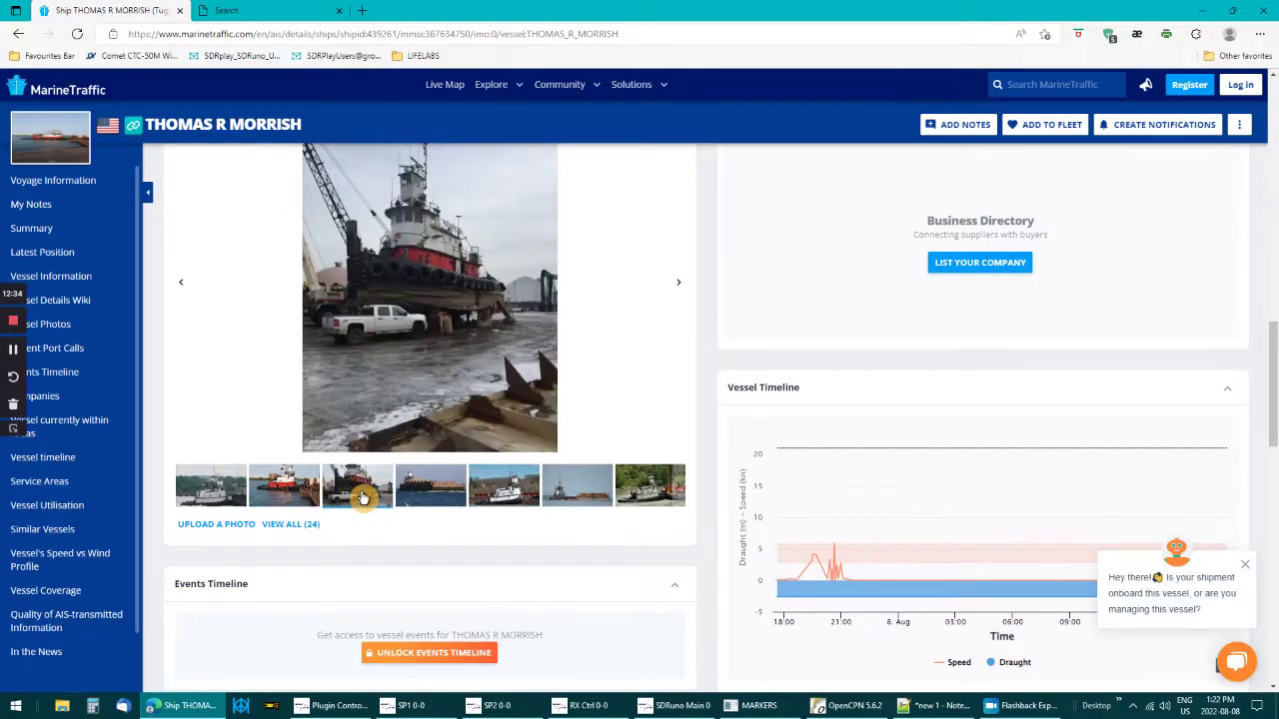
{"action": "left_click", "coordinate": [433, 496]}
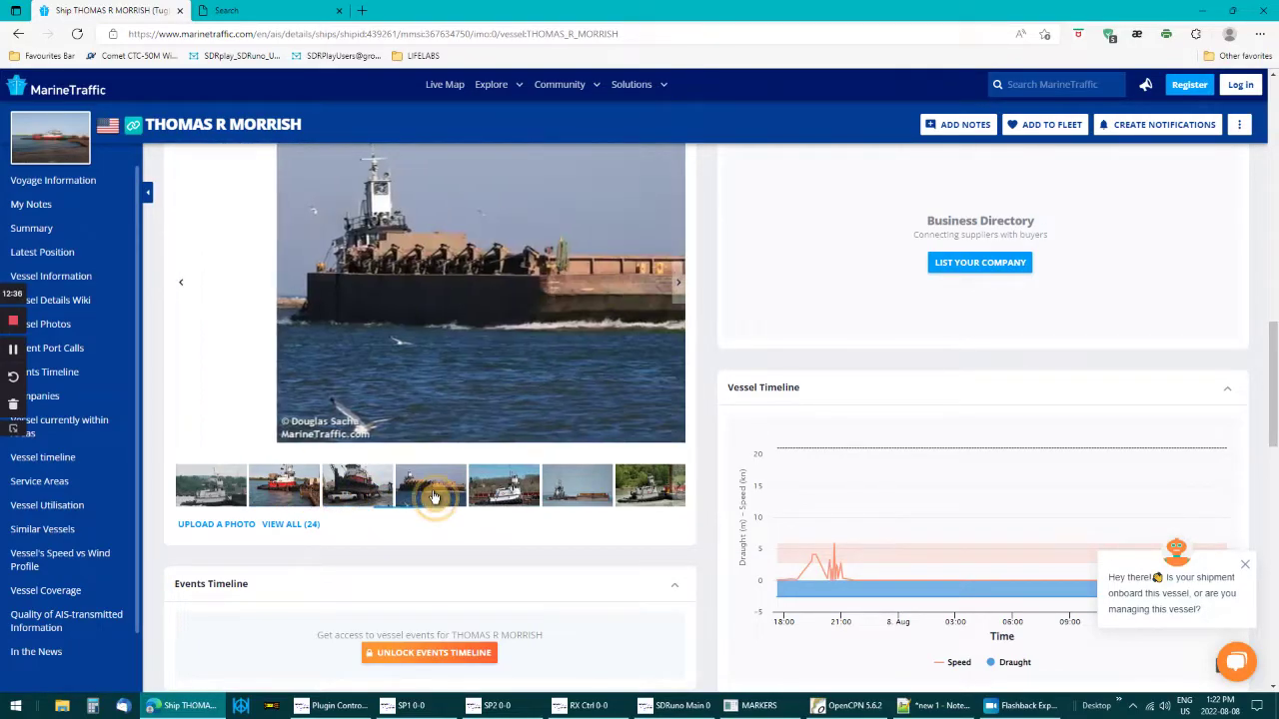
{"action": "left_click", "coordinate": [505, 494]}
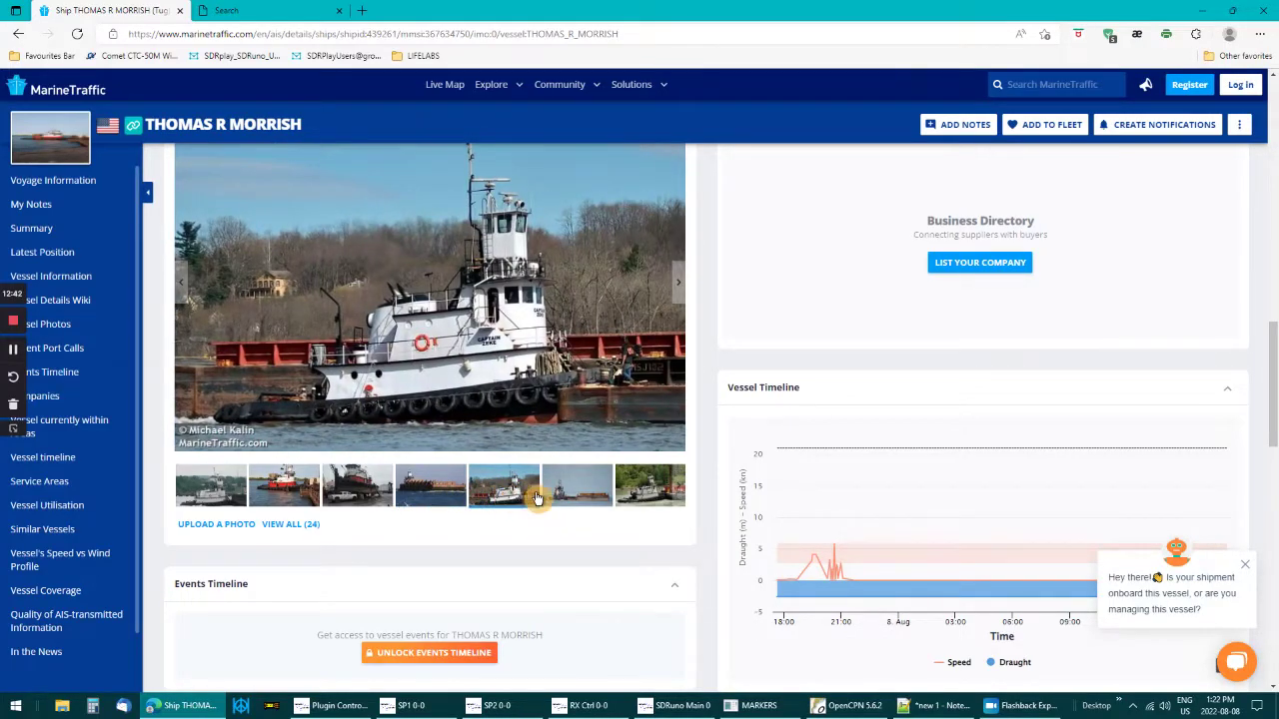
{"action": "left_click", "coordinate": [567, 497]}
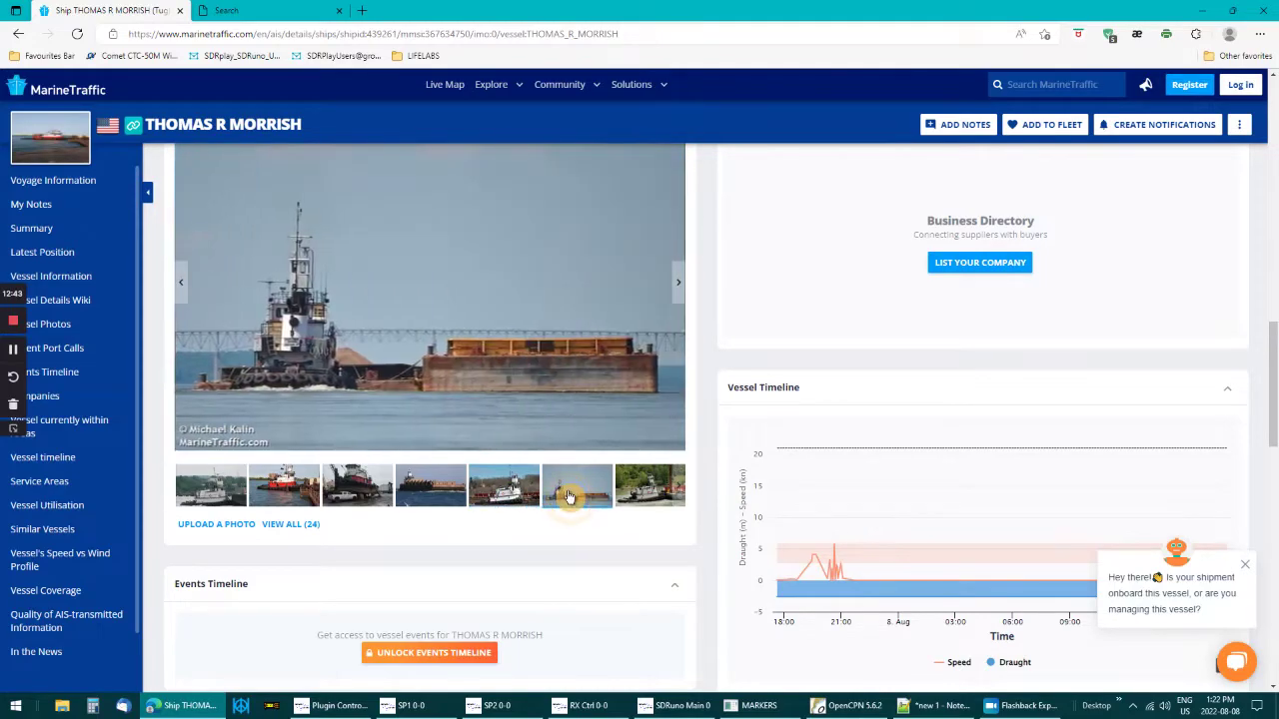
{"action": "left_click", "coordinate": [649, 491]}
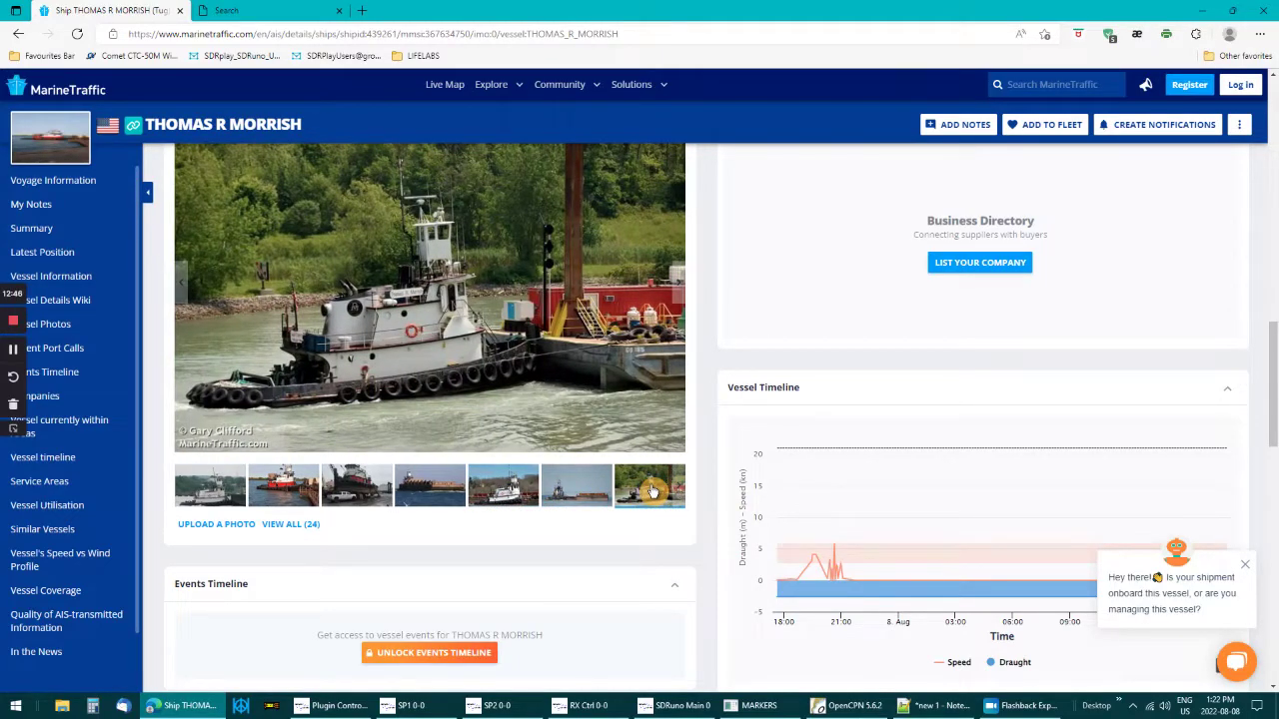
{"action": "scroll", "coordinate": [939, 325], "scroll_direction": "down", "scroll_amount": 5}
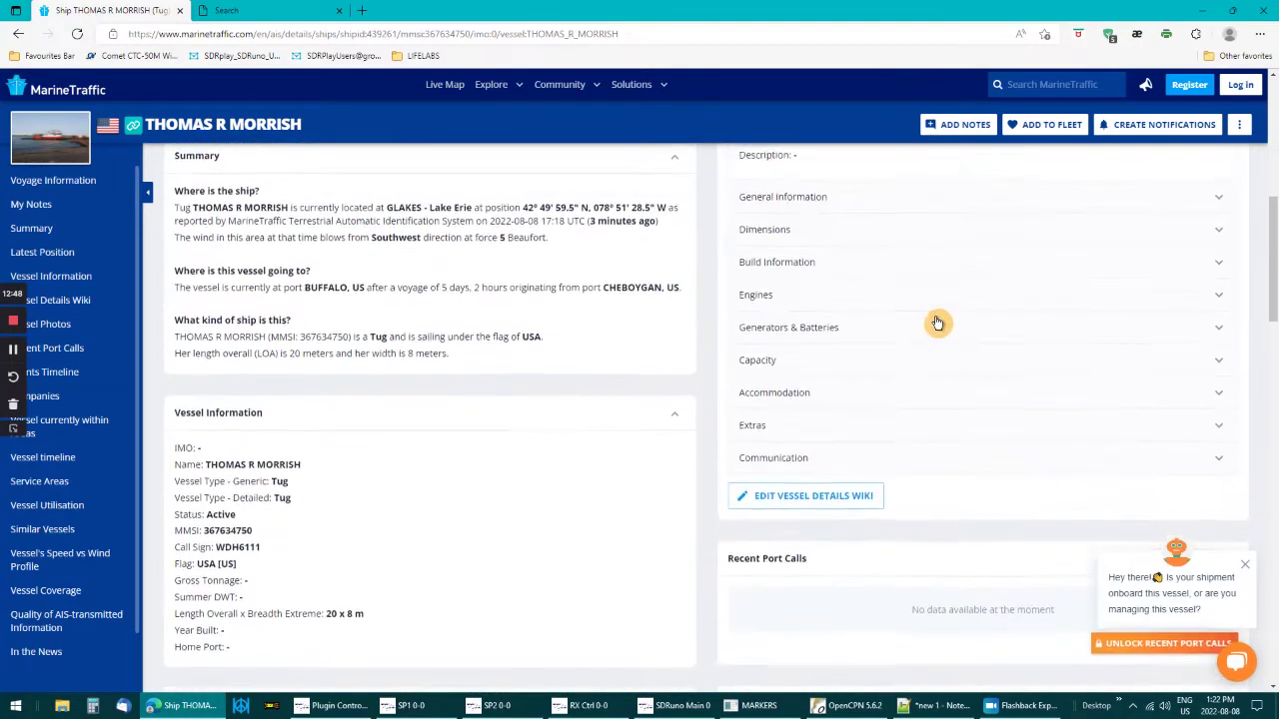
- Zoom the OpenCPN chart out to about 1:1.4M over the Great Lakes, then minimize it
{"action": "left_click", "coordinate": [1203, 10]}
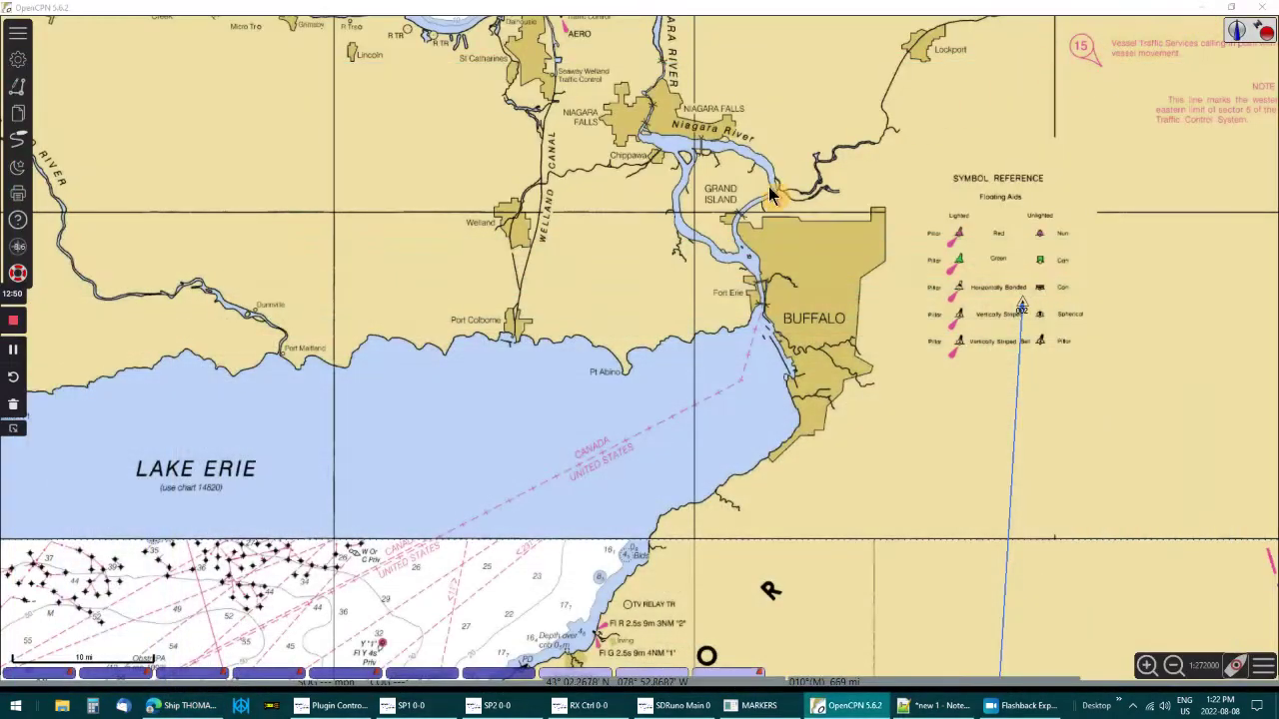
{"action": "scroll", "coordinate": [687, 403], "scroll_direction": "down", "scroll_amount": 3}
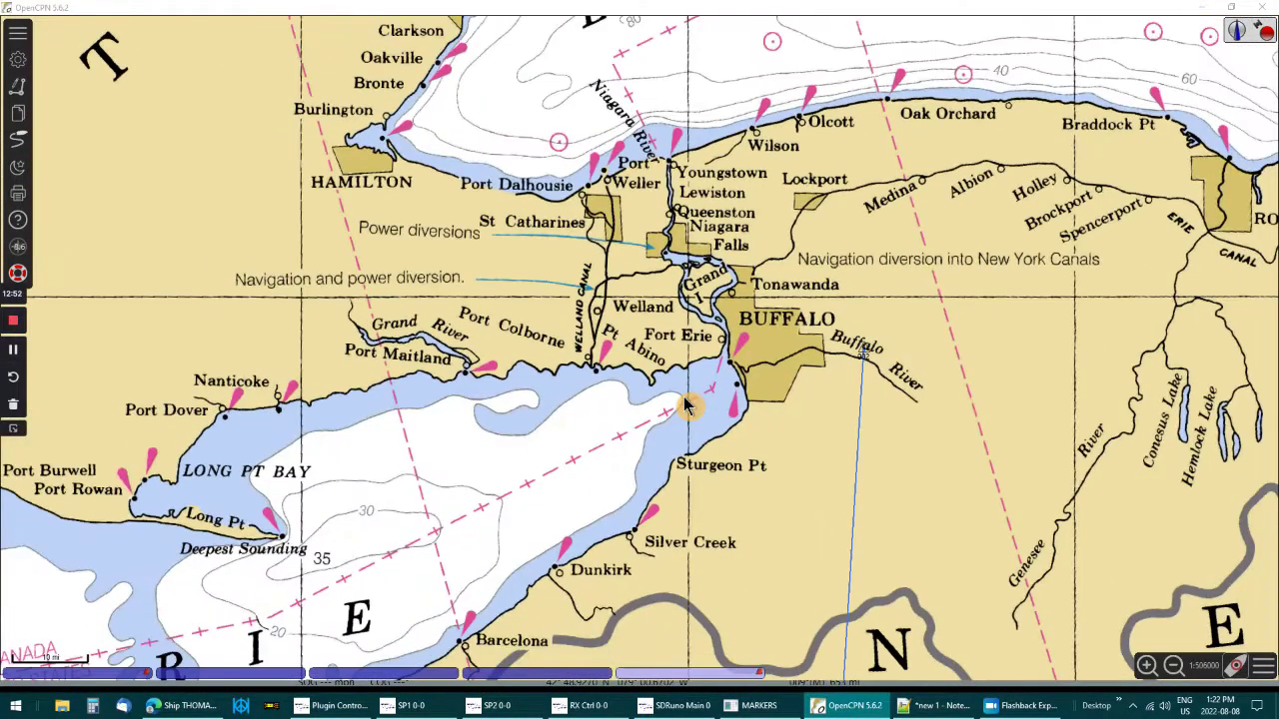
{"action": "scroll", "coordinate": [687, 404], "scroll_direction": "down", "scroll_amount": 4}
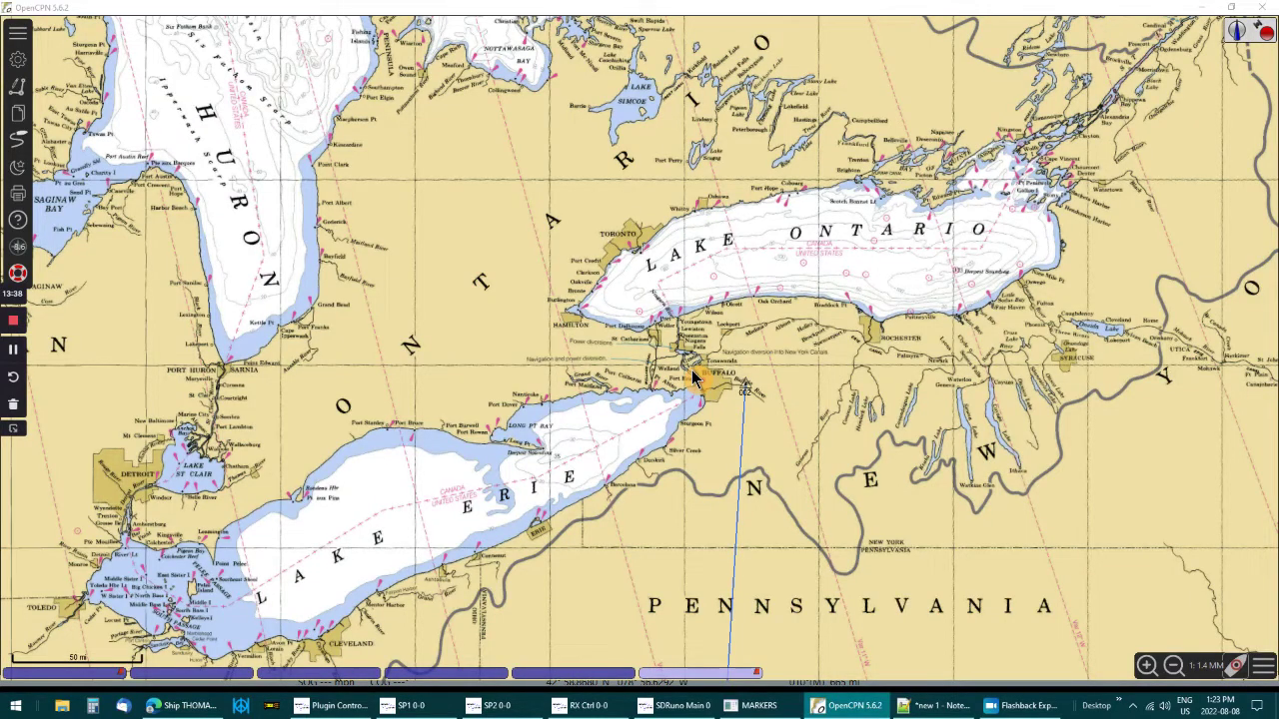
{"action": "left_click", "coordinate": [1205, 16]}
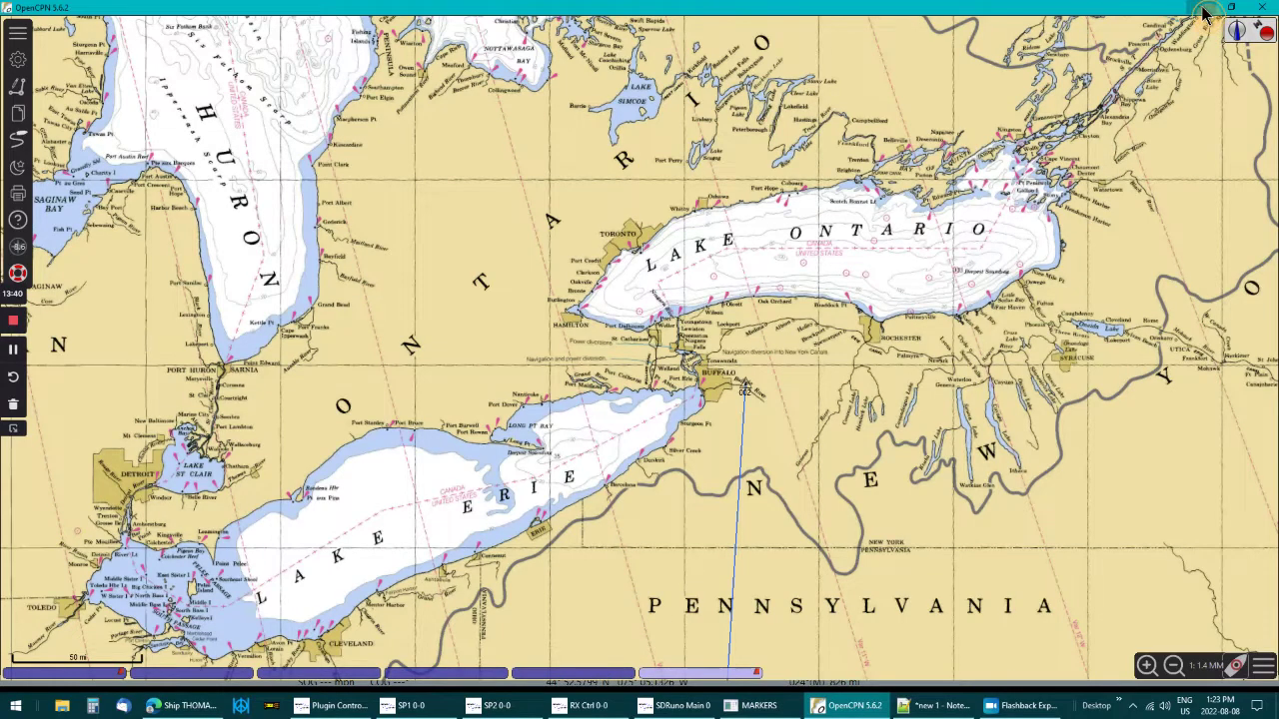
{"action": "left_click", "coordinate": [1204, 12]}
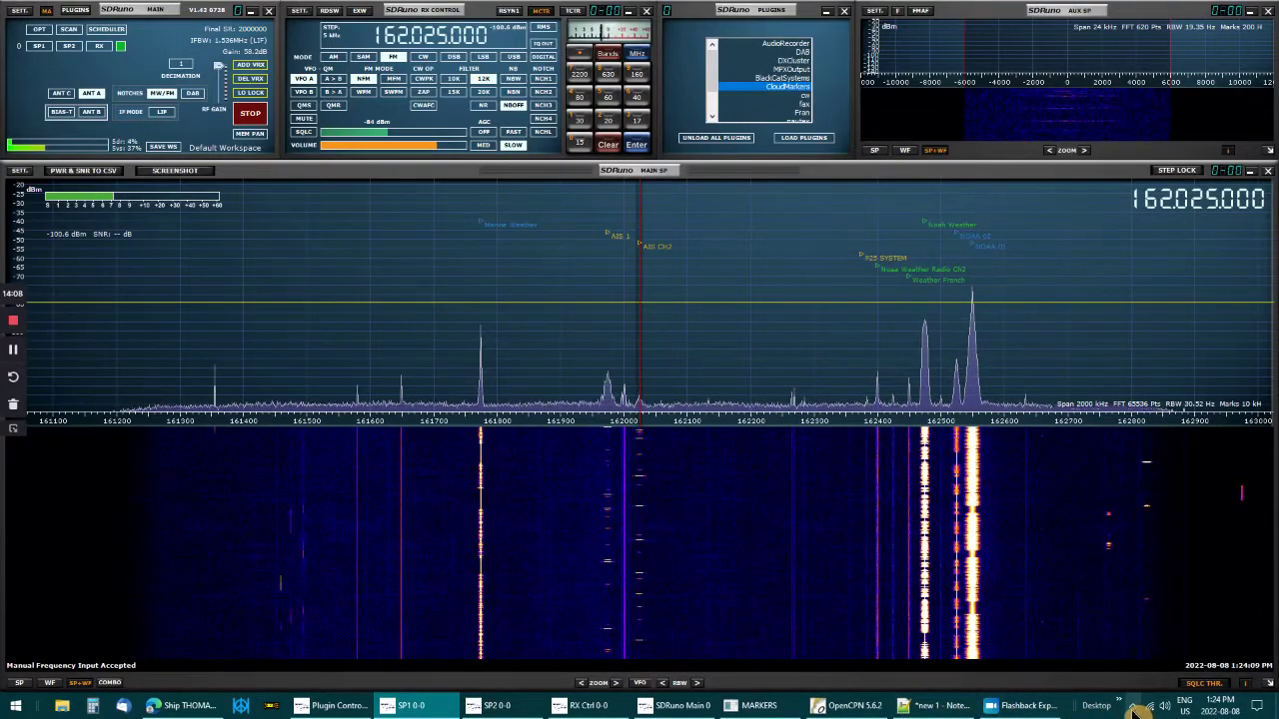
- Restart AISMon monitoring from the system tray, then bring the OpenCPN chart back to the front
{"action": "left_click", "coordinate": [1133, 705]}
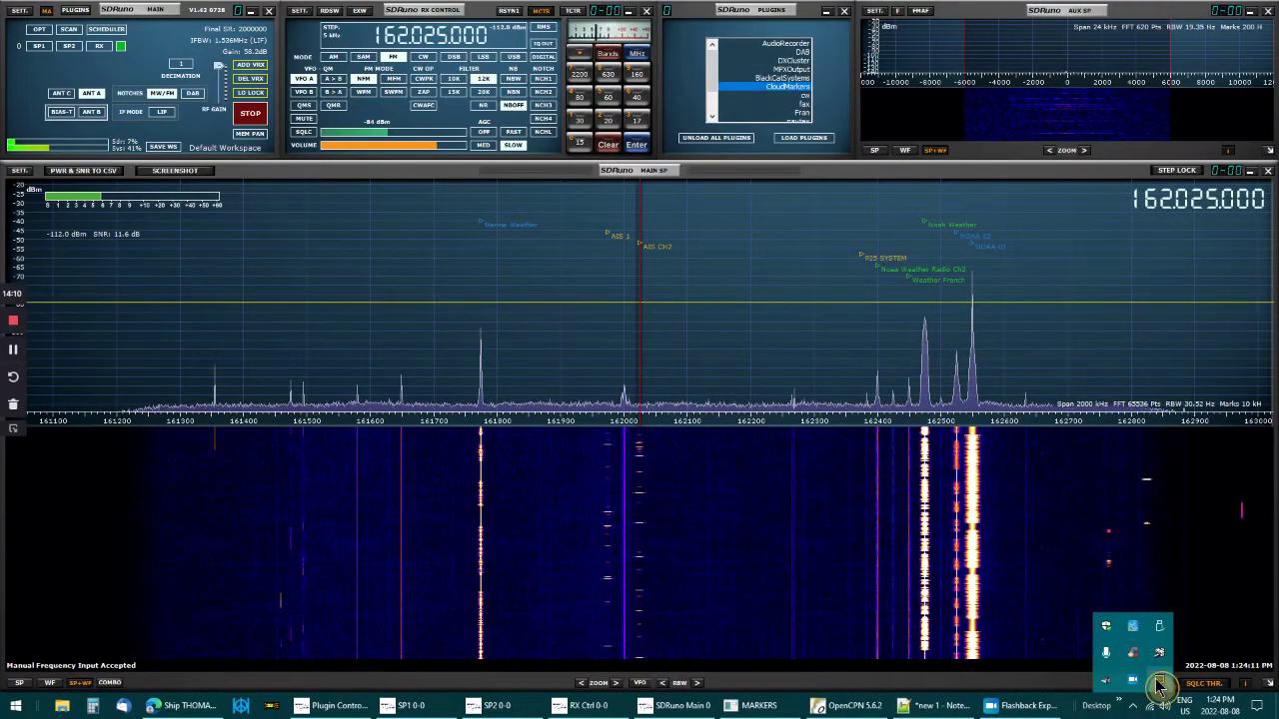
{"action": "left_click", "coordinate": [1159, 680]}
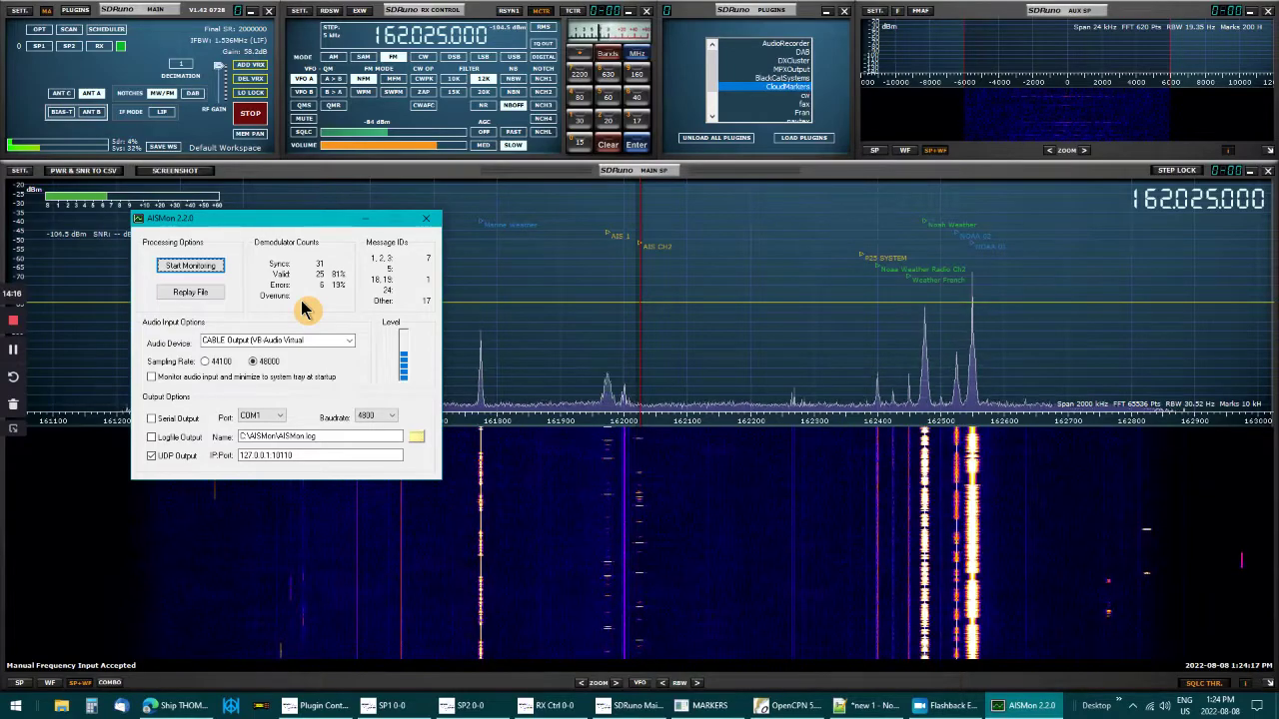
{"action": "left_click", "coordinate": [202, 267]}
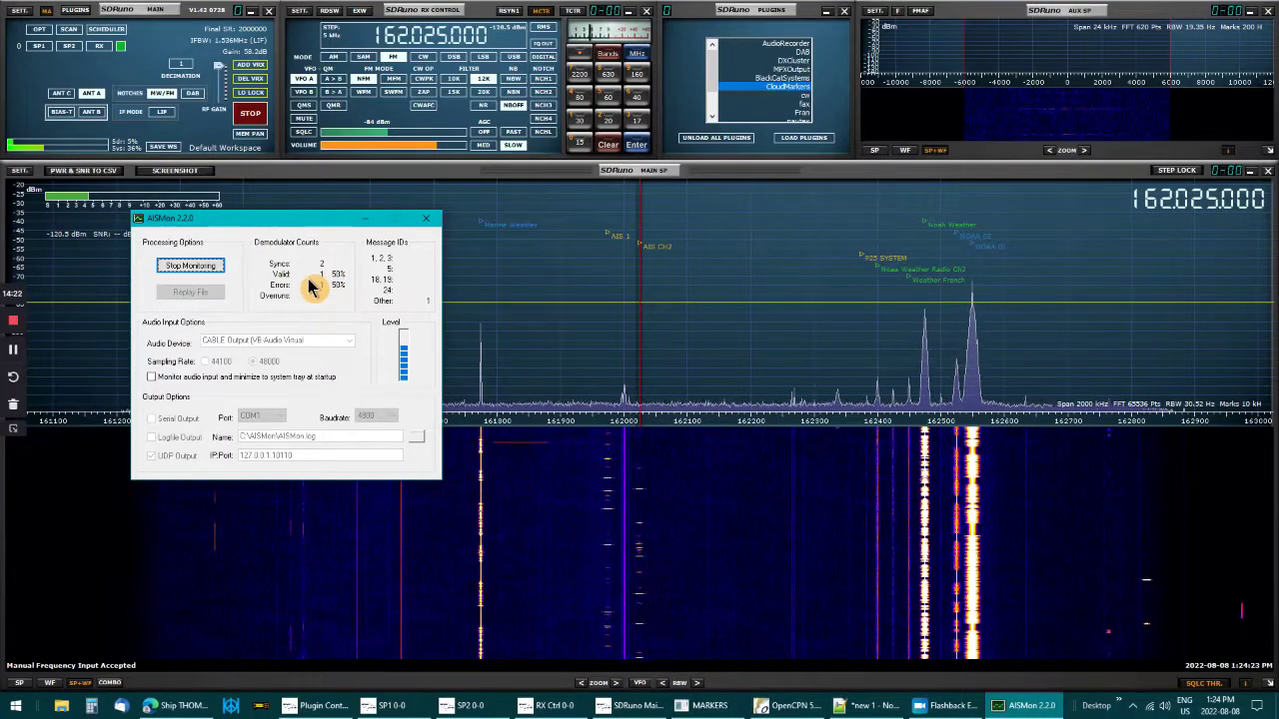
{"action": "left_click", "coordinate": [365, 218]}
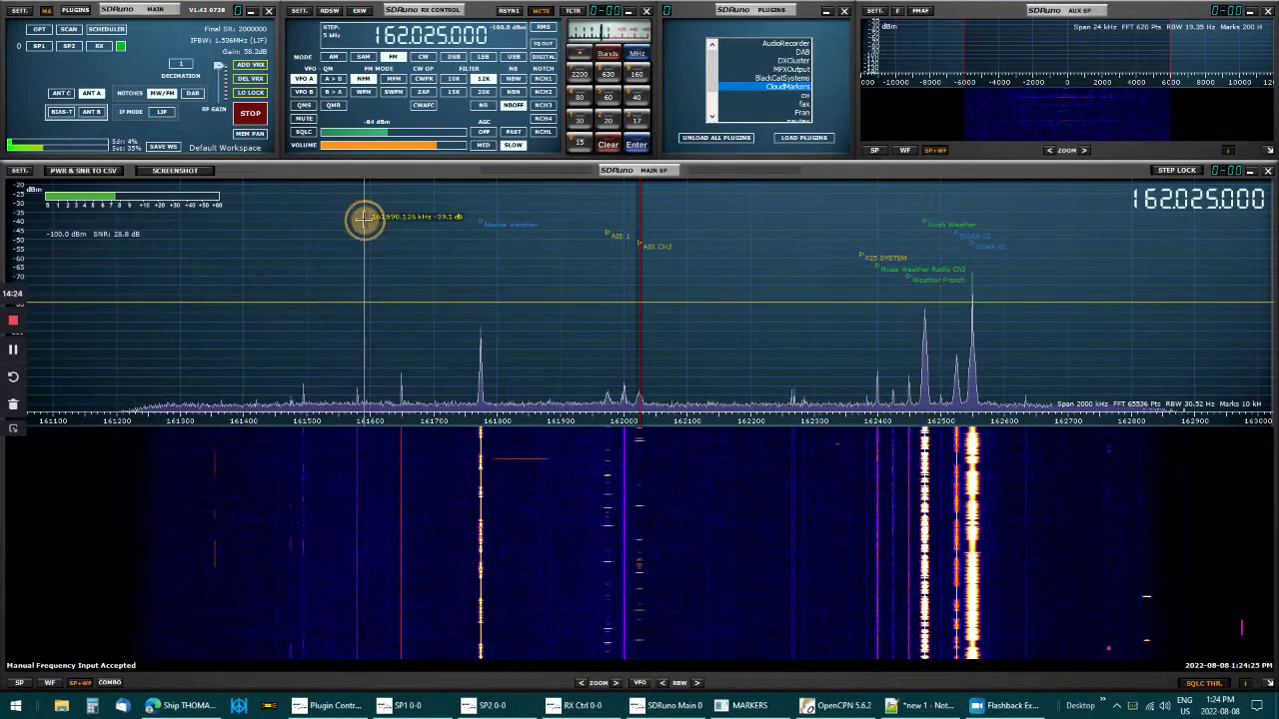
{"action": "left_click", "coordinate": [835, 705]}
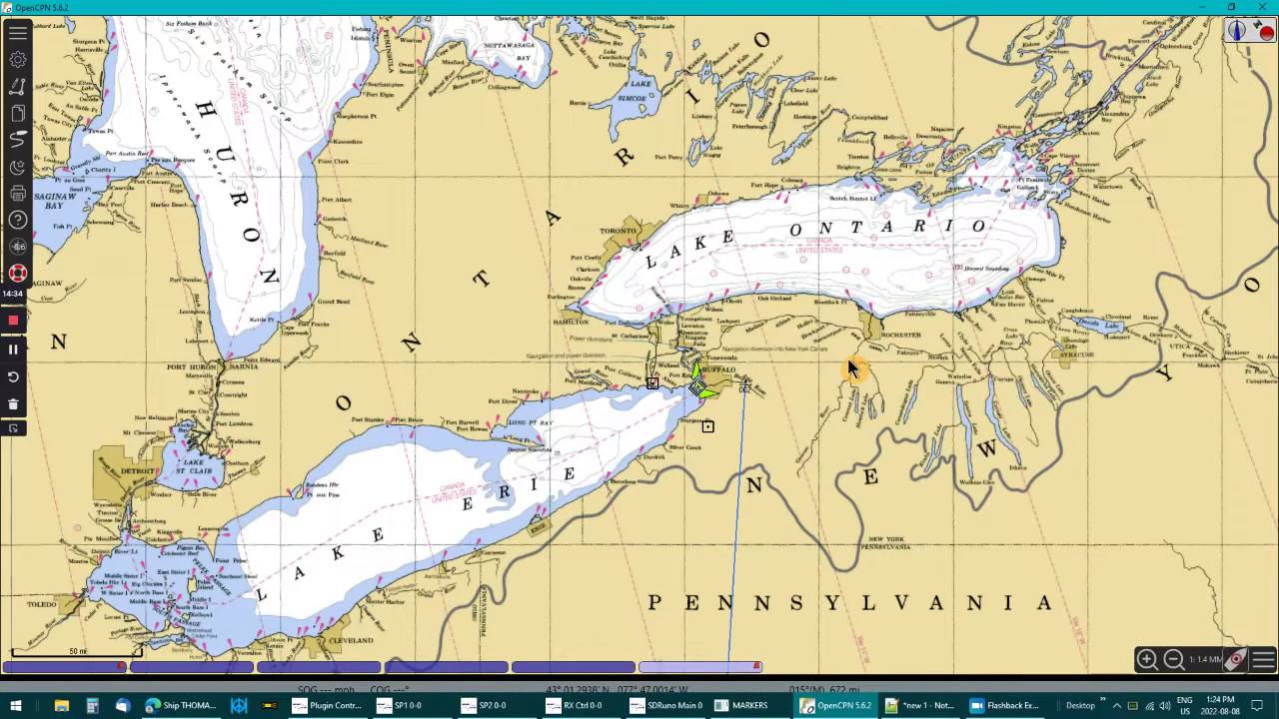
- Query the details of AIS target 003669770 near Silver Creek
{"action": "right_click", "coordinate": [707, 431]}
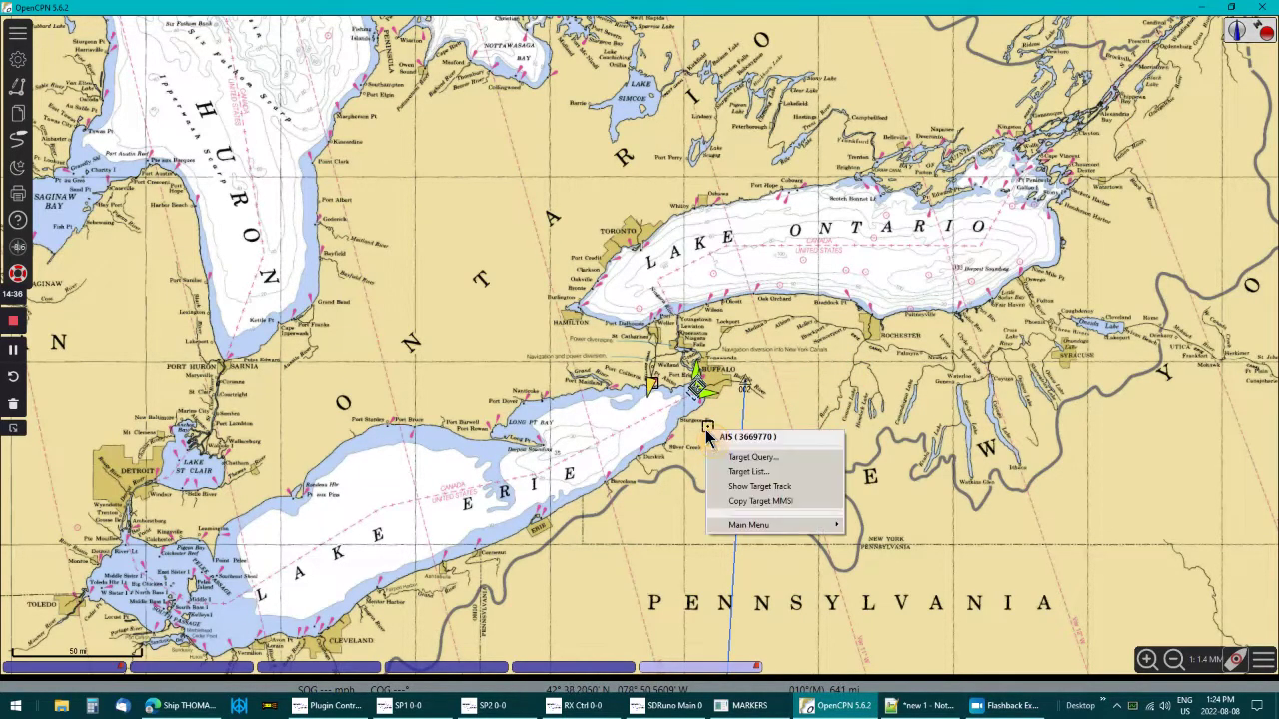
{"action": "left_click", "coordinate": [752, 456]}
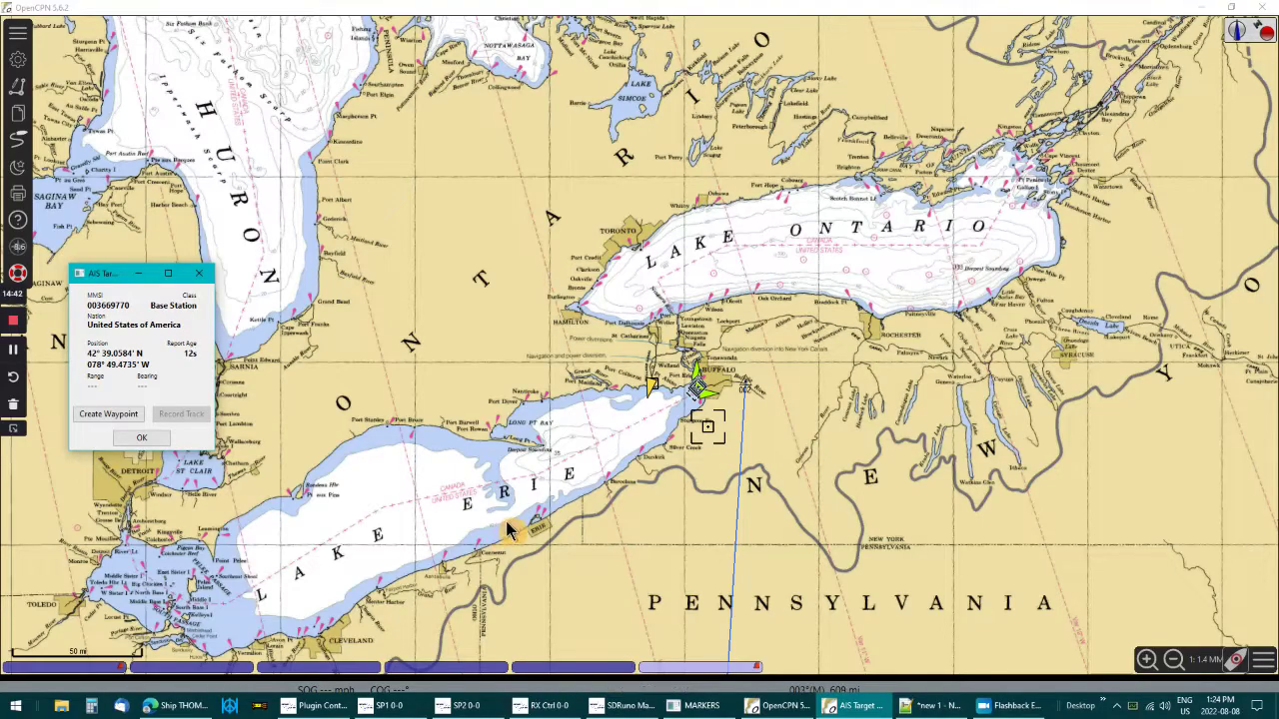
{"action": "scroll", "coordinate": [647, 418], "scroll_direction": "up", "scroll_amount": 3}
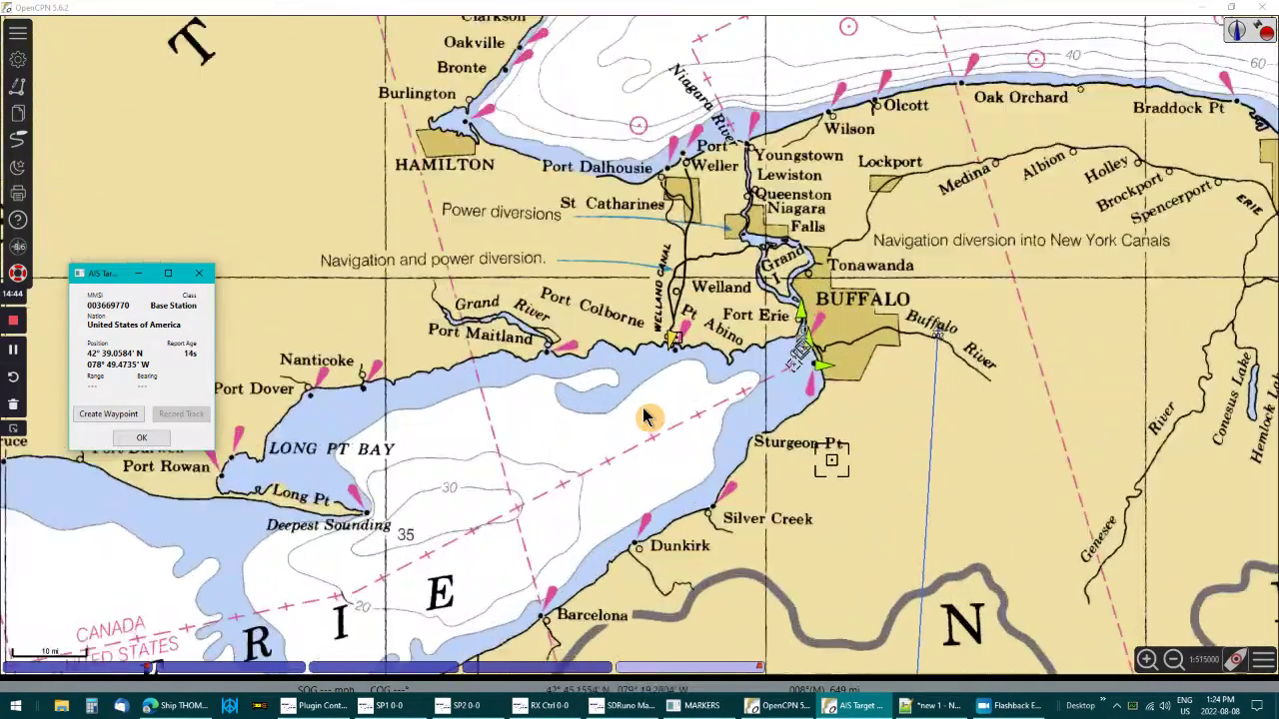
- View the Target Query details of the AIS target near Buffalo
{"action": "mouse_move", "coordinate": [793, 371]}
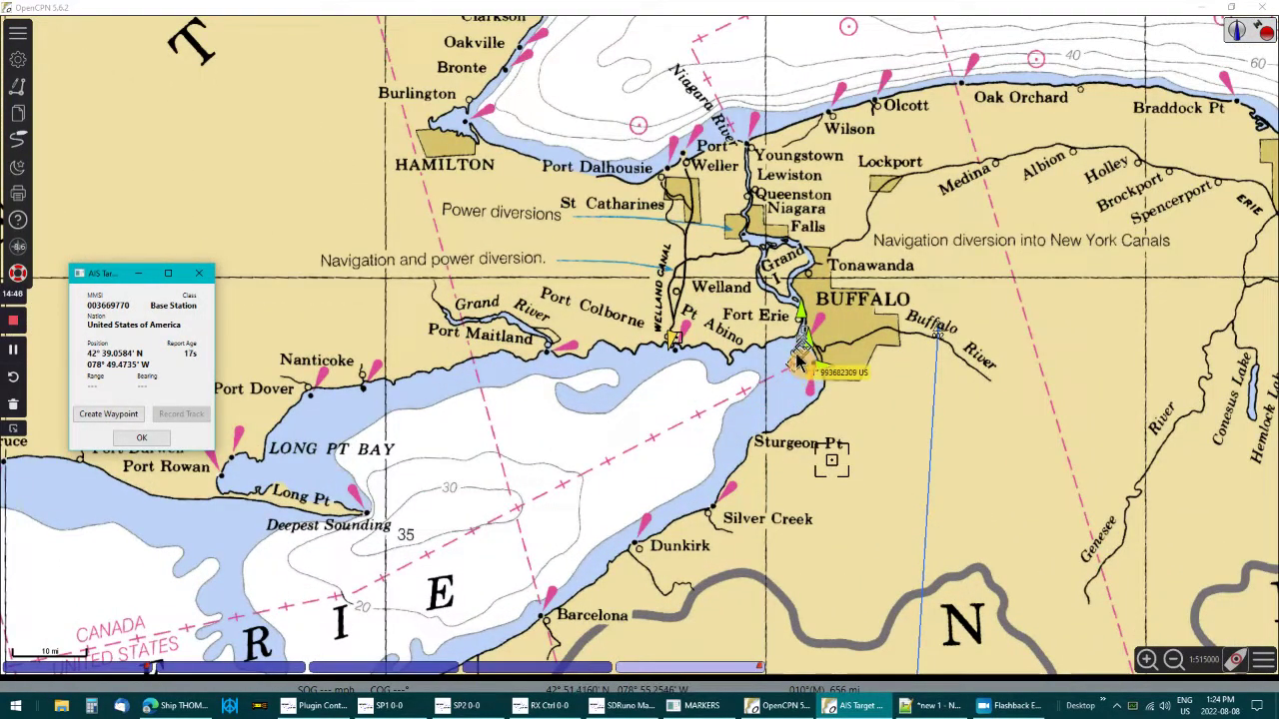
{"action": "right_click", "coordinate": [811, 352]}
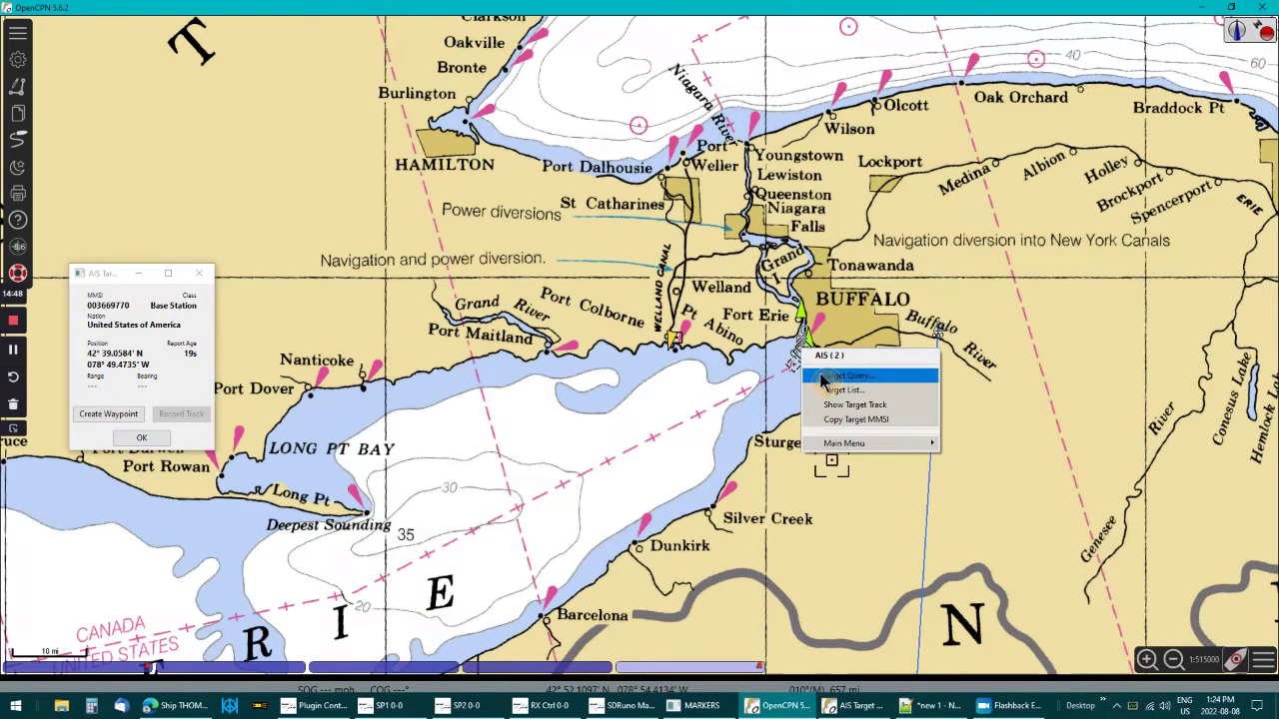
{"action": "left_click", "coordinate": [821, 376]}
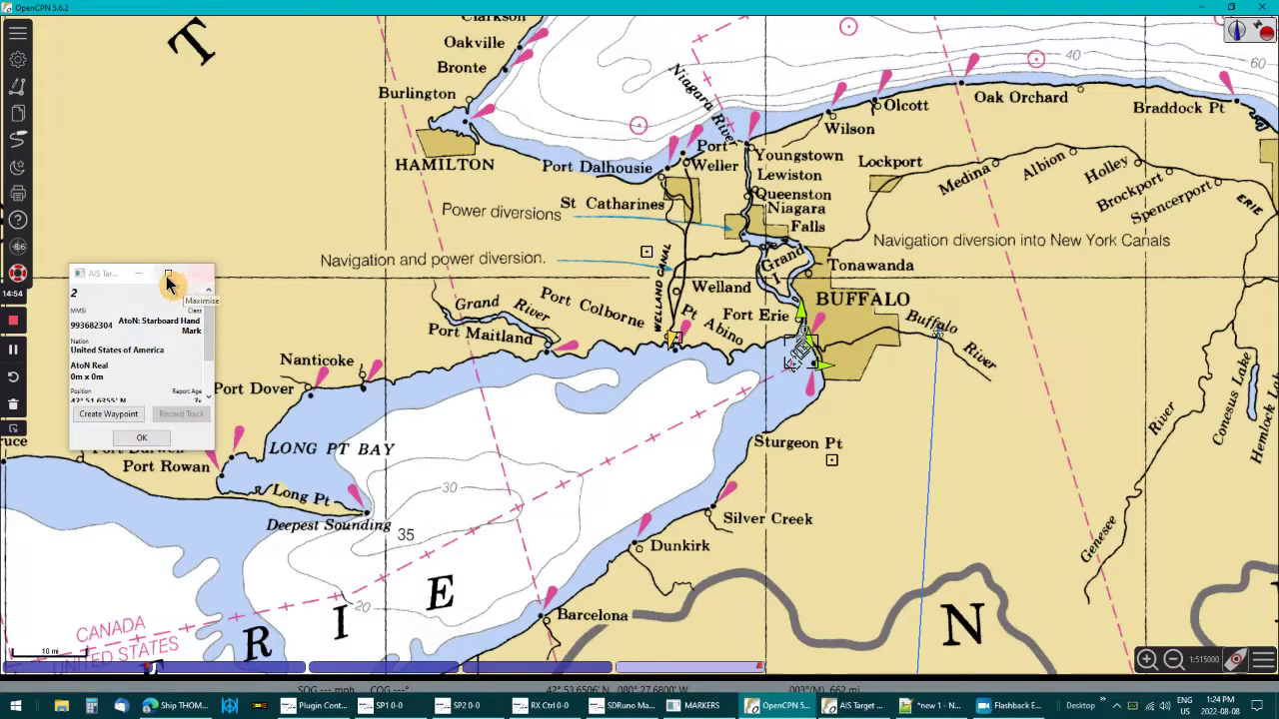
{"action": "left_click", "coordinate": [199, 274]}
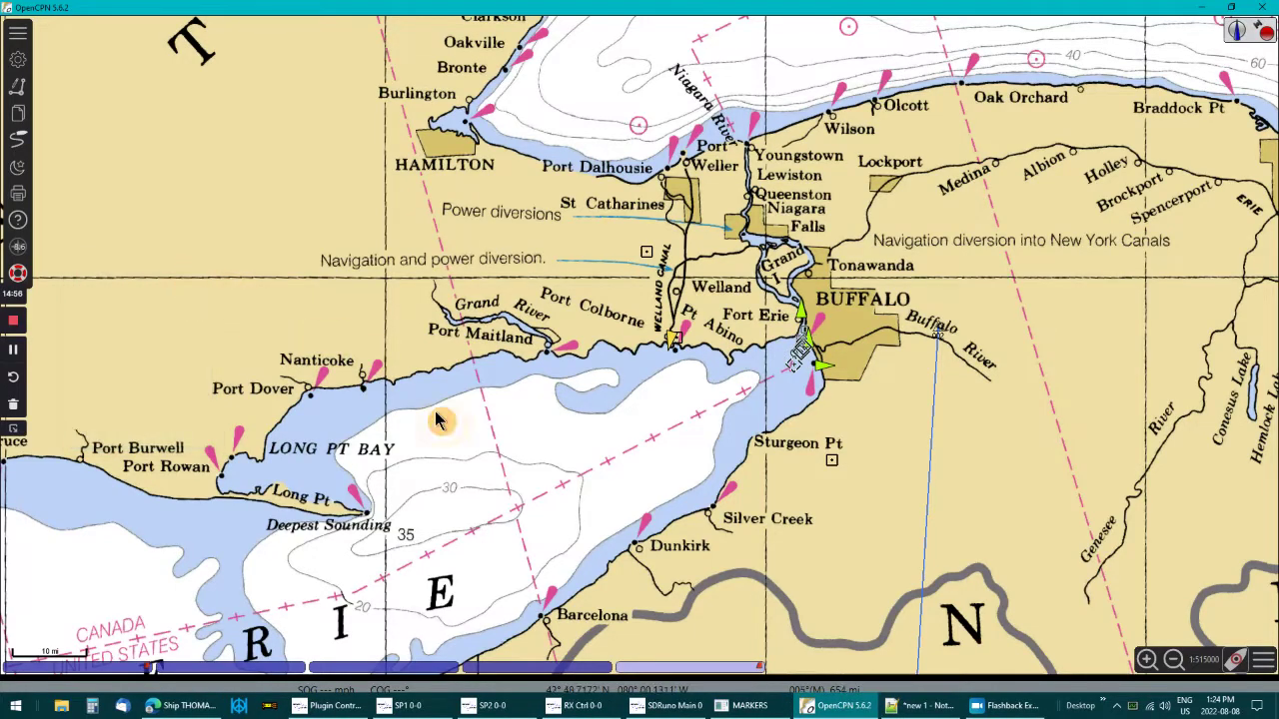
- Zoom toward Buffalo and copy the MMSI of AIS target 3669882
{"action": "scroll", "coordinate": [624, 477], "scroll_direction": "up", "scroll_amount": 2}
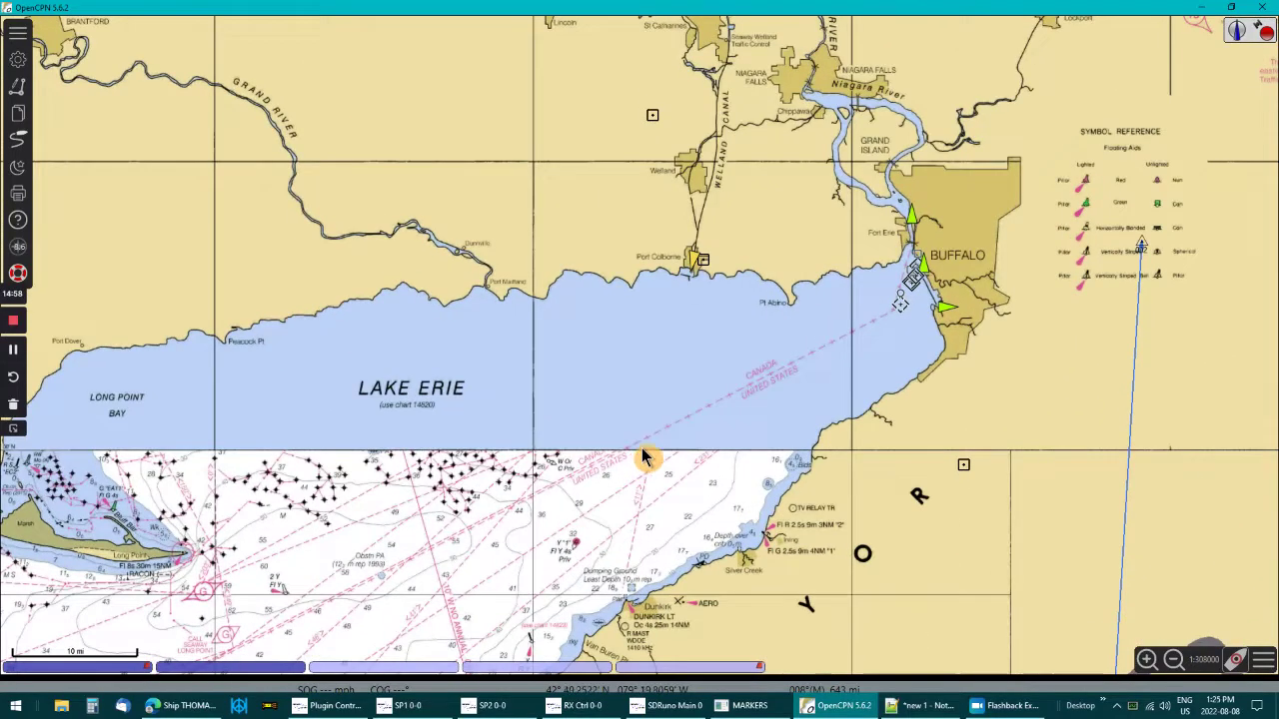
{"action": "mouse_move", "coordinate": [924, 271]}
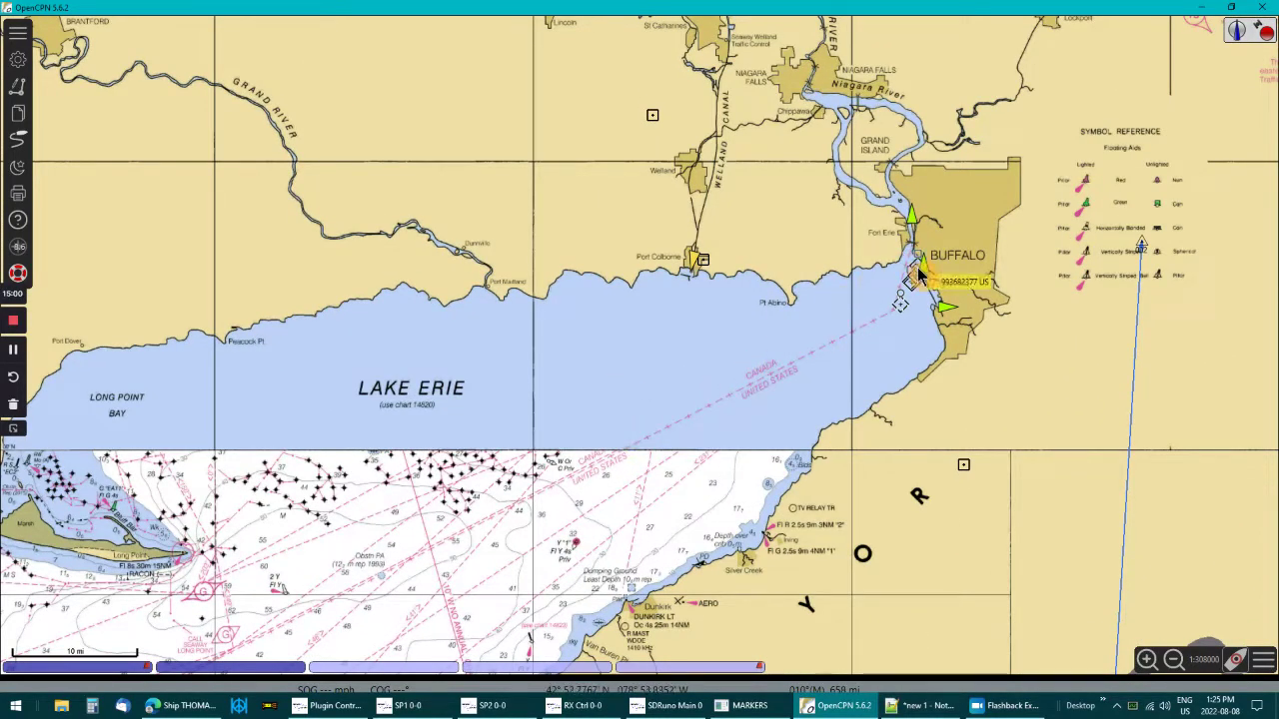
{"action": "mouse_move", "coordinate": [949, 317]}
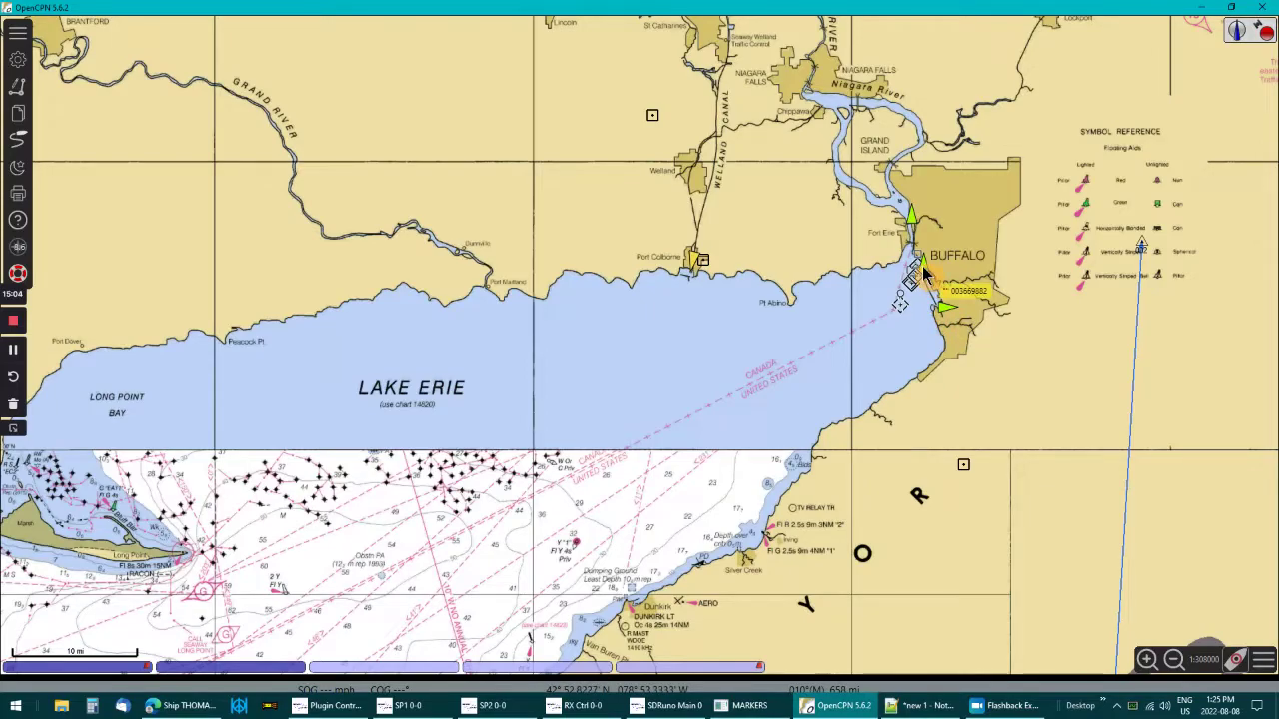
{"action": "right_click", "coordinate": [923, 271]}
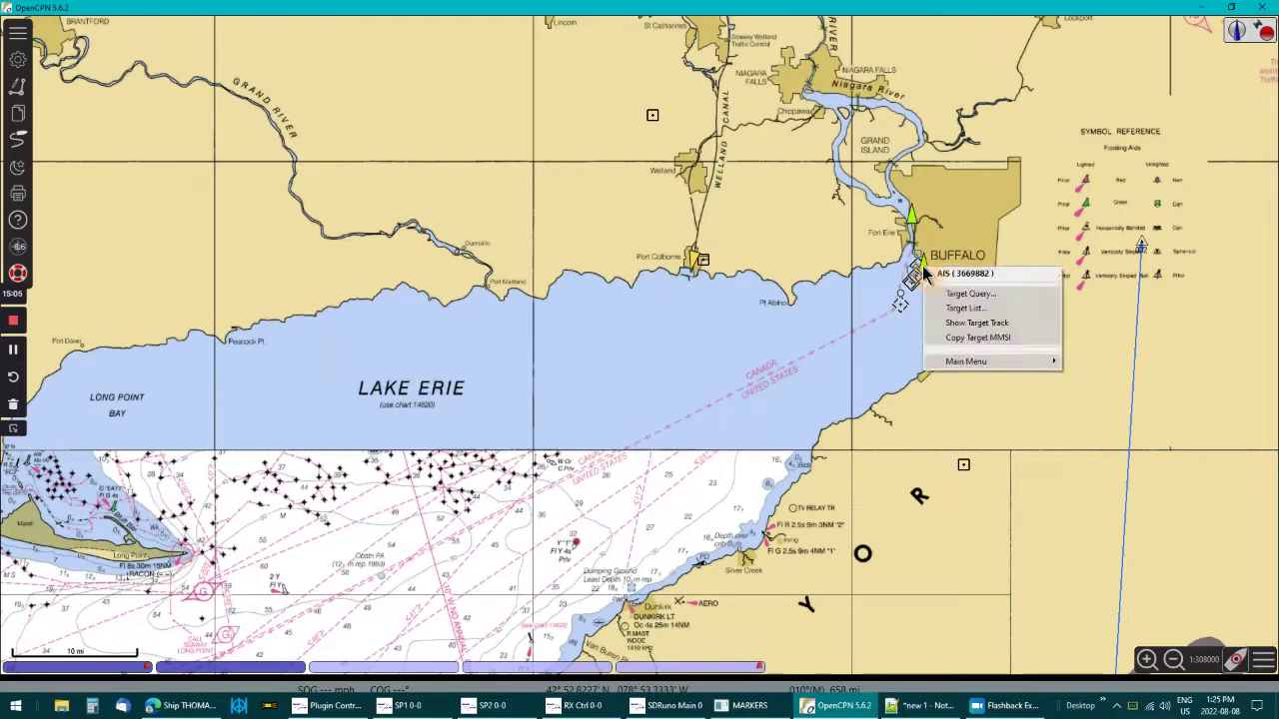
{"action": "left_click", "coordinate": [951, 339]}
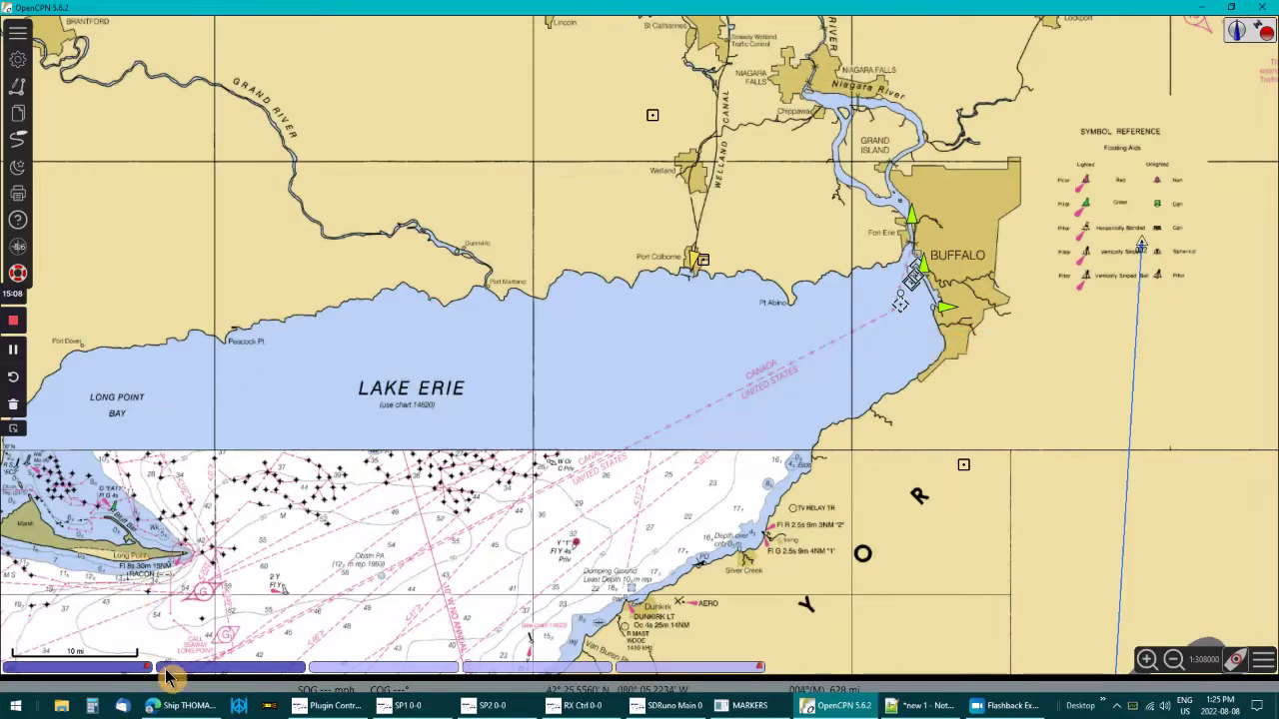
- Search MarineTraffic for the copied MMSI and open the tug NANCY S (366988210) page
{"action": "left_click", "coordinate": [183, 705]}
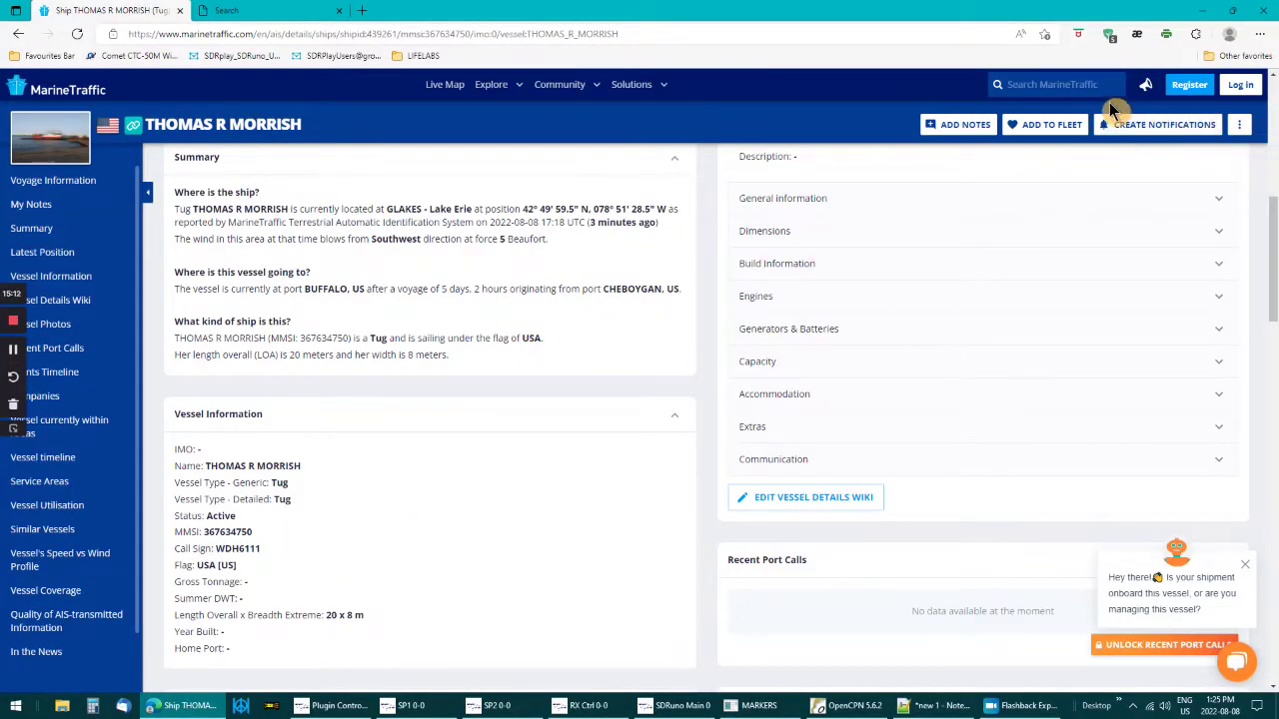
{"action": "left_click", "coordinate": [1027, 90]}
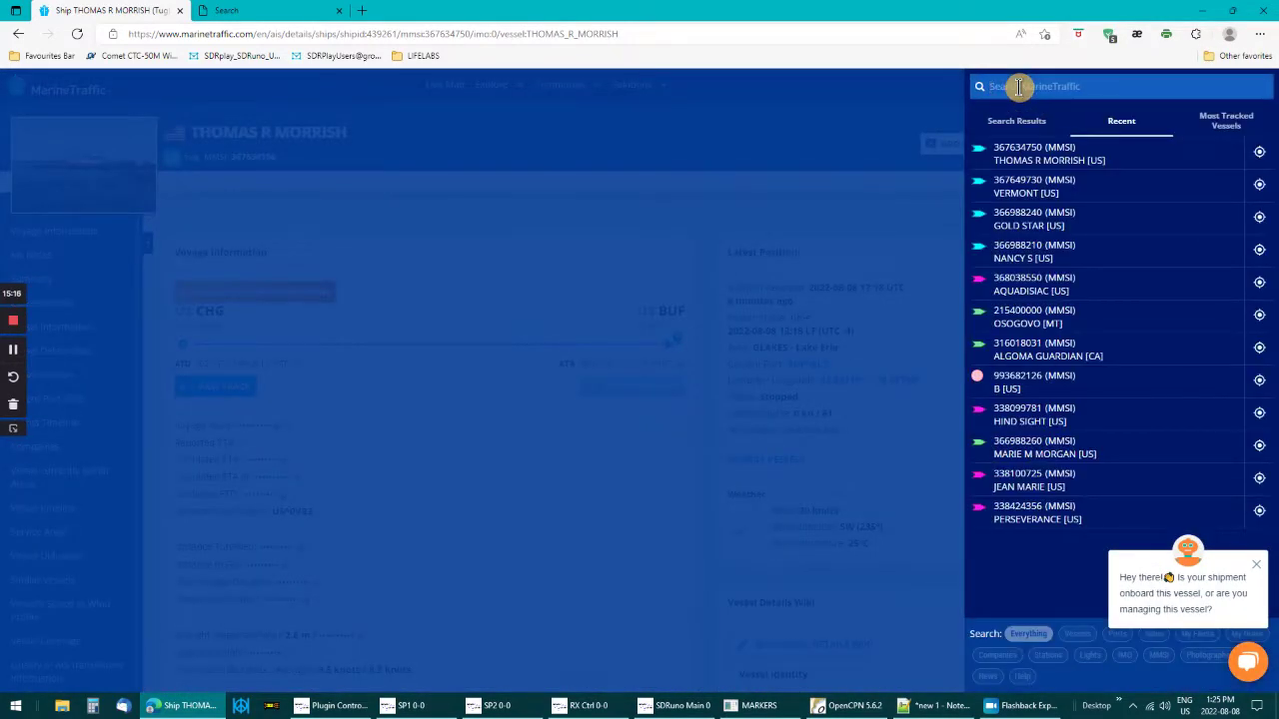
{"action": "type", "text": "003669982"}
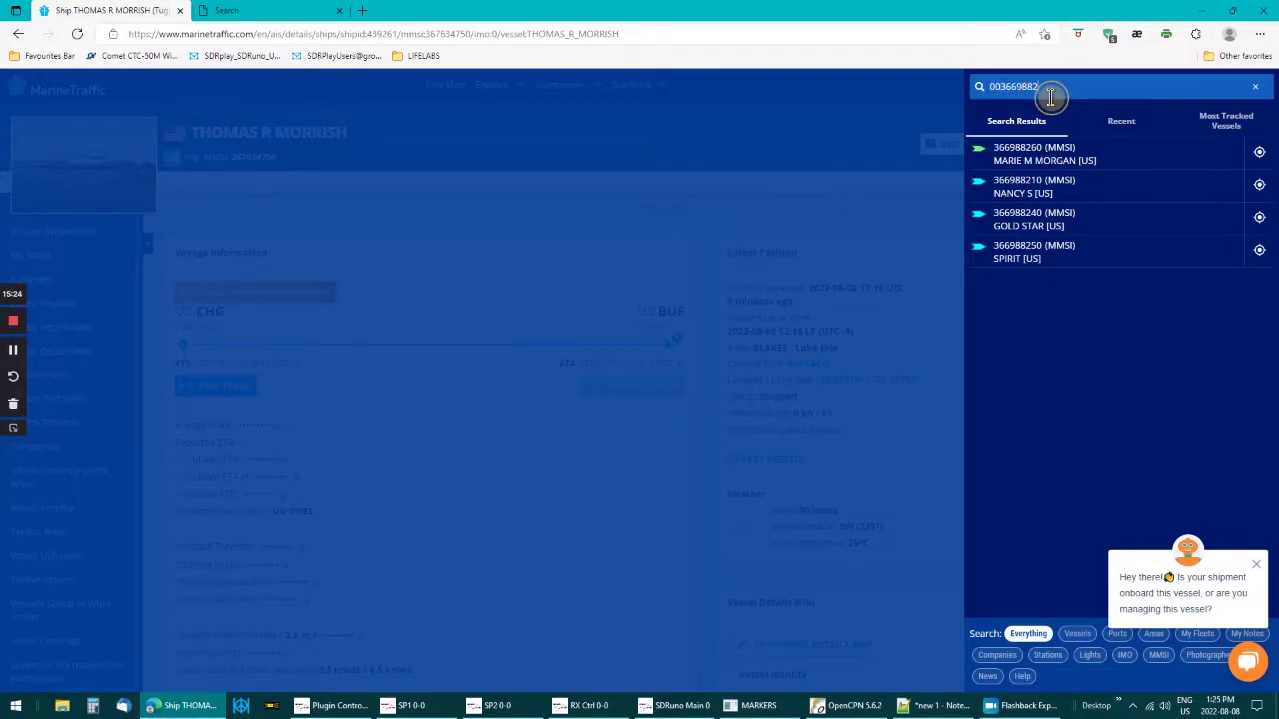
{"action": "key", "text": "BackSpace"}
{"action": "key", "text": "BackSpace"}
{"action": "key", "text": "BackSpace"}
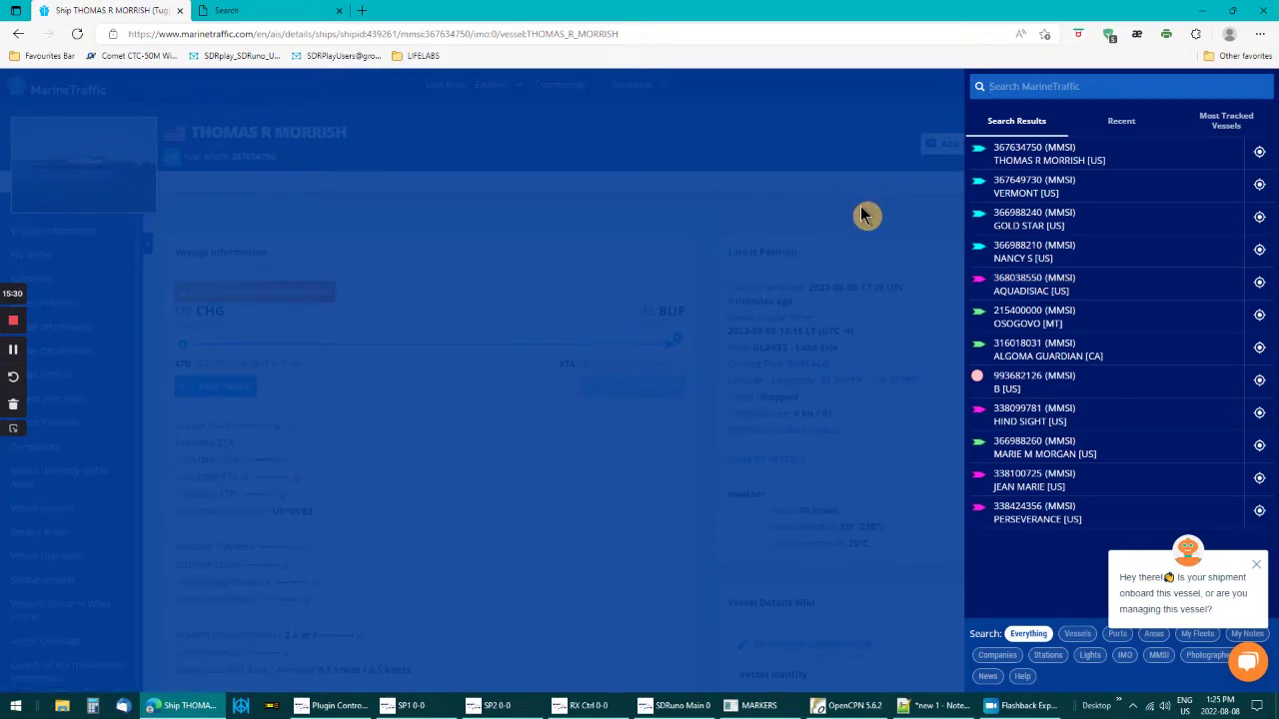
{"action": "left_click", "coordinate": [1017, 263]}
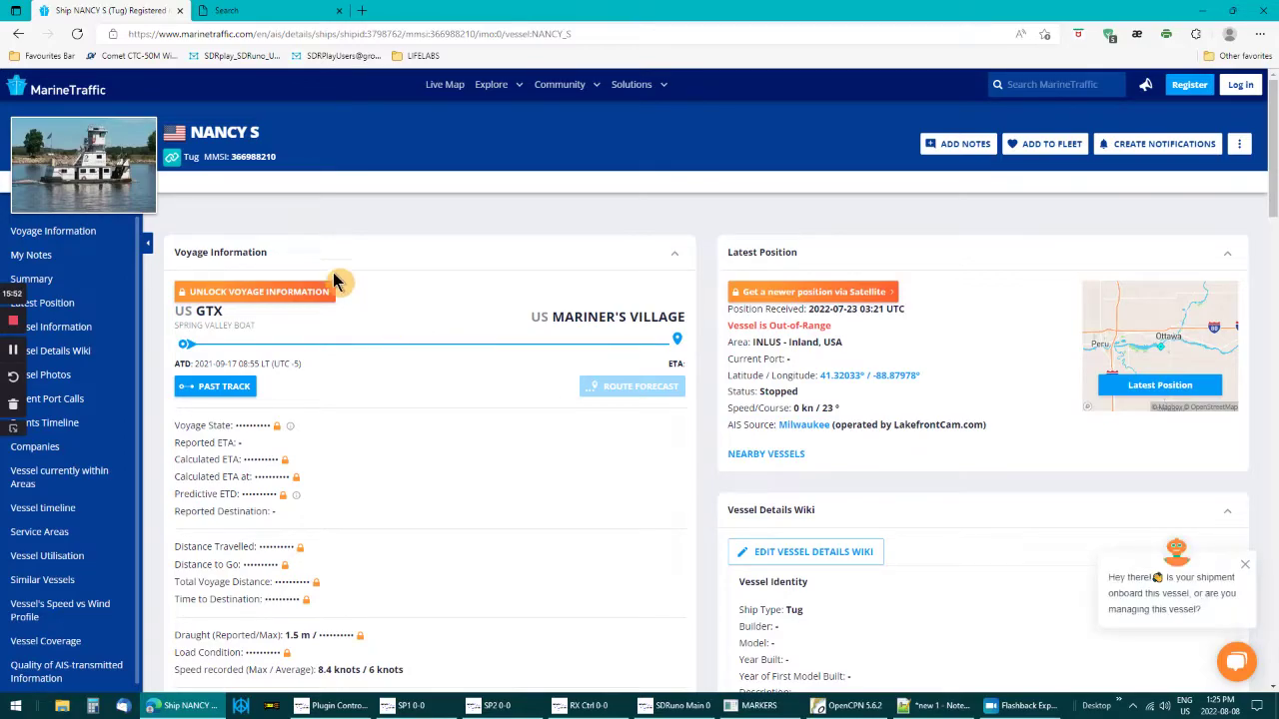
- Open the pleasure craft PERSEVERANCE from recent searches and enlarge its yacht photo
{"action": "left_click", "coordinate": [18, 36]}
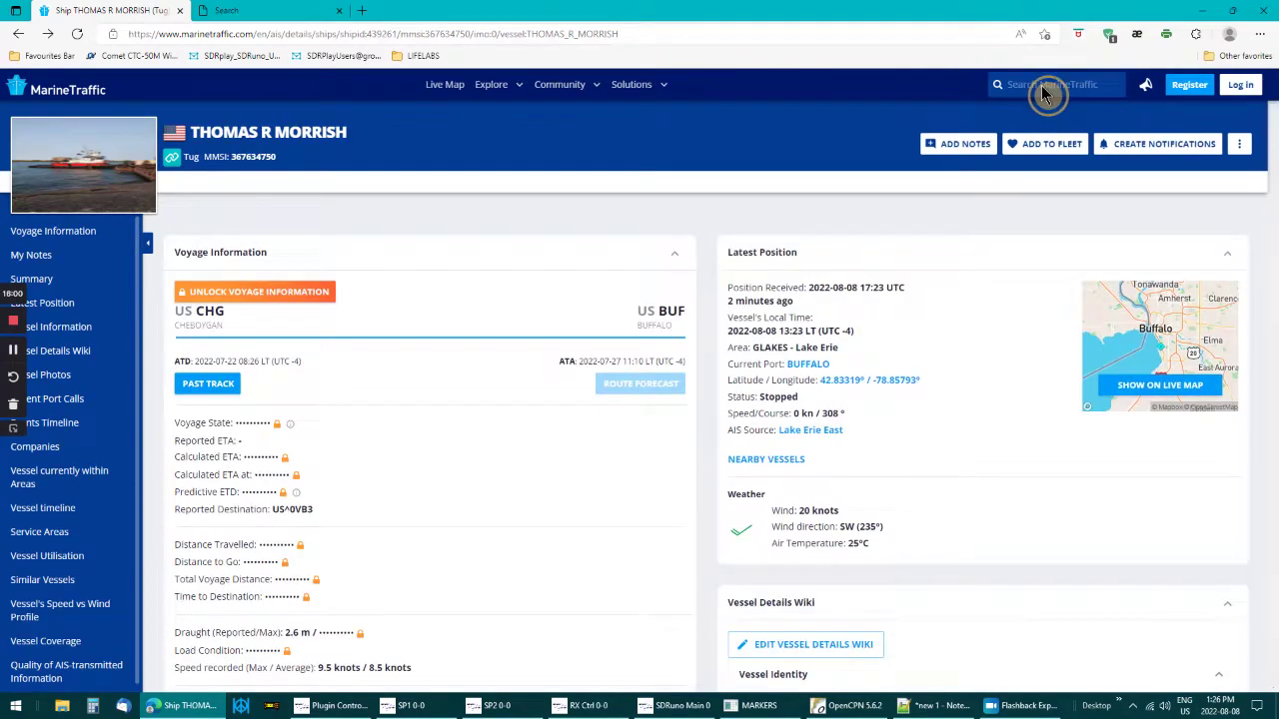
{"action": "left_click", "coordinate": [1044, 88]}
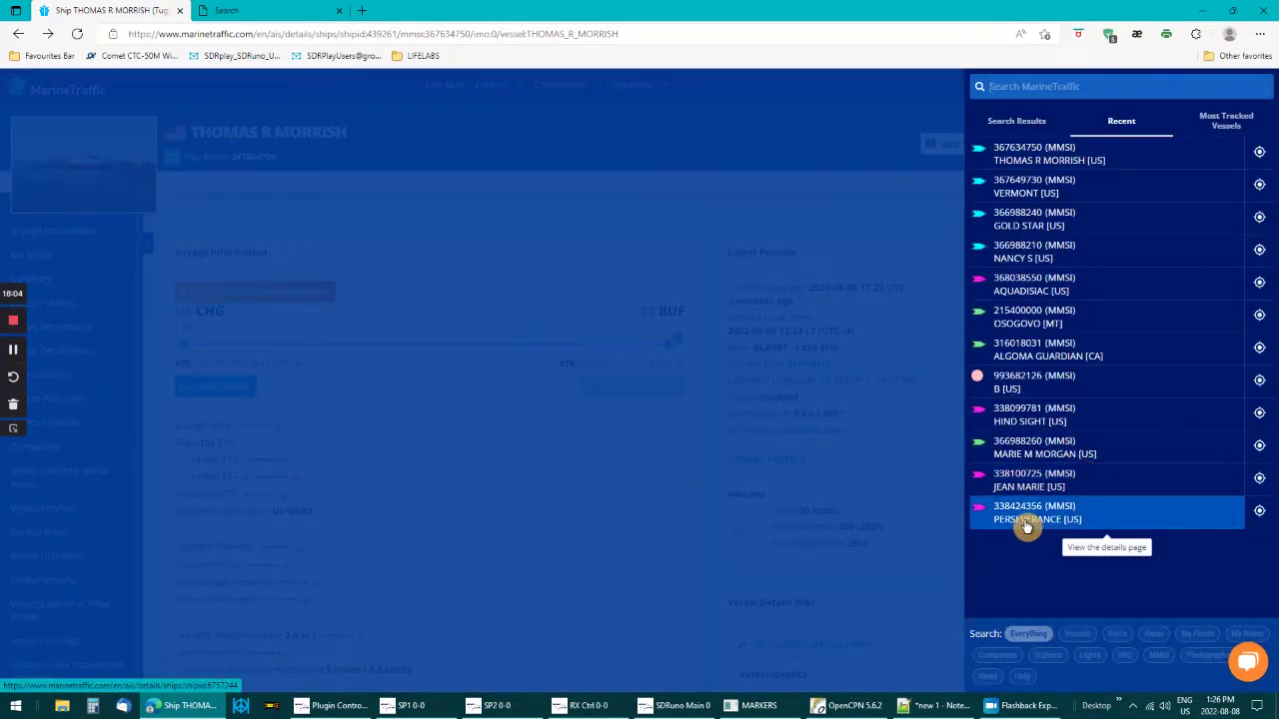
{"action": "left_click", "coordinate": [1026, 527]}
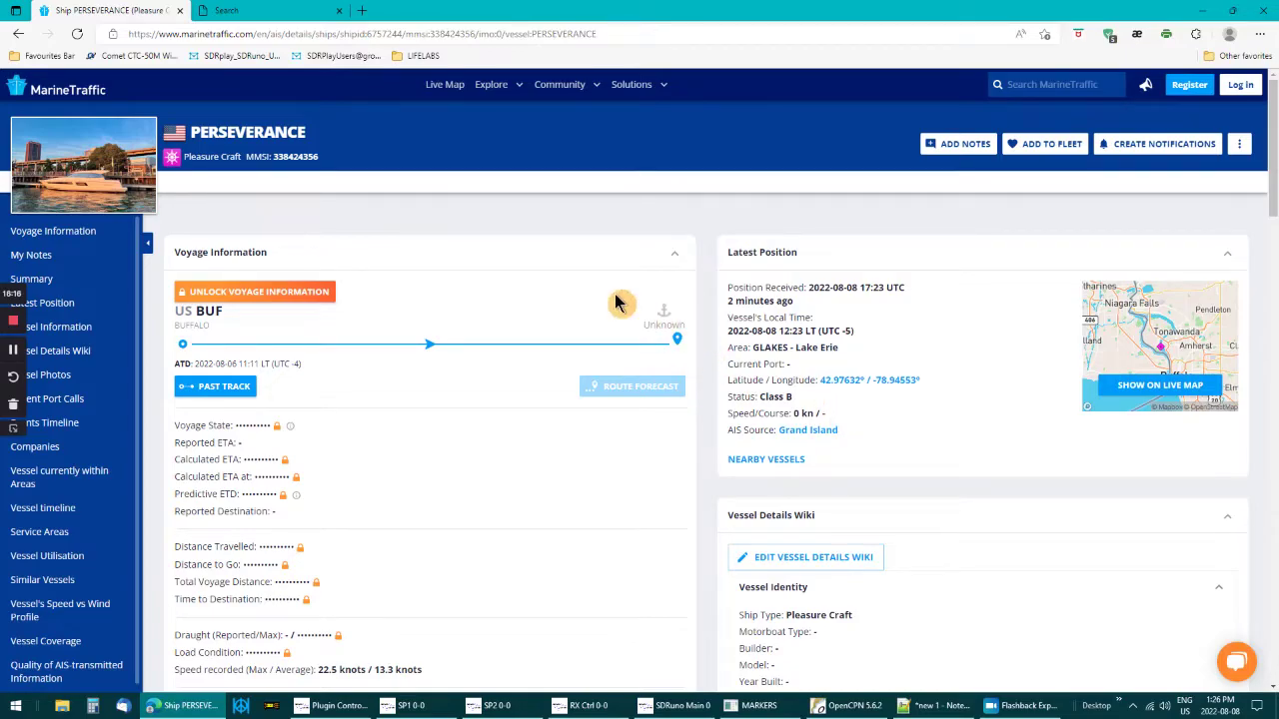
{"action": "left_click", "coordinate": [130, 184]}
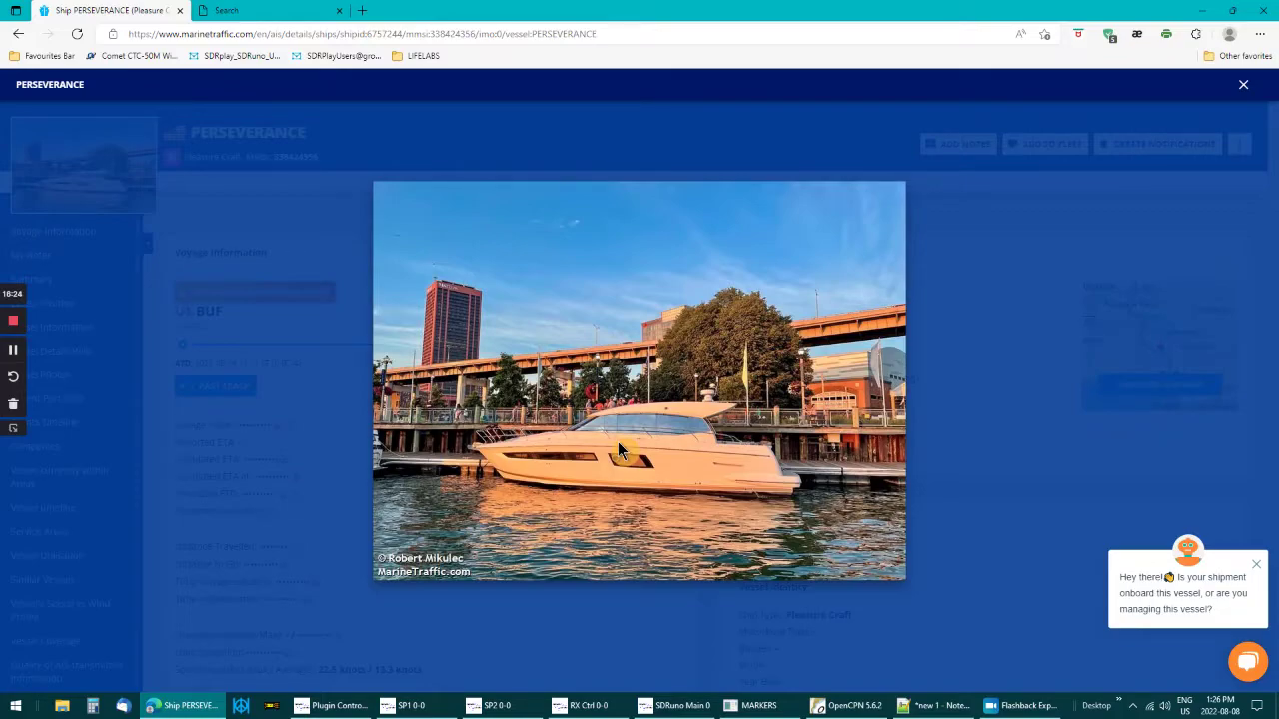
{"action": "left_click", "coordinate": [1206, 19]}
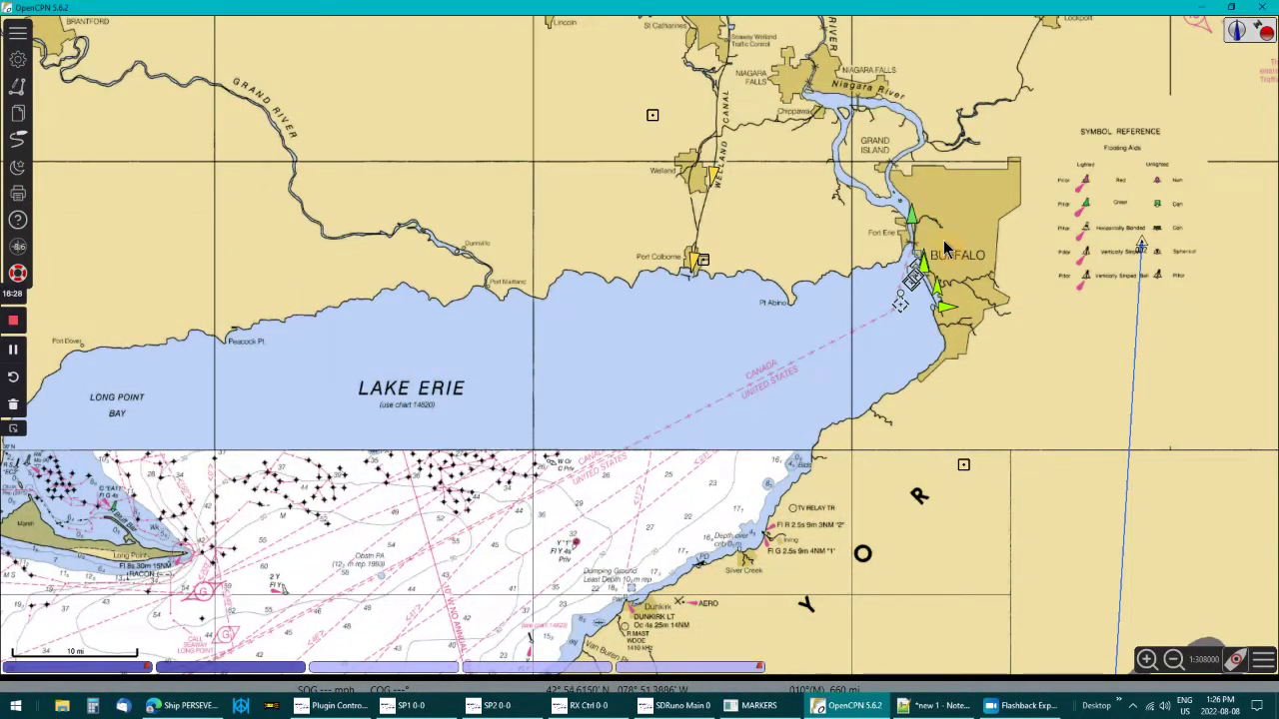
- Pan the chart north to show the Niagara River and Welland Canal area
{"action": "left_click_drag", "start_coordinate": [944, 246], "coordinate": [876, 292]}
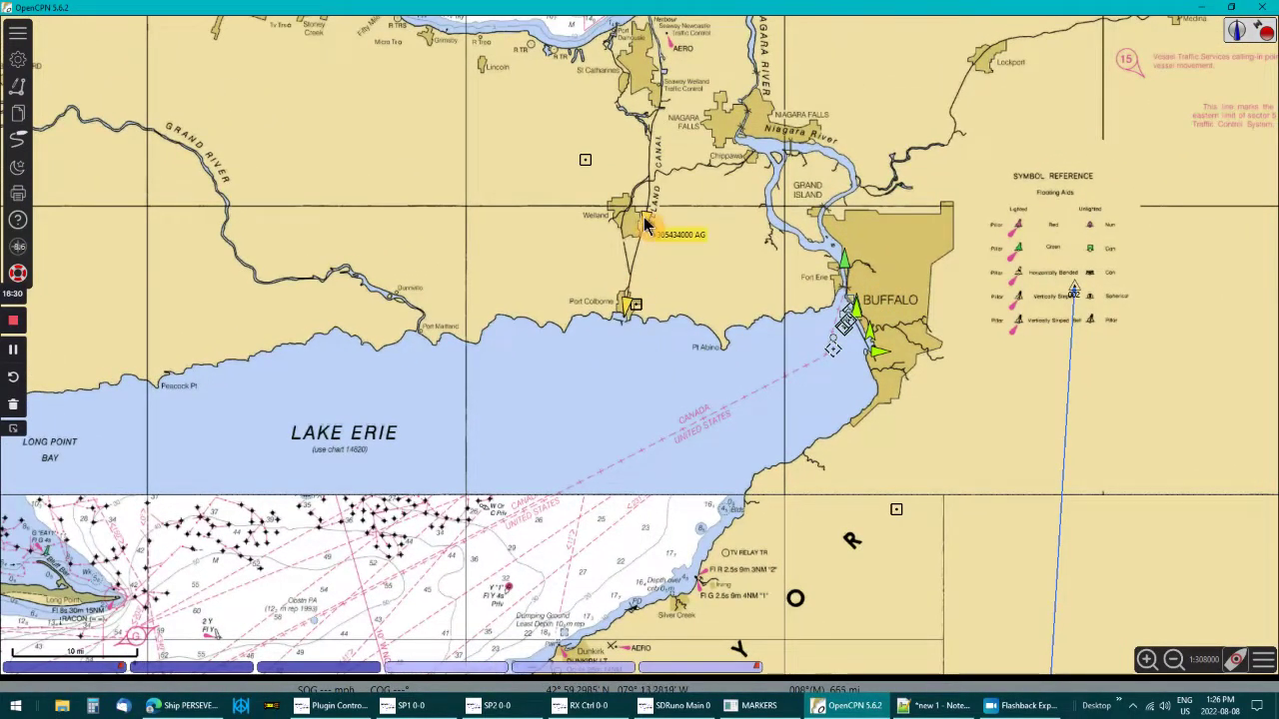
{"action": "left_click_drag", "start_coordinate": [725, 234], "coordinate": [732, 315]}
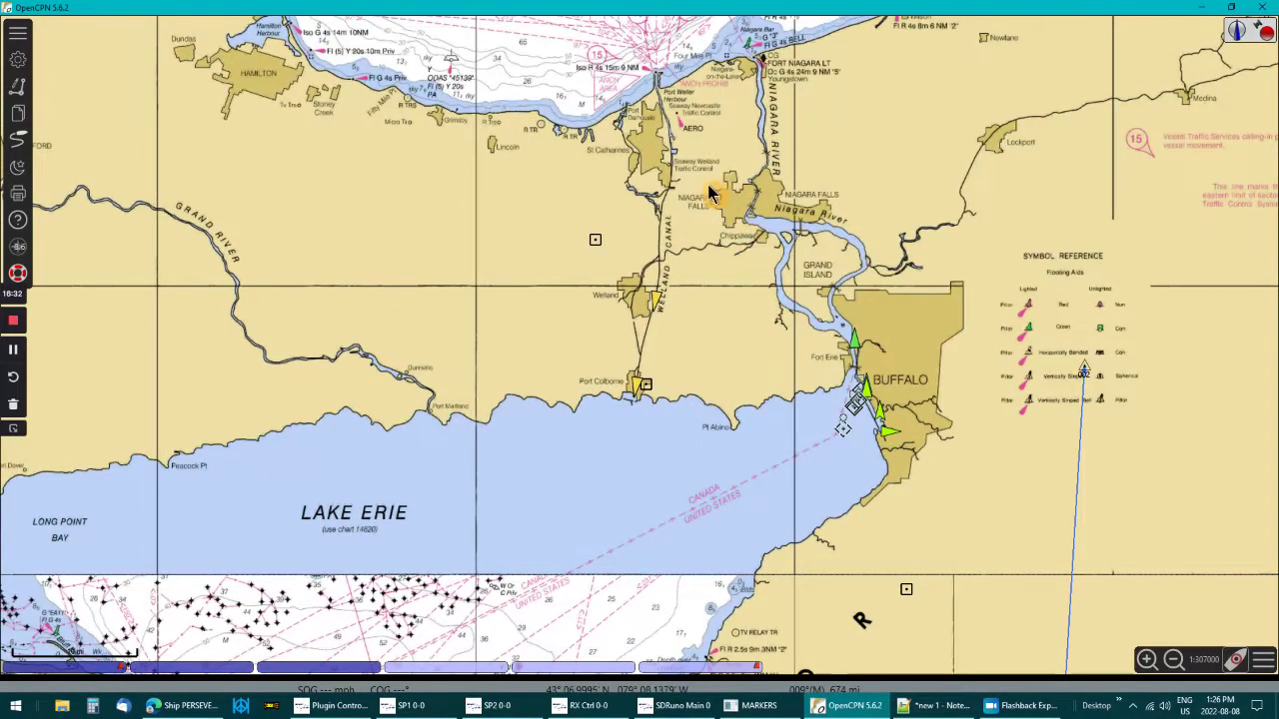